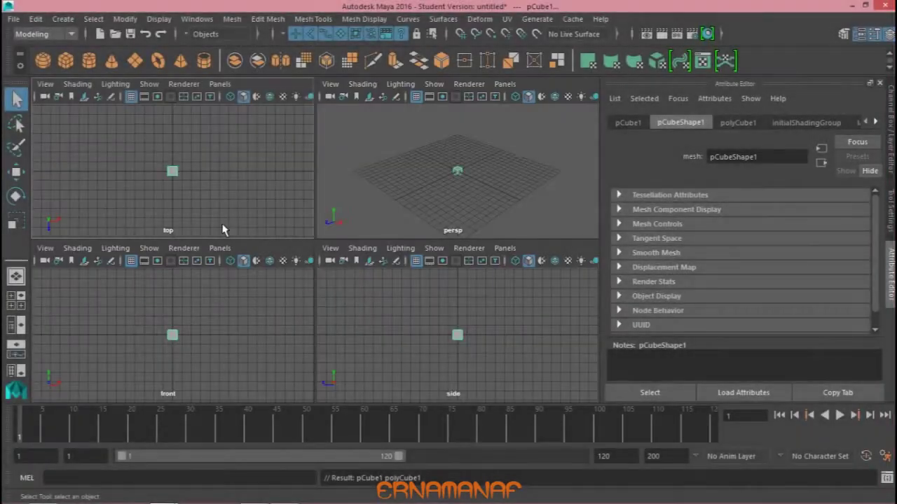
Move past the Fantasy Sword title card to the Maya scene showing pCube1 in the top view
key(space)
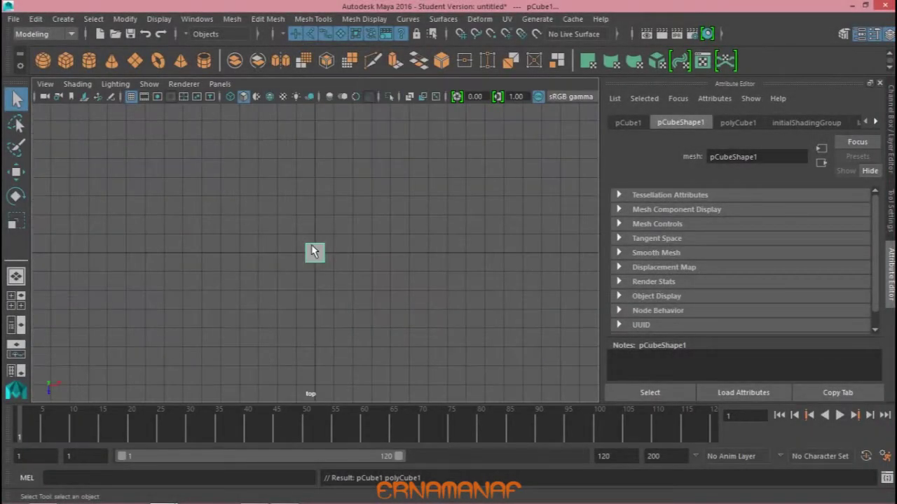
Scale the cube along X and Z into a long thin bar, about 3.9 by 14.1
key(r)
click(314, 253)
drag(370, 255, 540, 271)
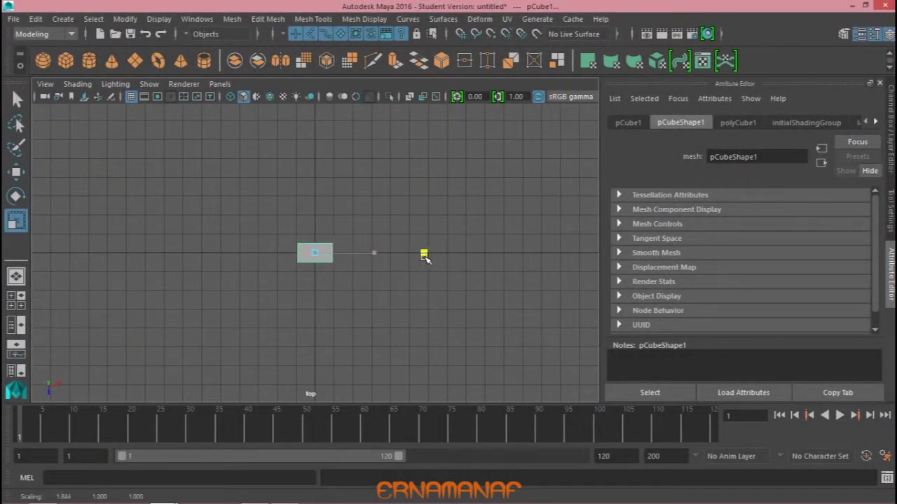
drag(547, 270, 549, 270)
drag(314, 312, 314, 394)
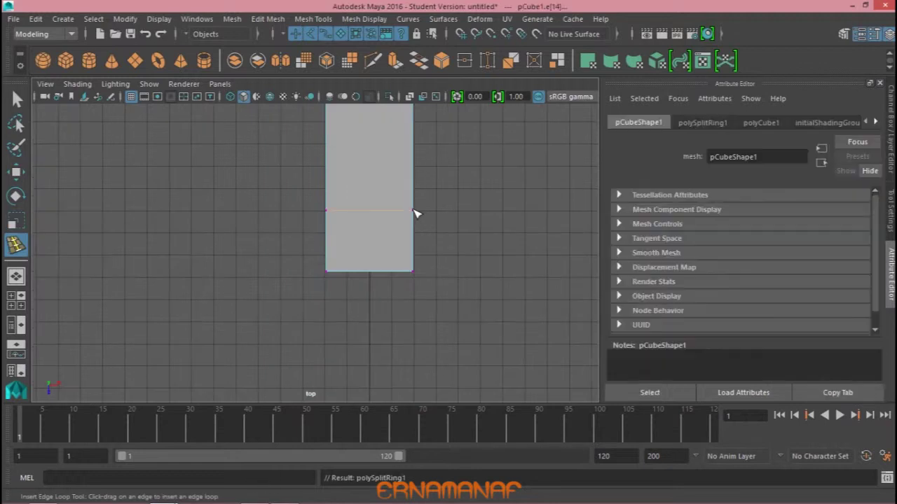
Insert a crosswise edge loop high on the bar, undoing two misplaced attempts
click(413, 196)
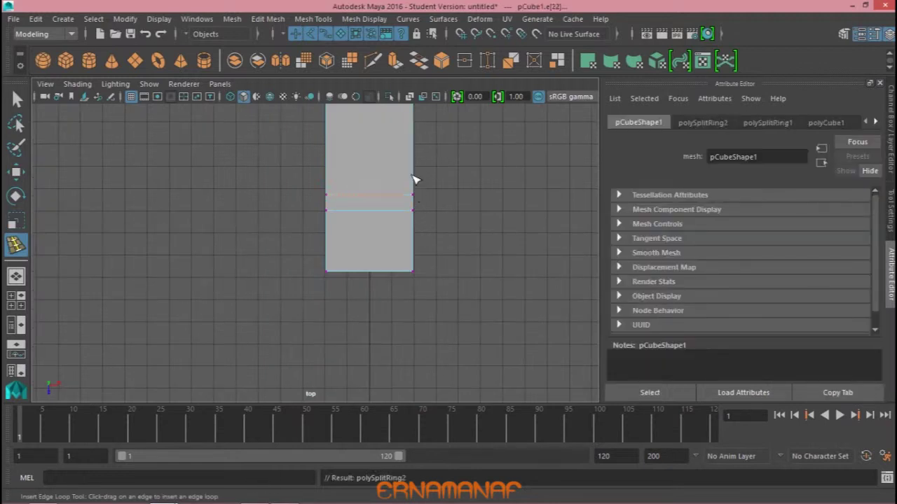
key(ctrl+z)
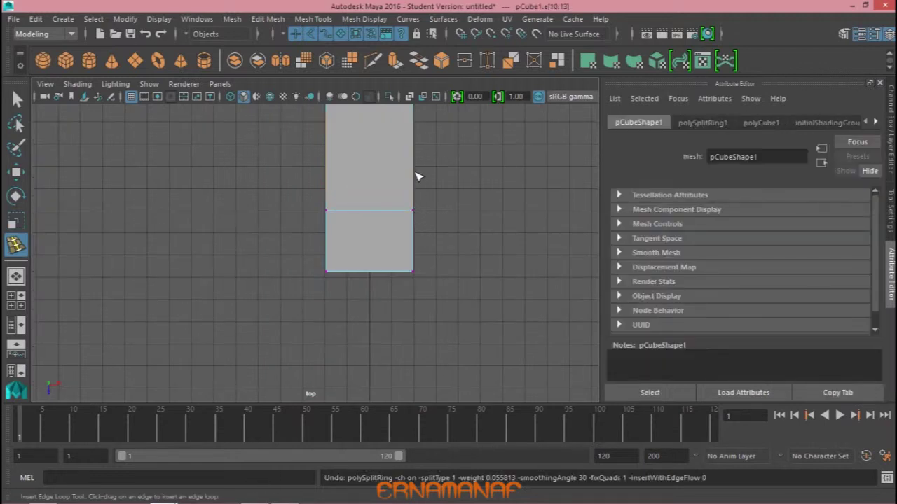
click(413, 174)
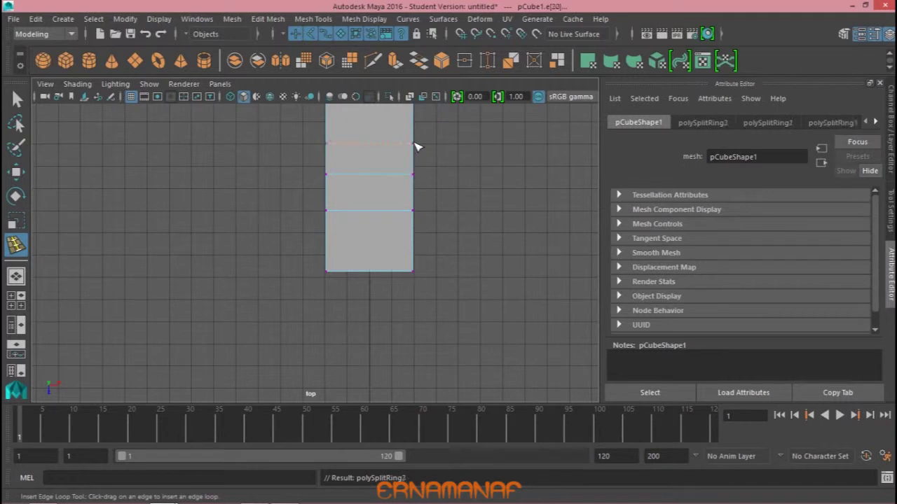
key(ctrl+z)
click(412, 140)
Try pushing the left-edge vertices into a notch, then undo the moves
right_drag(411, 125, 455, 109)
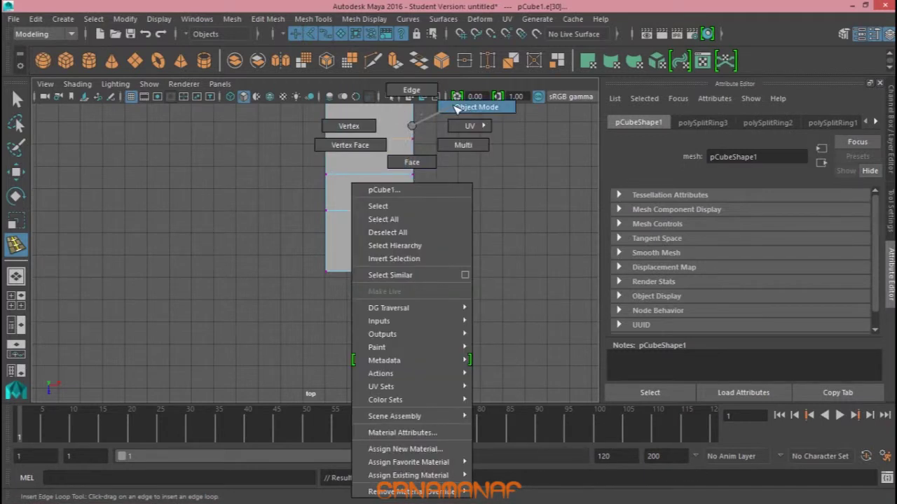
right_drag(386, 126, 349, 126)
key(q)
drag(313, 137, 344, 230)
key(w)
drag(389, 176, 397, 176)
key(ctrl+z)
click(375, 180)
mouse_move(308, 161)
mouse_down()
mouse_move(346, 191)
mouse_move(425, 176)
mouse_up()
key(ctrl+z)
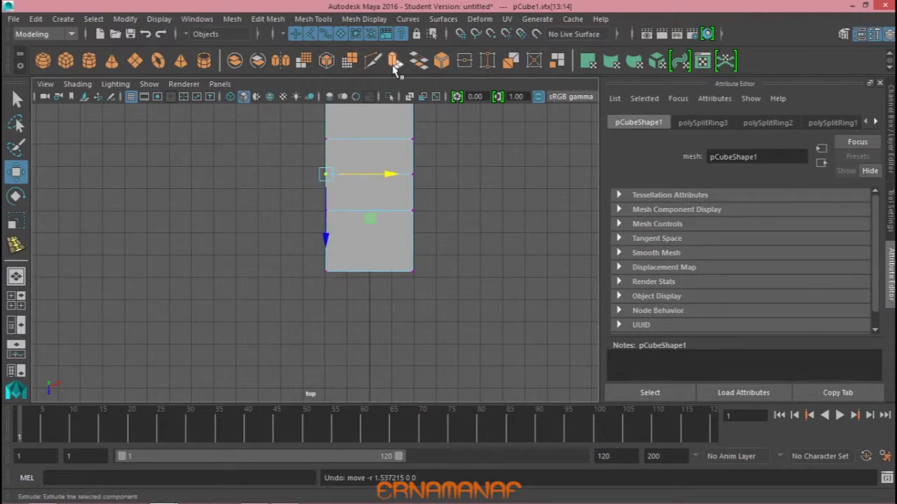
Insert two more crosswise edge loops across the bar's upper section
click(312, 19)
click(342, 119)
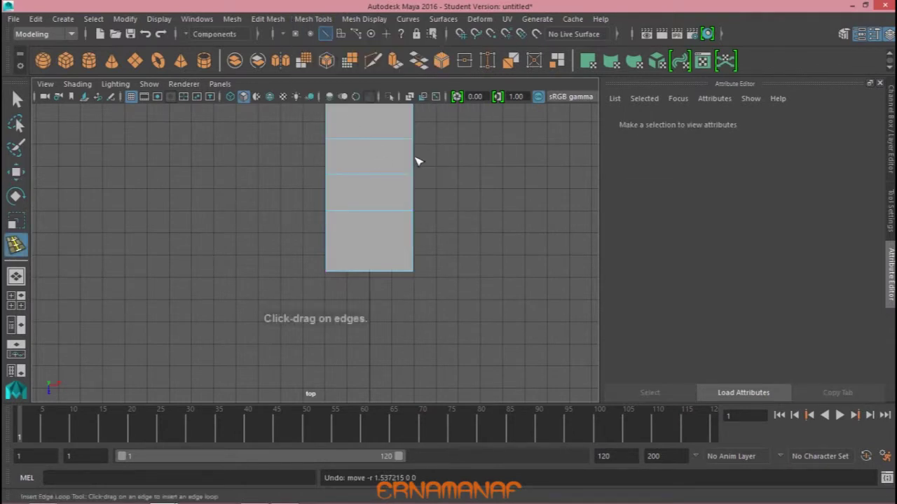
click(413, 161)
click(416, 195)
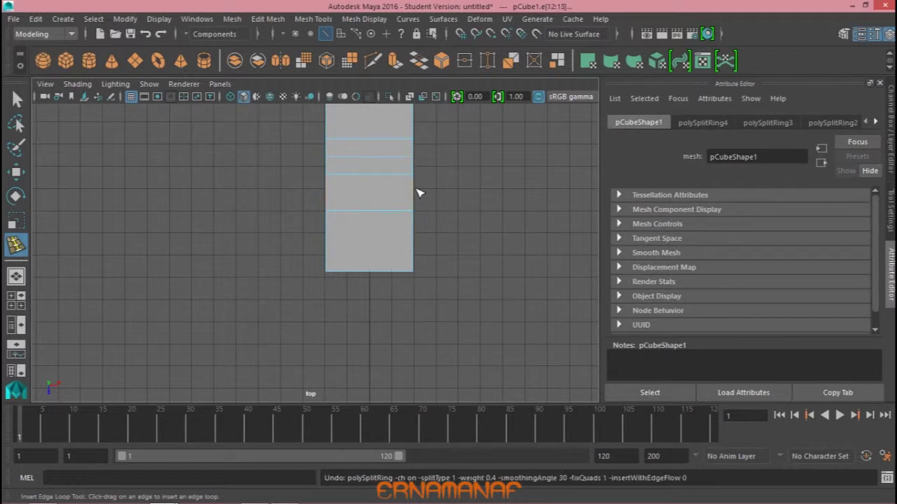
mouse_move(388, 125)
right_down()
mouse_move(367, 149)
mouse_move(325, 126)
right_up()
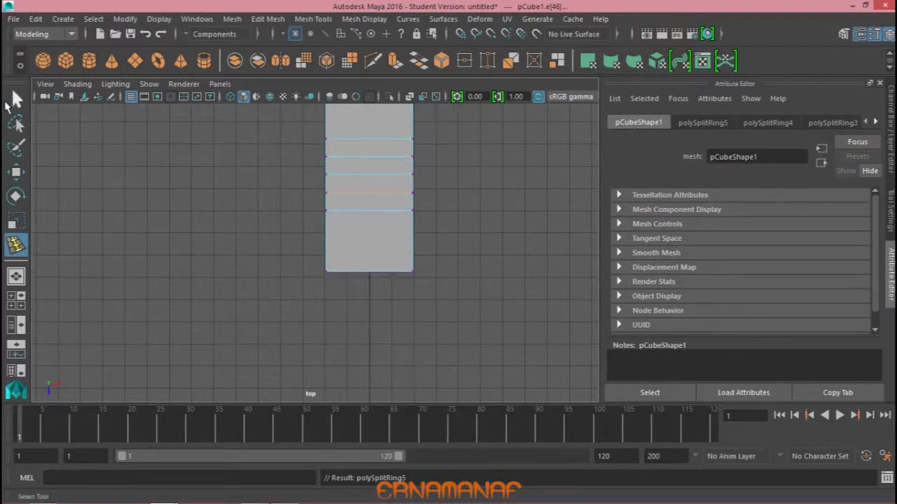
Push the middle left-edge vertices right and pull the lower ones down to start the notch
key(q)
key(w)
mouse_move(312, 152)
mouse_down()
mouse_move(351, 191)
mouse_move(400, 174)
mouse_move(346, 171)
mouse_up()
click(362, 178)
drag(411, 173, 419, 176)
drag(358, 186, 343, 198)
drag(350, 236, 349, 240)
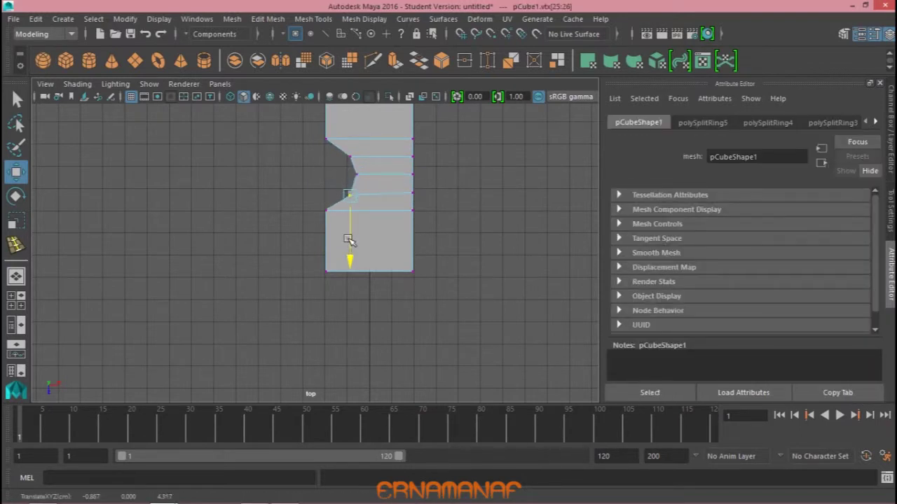
drag(340, 223, 316, 205)
drag(327, 260, 328, 286)
Reposition the top, inner and middle notch vertices to shape the curved notch
drag(335, 150, 318, 127)
drag(326, 196, 325, 187)
drag(342, 148, 359, 177)
drag(349, 209, 350, 203)
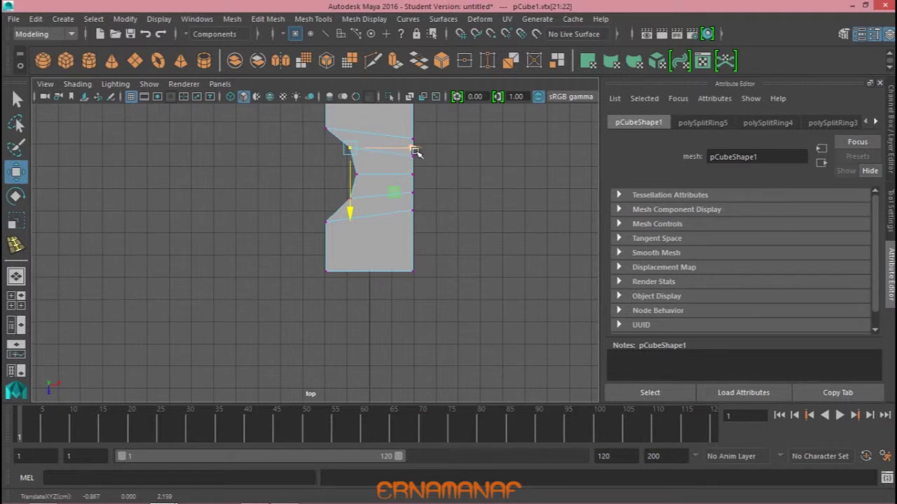
drag(350, 167, 363, 179)
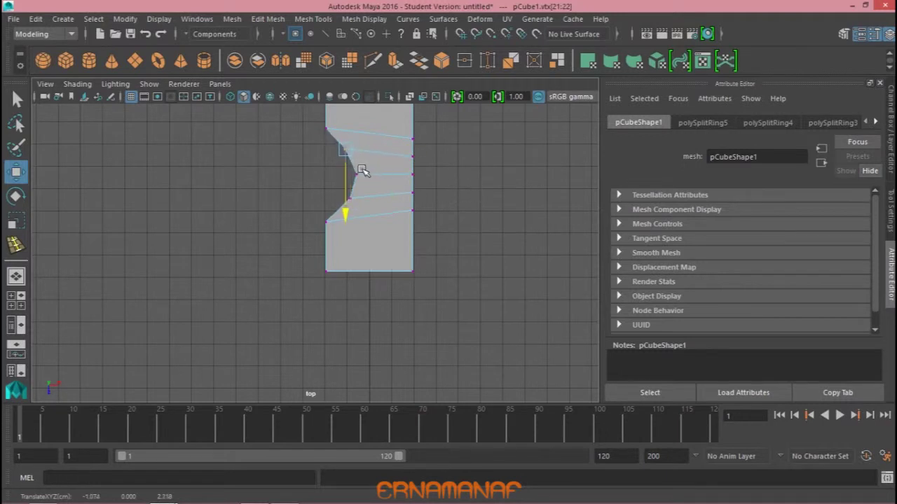
shift+click(357, 198)
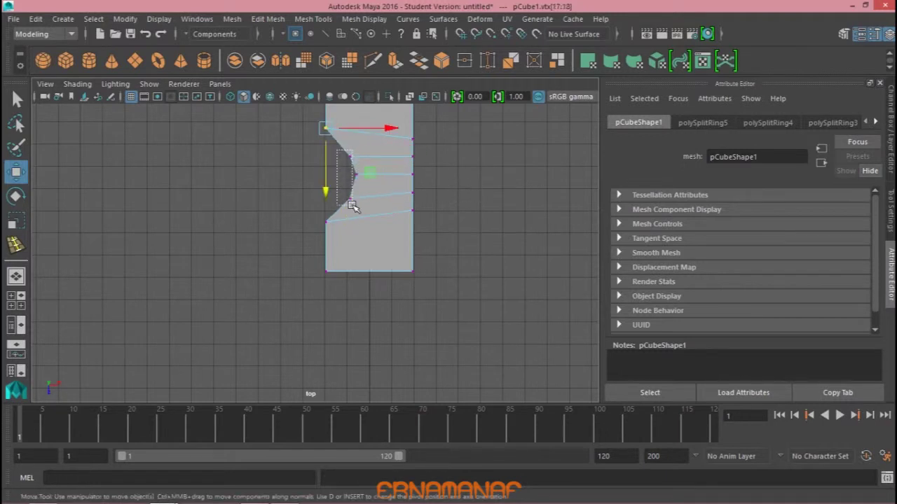
drag(414, 177, 411, 178)
drag(350, 229, 350, 227)
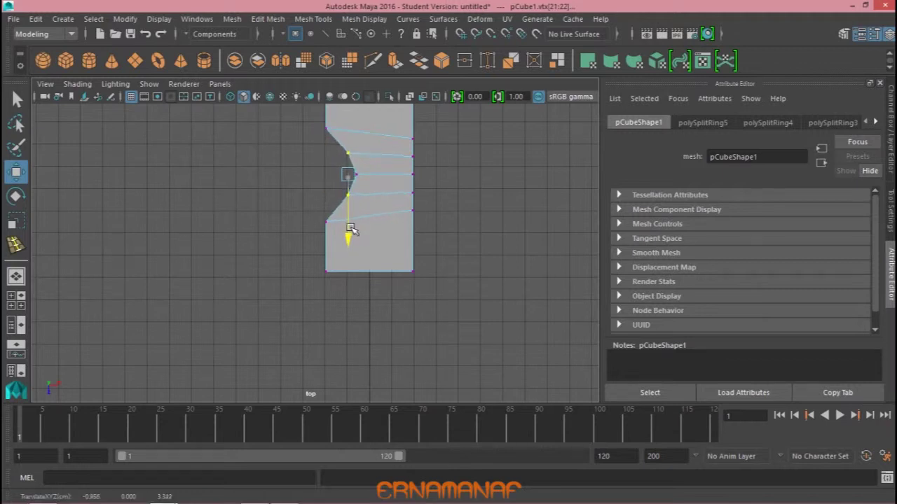
click(374, 220)
click(351, 173)
drag(418, 176, 464, 220)
Check the bar in 3D, then fine-tune the upper, middle and lower notch vertices in top view
key(space)
key(space)
mouse_move(416, 189)
alt+mouse_down()
mouse_move(563, 248)
mouse_move(505, 204)
mouse_move(526, 250)
alt+mouse_up()
key(space)
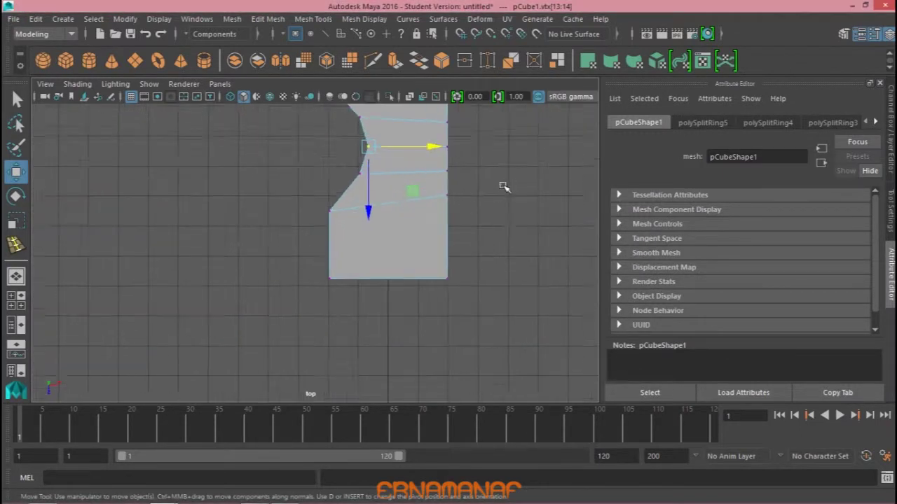
alt+middle_drag(502, 186, 507, 259)
click(381, 252)
click(363, 245)
drag(424, 245, 426, 244)
drag(370, 285, 357, 304)
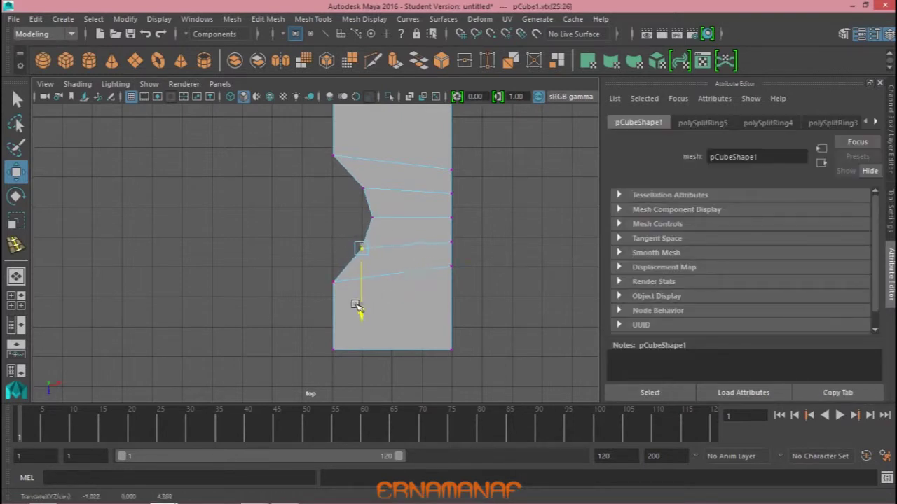
click(362, 184)
drag(428, 183, 420, 183)
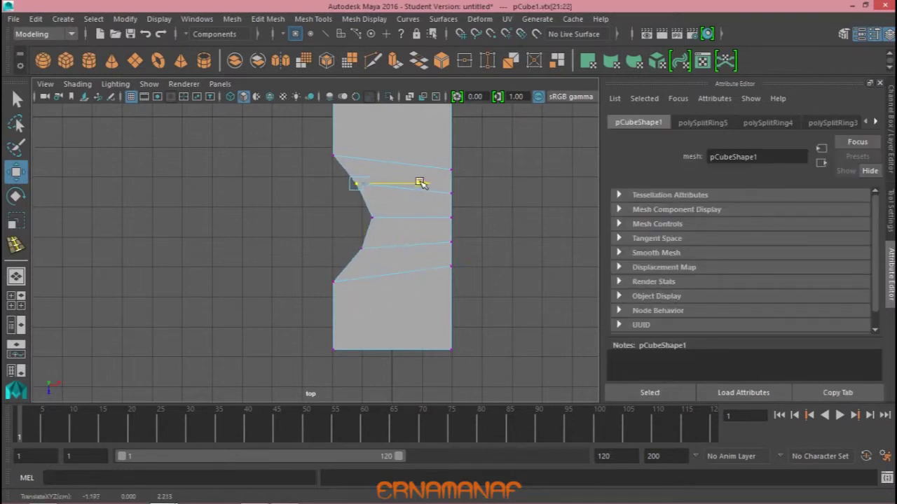
click(371, 218)
drag(434, 218, 431, 219)
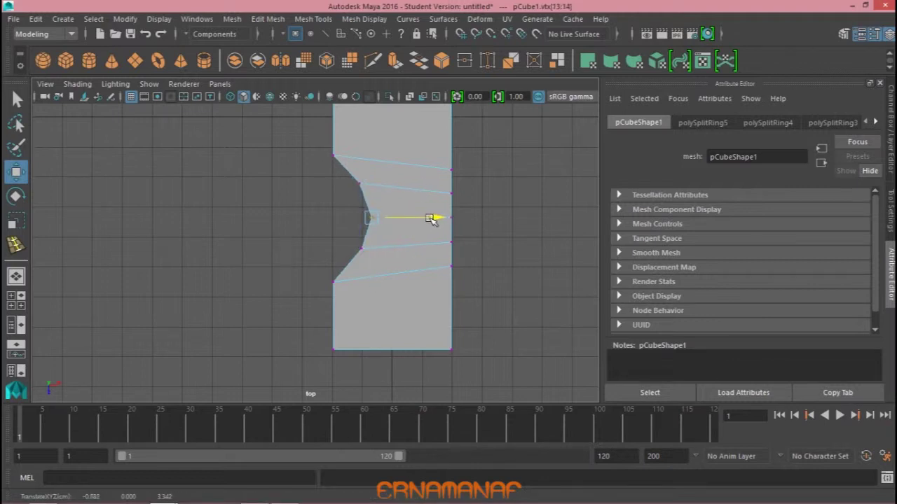
click(267, 19)
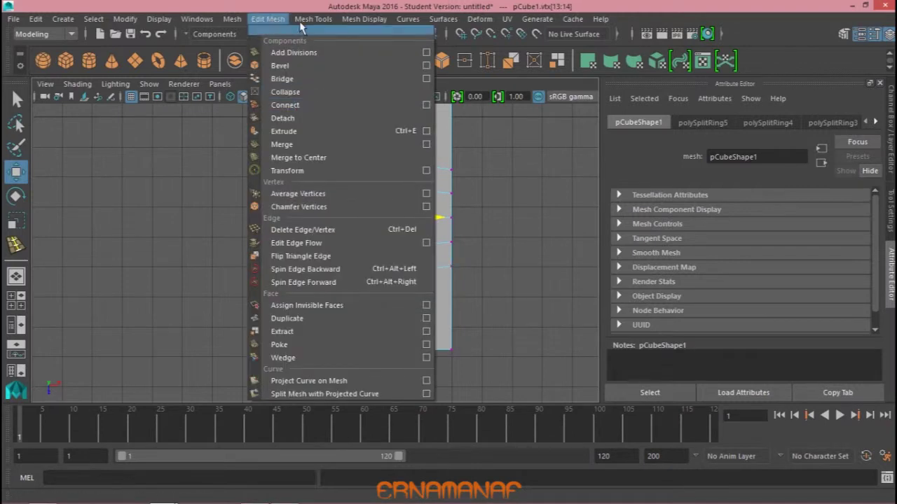
Cut extra edge loops through the notched section, then marquee-select its left vertices
click(338, 119)
click(450, 186)
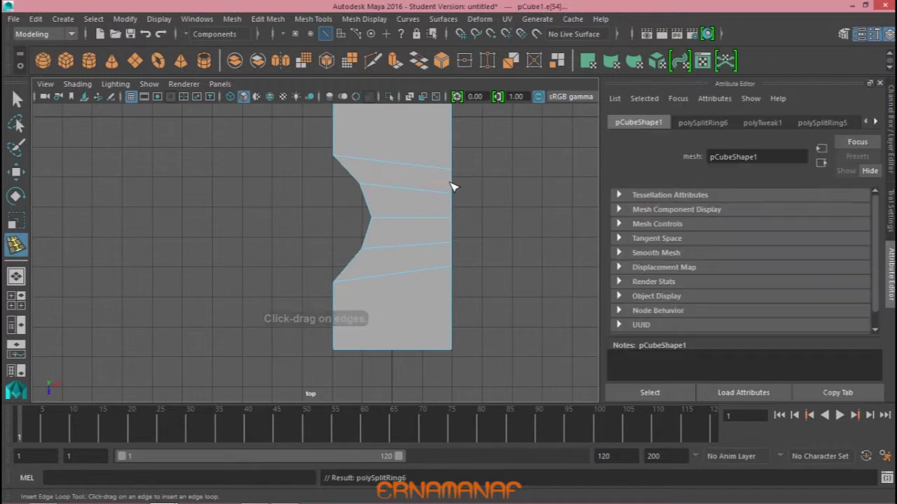
click(454, 209)
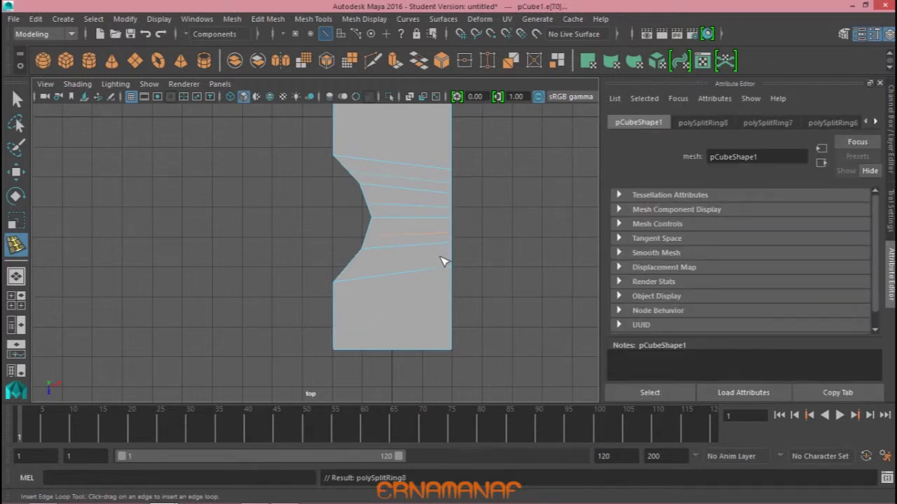
click(453, 261)
right_drag(418, 117, 358, 98)
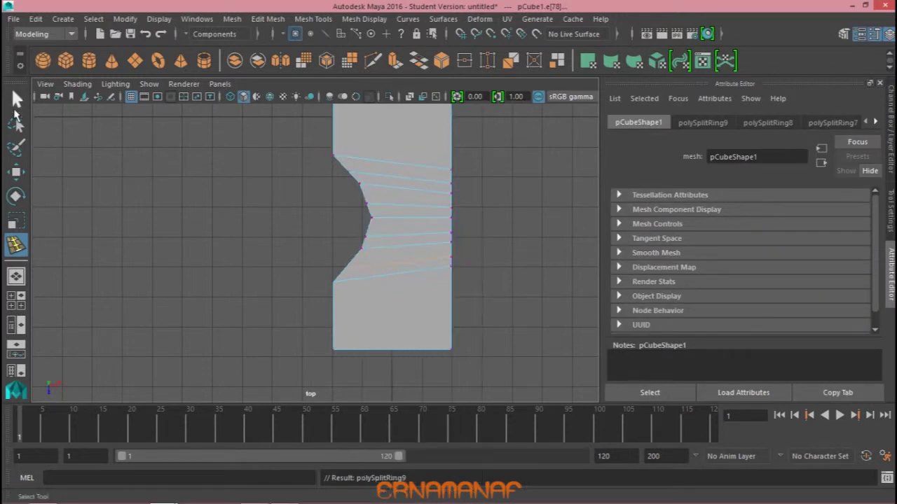
key(q)
mouse_move(336, 166)
mouse_down()
mouse_move(370, 186)
mouse_move(359, 231)
mouse_up()
Undo a stray move, nudge the middle notch vertex left and raise the bottom-left vertex
key(w)
key(z)
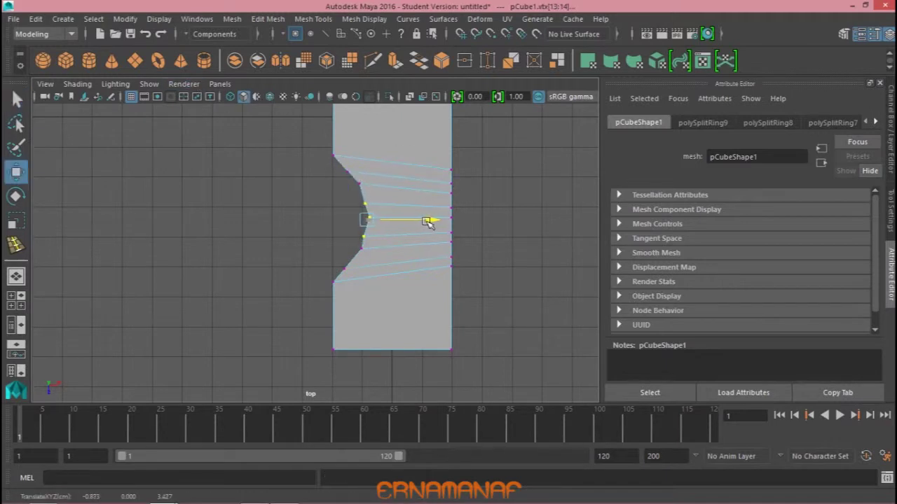
click(406, 222)
drag(349, 178, 368, 193)
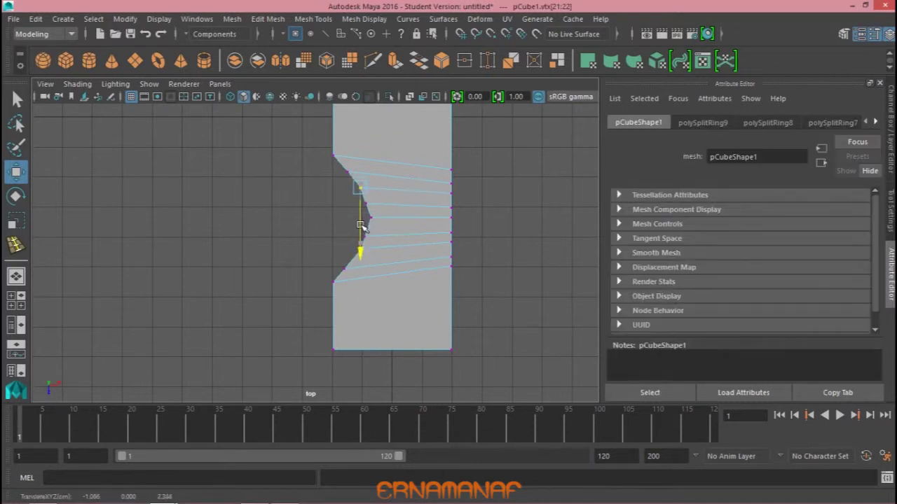
drag(382, 238, 349, 259)
click(424, 249)
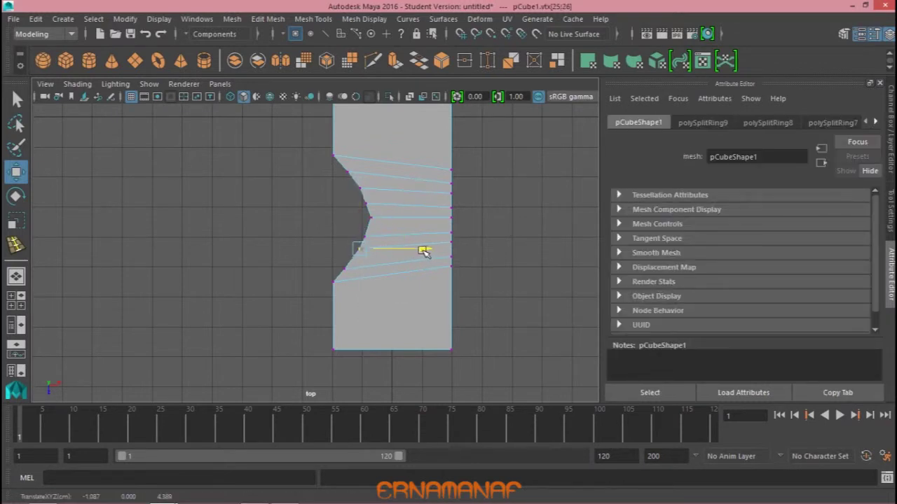
drag(378, 210, 363, 227)
click(370, 249)
drag(426, 222, 430, 219)
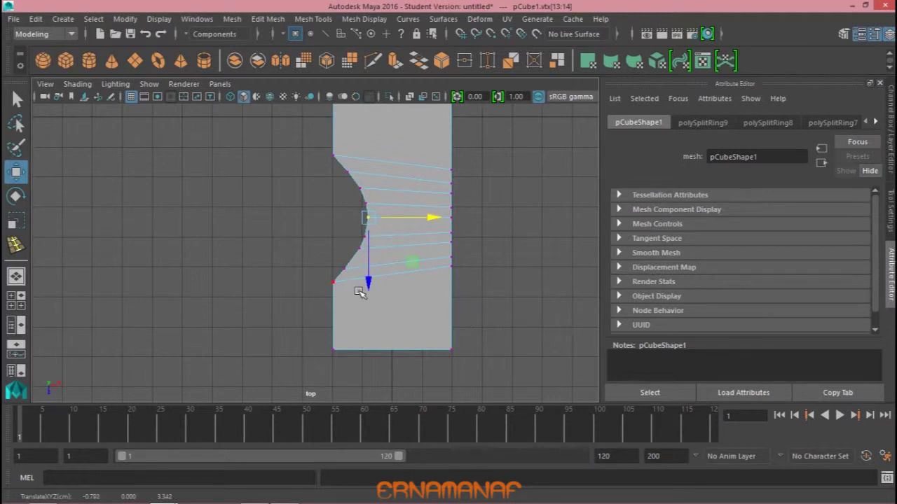
mouse_move(323, 276)
mouse_down()
mouse_move(342, 290)
mouse_move(397, 284)
mouse_up()
drag(336, 326, 332, 327)
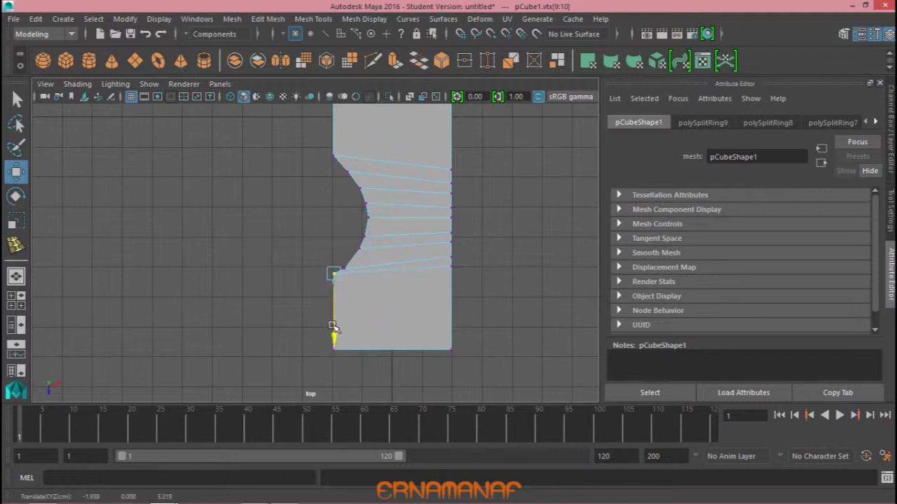
Slide each vertex pair along the notch sideways to round it into a smooth concave curve
drag(340, 258, 362, 279)
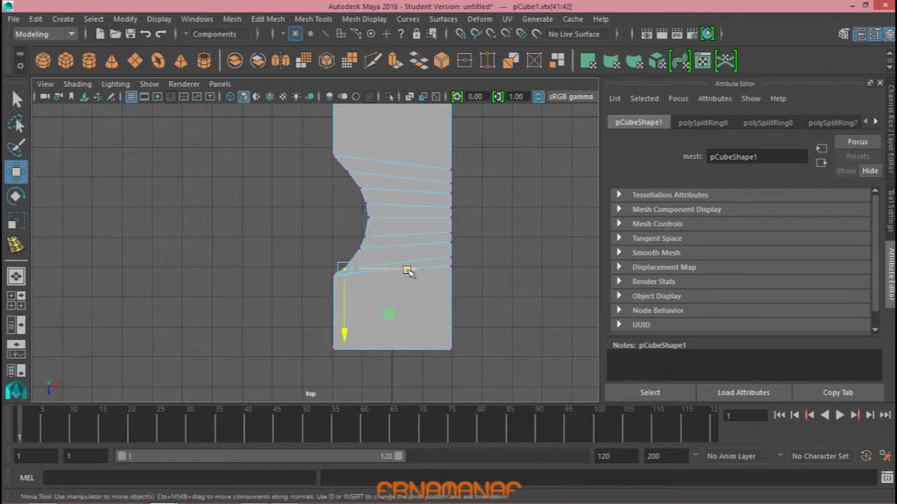
click(349, 313)
click(395, 272)
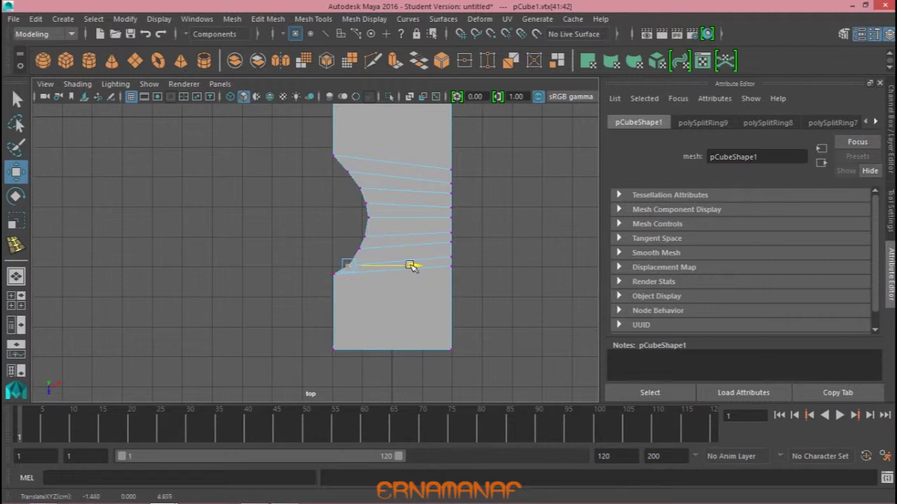
mouse_move(348, 240)
mouse_down()
mouse_move(365, 257)
mouse_move(375, 247)
mouse_up()
click(435, 240)
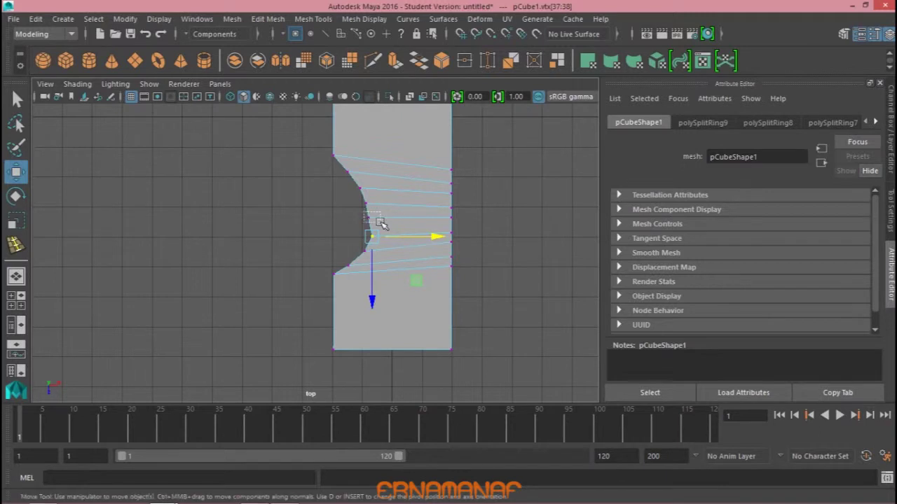
mouse_move(356, 195)
mouse_down()
mouse_move(376, 213)
mouse_move(433, 205)
mouse_up()
click(418, 208)
drag(339, 162, 359, 183)
drag(423, 173, 415, 173)
drag(352, 235, 352, 232)
click(498, 245)
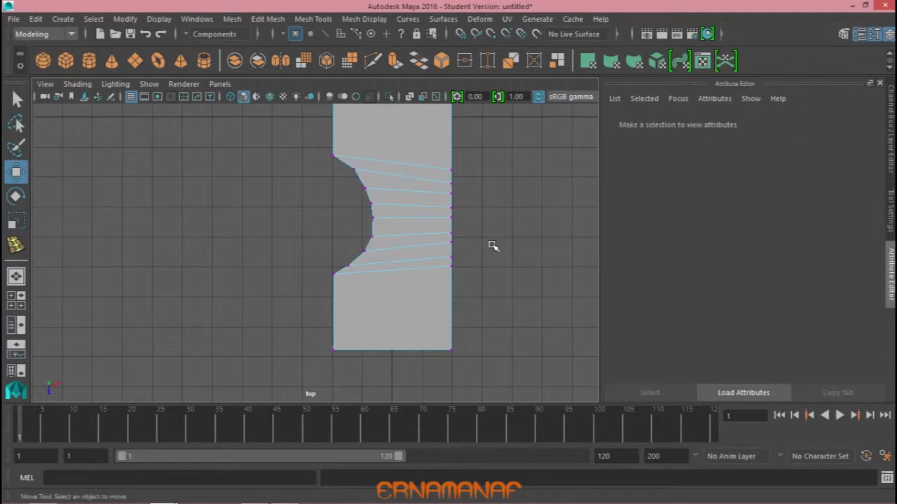
key(space)
Raise the bar's bottom-right corner vertex in the top view
key(space)
mouse_move(392, 282)
alt+mouse_down()
mouse_move(245, 292)
mouse_move(383, 318)
mouse_move(504, 270)
mouse_move(376, 288)
alt+mouse_up()
key(space)
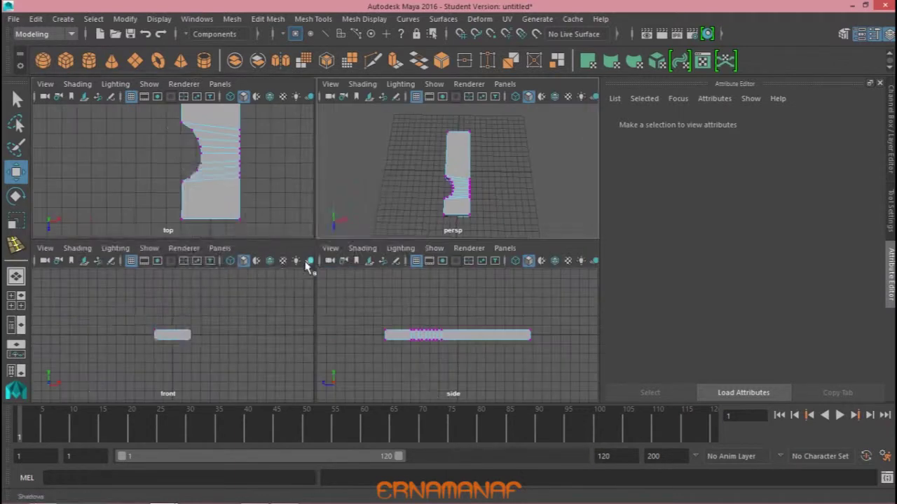
key(space)
click(424, 330)
drag(450, 382, 456, 323)
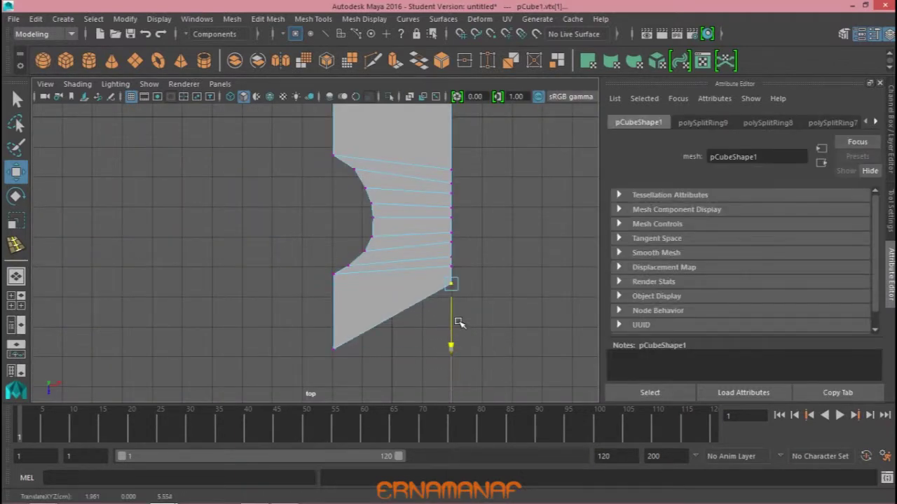
Pull the bottom-left corner vertex far down to form a long diagonal taper
drag(370, 332, 302, 378)
click(337, 383)
scroll(329, 378, down, 2)
mouse_move(375, 340)
mouse_down()
mouse_move(319, 376)
mouse_move(326, 397)
mouse_up()
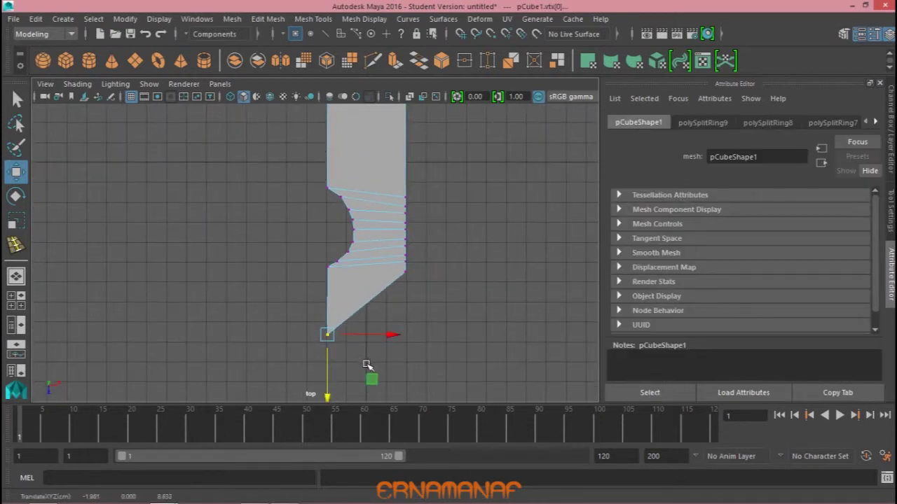
click(405, 276)
mouse_move(296, 327)
mouse_down()
mouse_move(327, 397)
mouse_move(325, 423)
mouse_up()
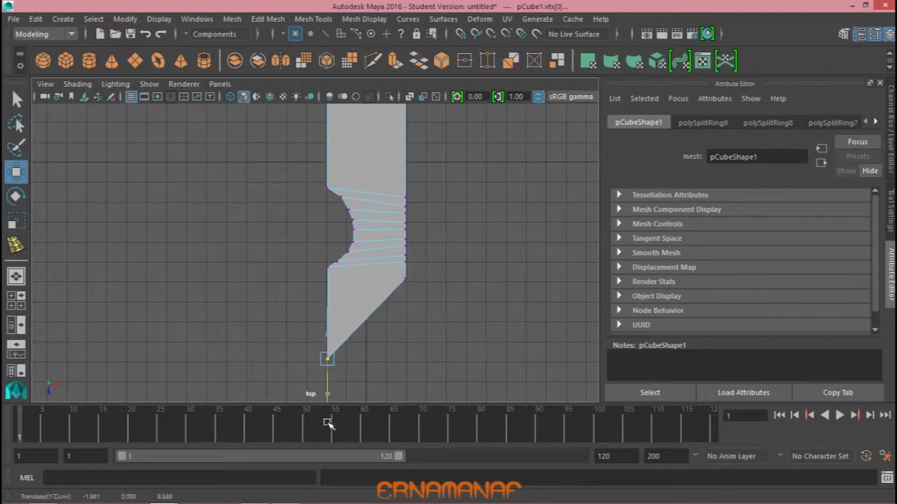
scroll(435, 322, down, 3)
right_drag(431, 315, 458, 240)
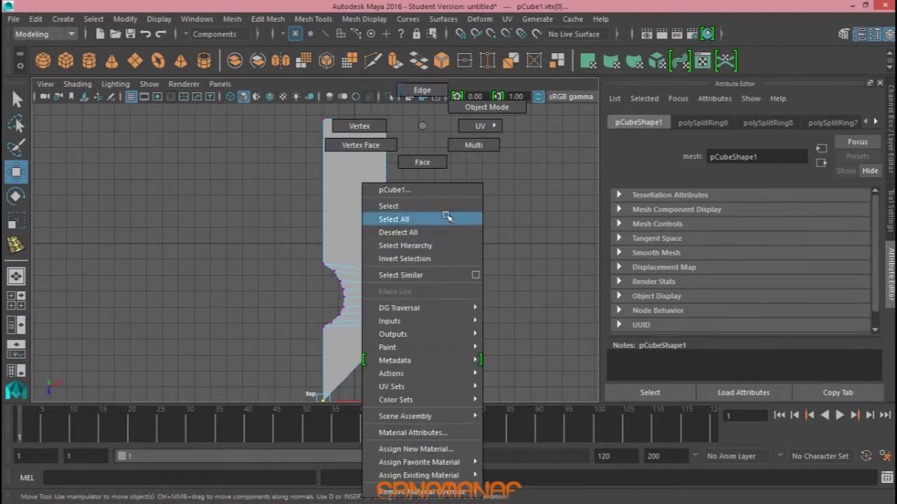
In the side view, lower the top row of vertices to flatten the mesh into a thin slab
alt+drag(470, 134, 374, 201)
click(374, 201)
key(space)
mouse_move(455, 179)
mouse_down()
mouse_move(456, 200)
mouse_move(452, 150)
mouse_up()
key(space)
key(space)
right_drag(374, 271, 320, 128)
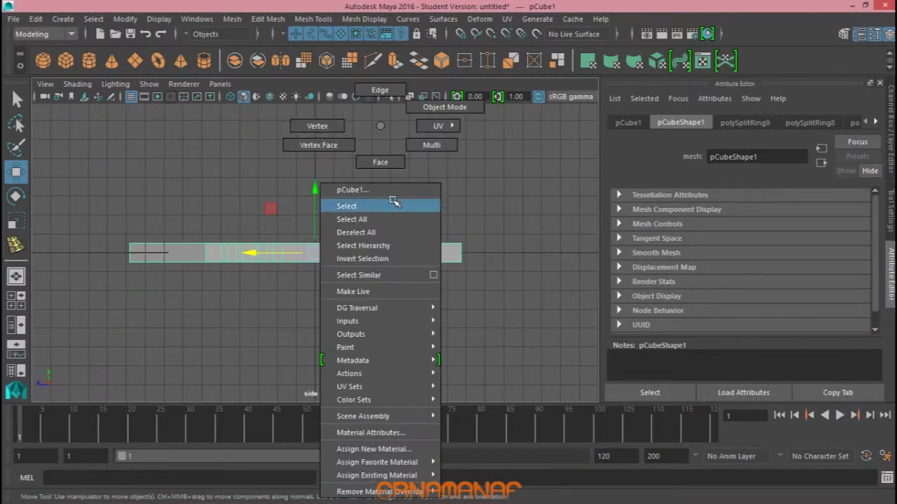
drag(54, 186, 483, 247)
drag(297, 179, 297, 189)
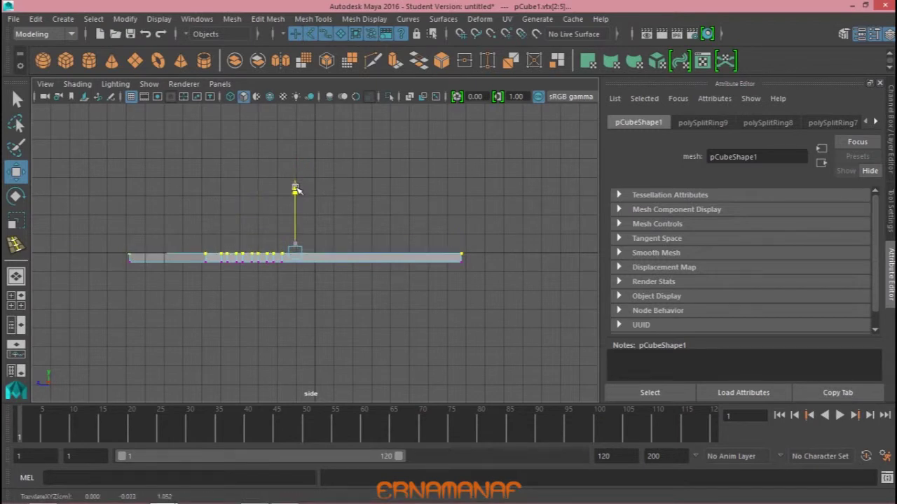
click(441, 222)
Orbit the thinned mesh in perspective and return it to object mode
key(space)
mouse_move(481, 292)
mouse_down()
mouse_move(463, 250)
mouse_move(344, 290)
mouse_move(344, 245)
mouse_up()
right_drag(344, 244, 338, 234)
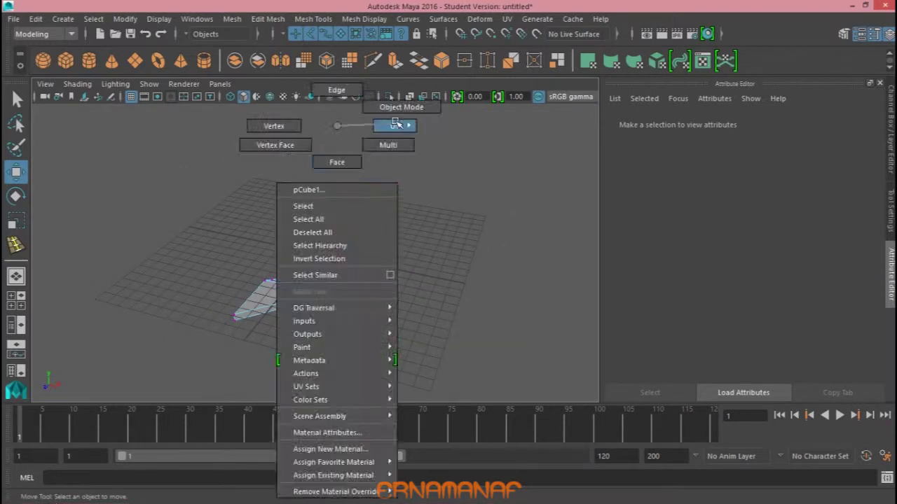
key(space)
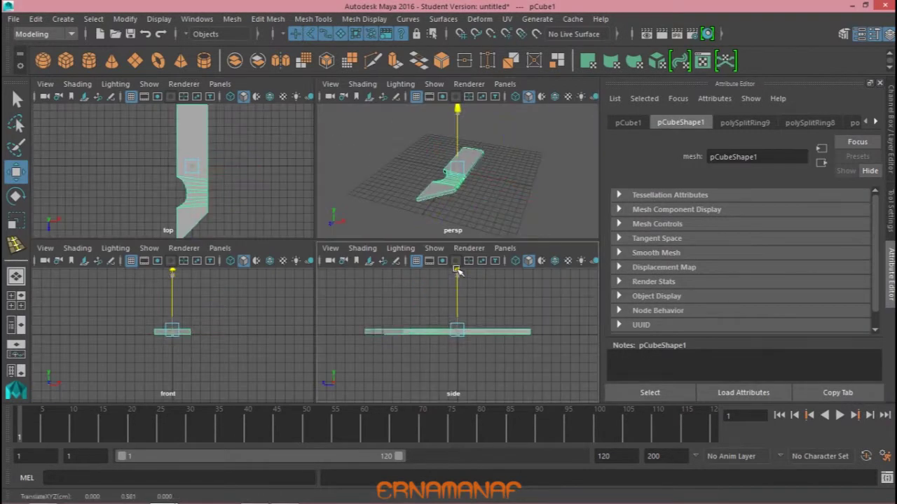
key(space)
key(space)
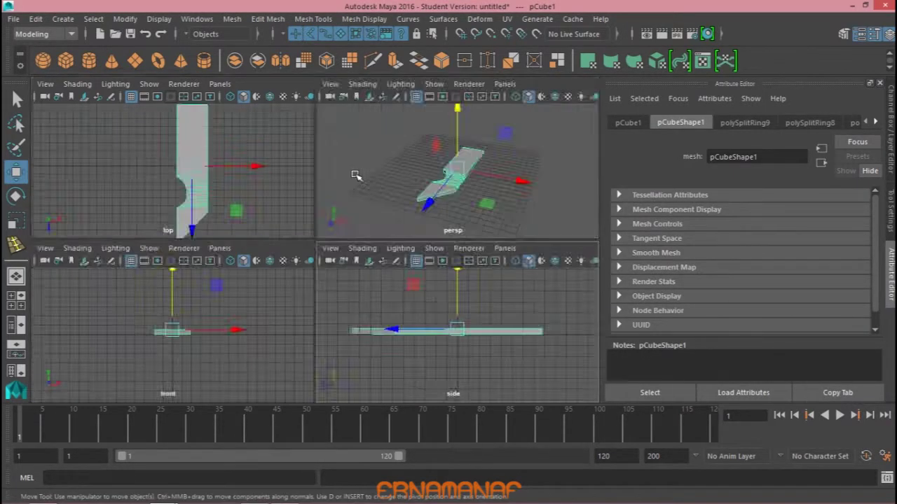
key(space)
alt+drag(428, 282, 415, 280)
key(space)
key(space)
alt+drag(322, 231, 330, 236)
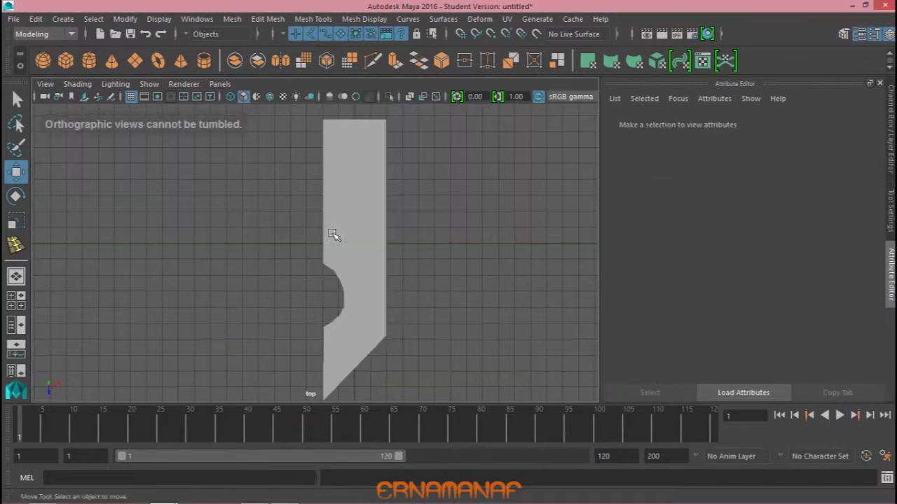
scroll(421, 245, up, 3)
alt+middle_drag(477, 259, 378, 254)
right_drag(360, 129, 297, 144)
click(325, 230)
right_drag(414, 126, 480, 102)
click(498, 190)
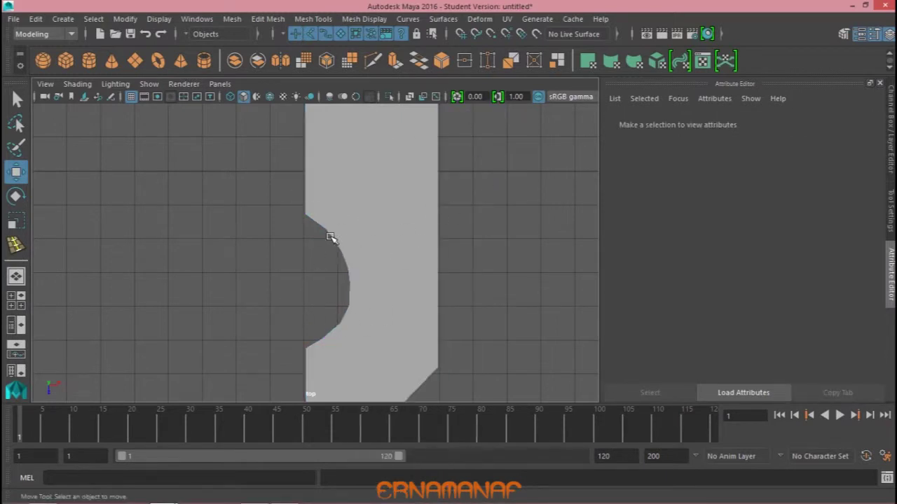
click(345, 253)
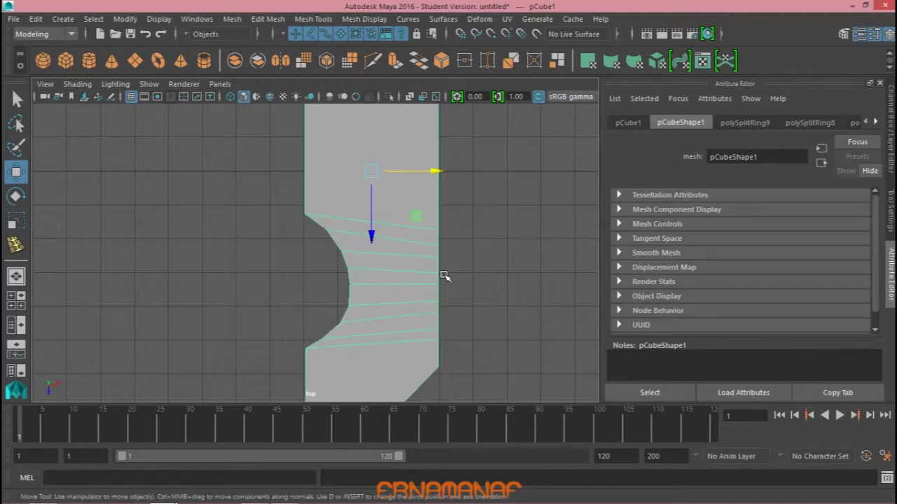
scroll(424, 232, down, 3)
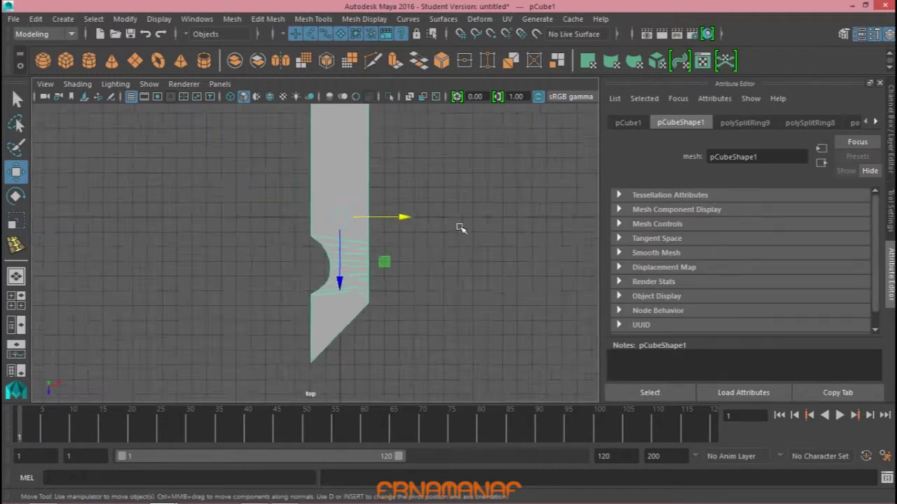
alt+drag(461, 226, 424, 231)
scroll(426, 234, up, 3)
key(space)
key(space)
alt+drag(477, 268, 385, 257)
right_drag(426, 126, 416, 159)
scroll(396, 244, up, 3)
click(420, 328)
mouse_move(486, 355)
alt+mouse_down()
mouse_move(488, 372)
mouse_move(537, 384)
alt+mouse_up()
Extrude the slab's end face with an offset of -0.1 to inset a thin rim
click(396, 68)
key(f)
mouse_move(499, 354)
mouse_down()
mouse_move(515, 355)
mouse_move(491, 355)
mouse_move(515, 355)
mouse_up()
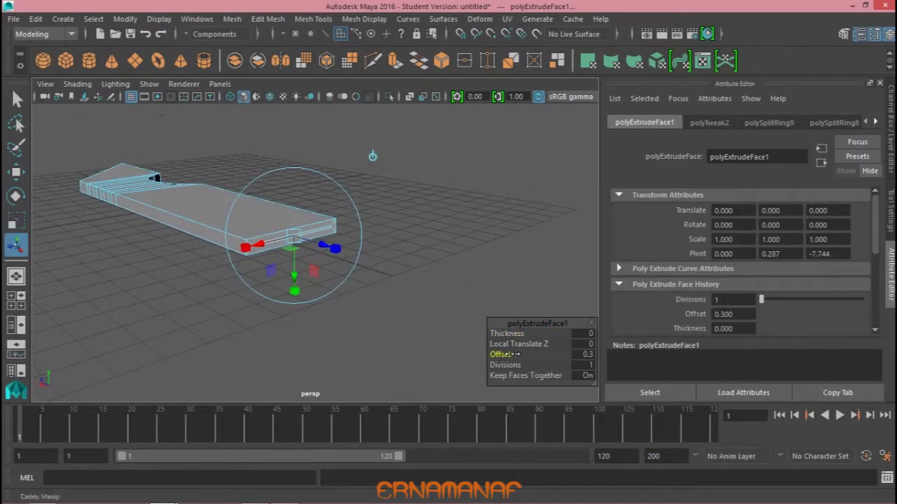
mouse_move(500, 354)
mouse_down()
mouse_move(490, 354)
mouse_move(525, 323)
mouse_move(511, 354)
mouse_move(596, 354)
mouse_up()
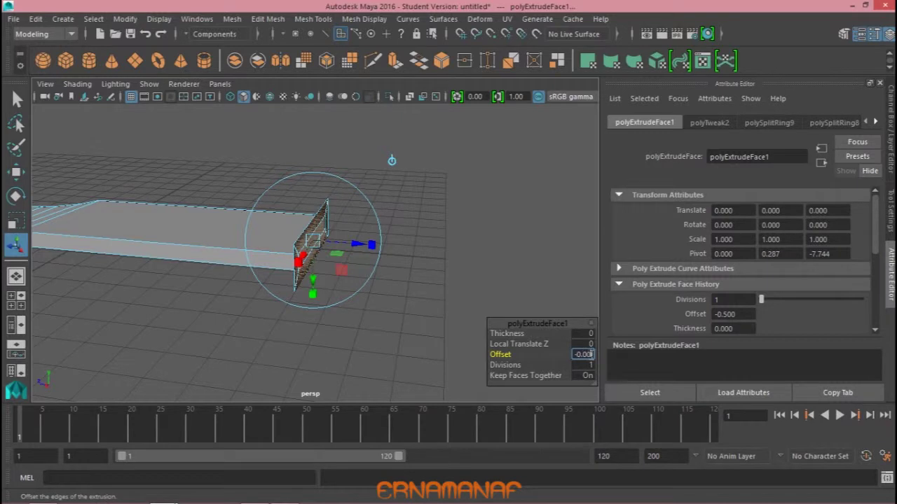
key(Return)
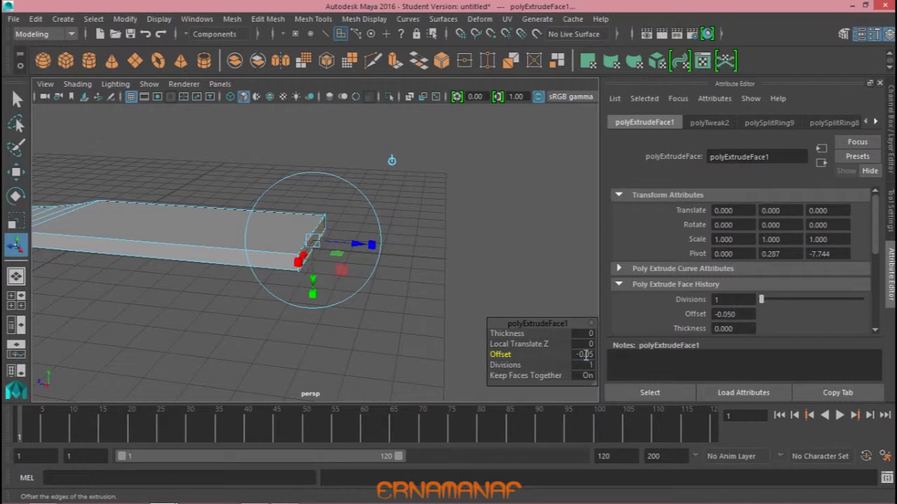
Orbit to inspect the inset end, then reselect end face f[2]
alt+drag(431, 342, 589, 348)
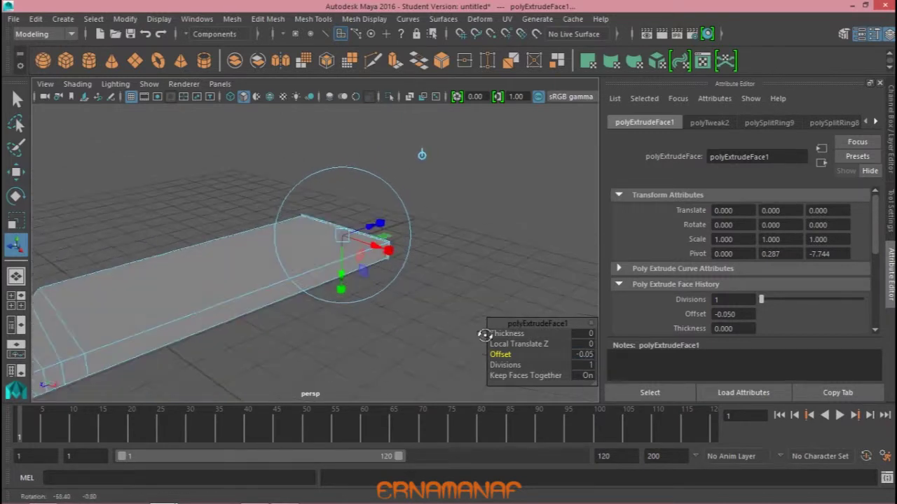
alt+drag(589, 348, 587, 355)
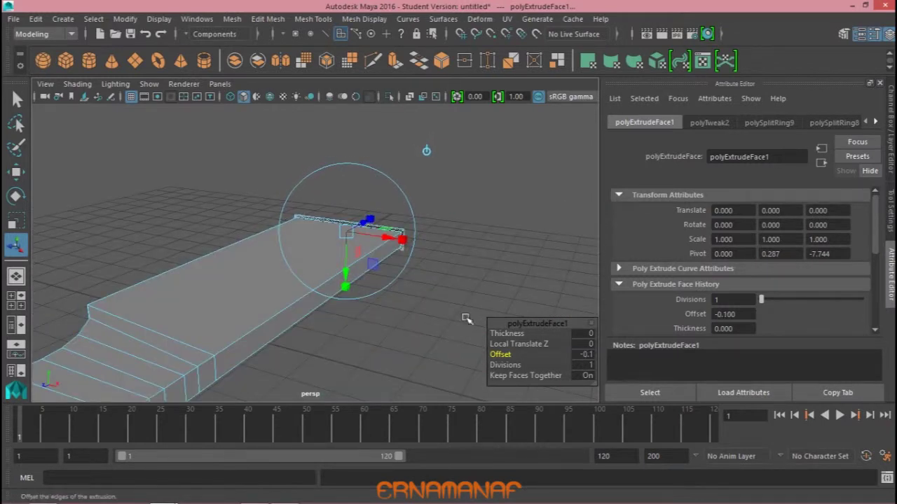
alt+drag(466, 318, 286, 306)
click(360, 306)
mouse_move(360, 306)
alt+mouse_down()
mouse_move(280, 244)
mouse_move(349, 292)
alt+mouse_up()
click(280, 245)
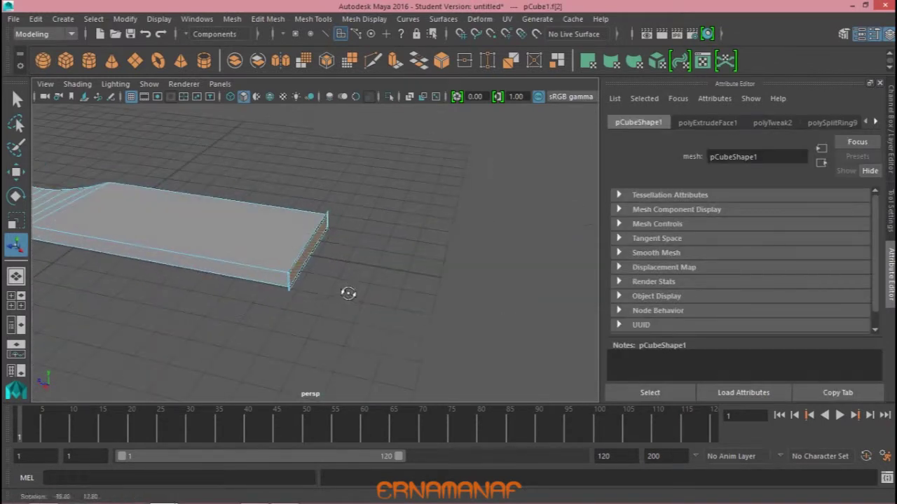
Extrude the handle's end face outward and narrow the new face along X
click(396, 63)
drag(351, 252, 366, 256)
mouse_move(364, 292)
alt+mouse_down()
mouse_move(400, 306)
mouse_move(386, 334)
mouse_move(483, 289)
mouse_move(302, 290)
mouse_move(398, 306)
alt+mouse_up()
right_click(396, 309)
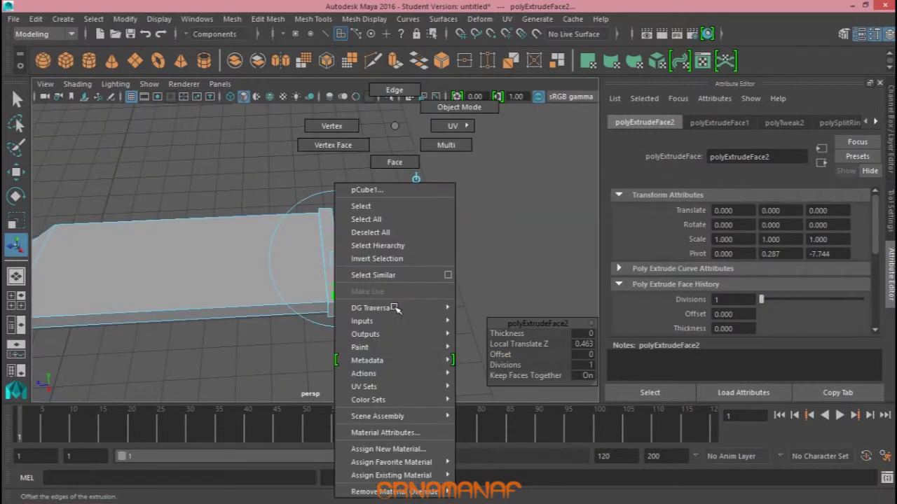
click(341, 128)
mouse_move(393, 136)
alt+mouse_down()
mouse_move(396, 240)
mouse_move(350, 261)
alt+mouse_up()
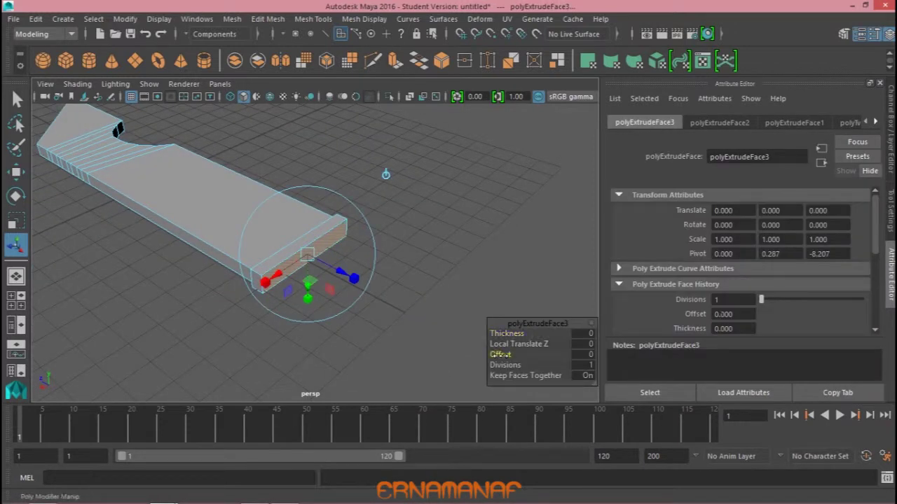
key(r)
drag(262, 283, 286, 278)
mouse_move(341, 295)
alt+mouse_down()
mouse_move(497, 334)
mouse_move(422, 327)
alt+mouse_up()
drag(256, 296, 258, 296)
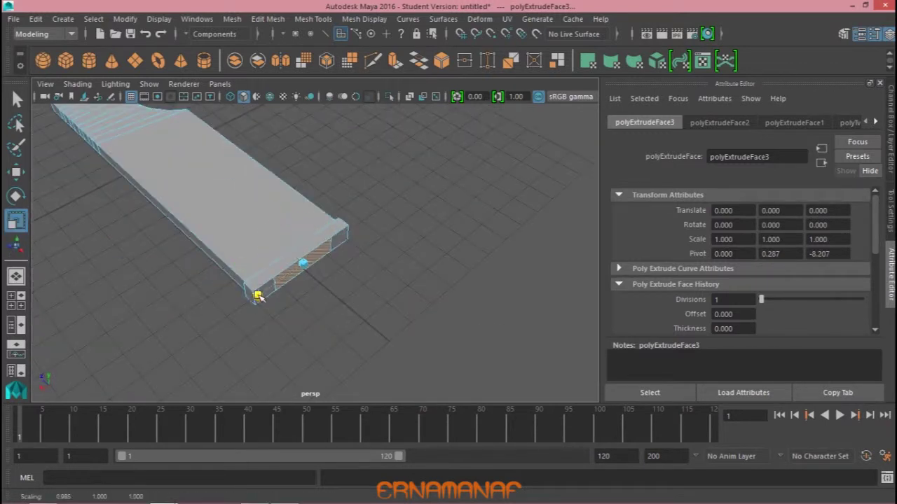
Extrude the end face out again, then extrude once more and shrink it inward
click(414, 270)
click(310, 256)
key(ctrl+e)
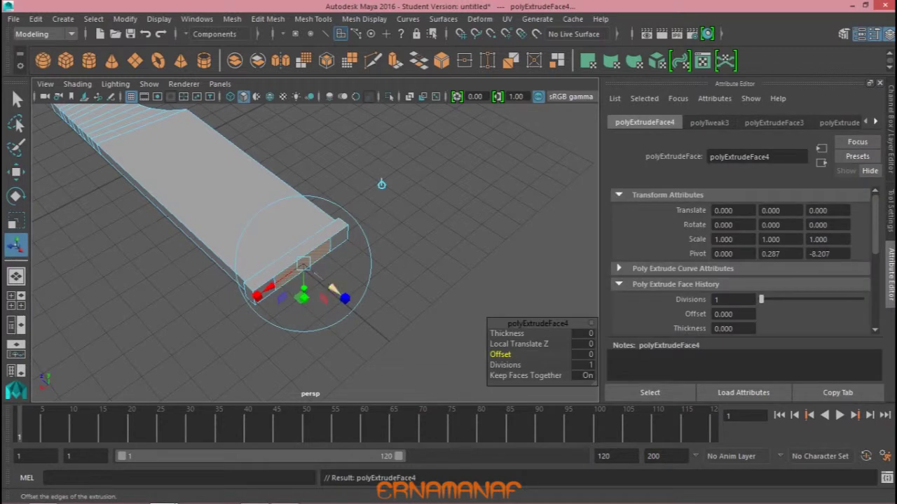
mouse_move(347, 298)
alt+mouse_down()
mouse_move(462, 294)
mouse_move(370, 299)
mouse_move(367, 248)
mouse_move(397, 226)
mouse_move(411, 255)
mouse_move(402, 270)
alt+mouse_up()
click(340, 262)
click(329, 263)
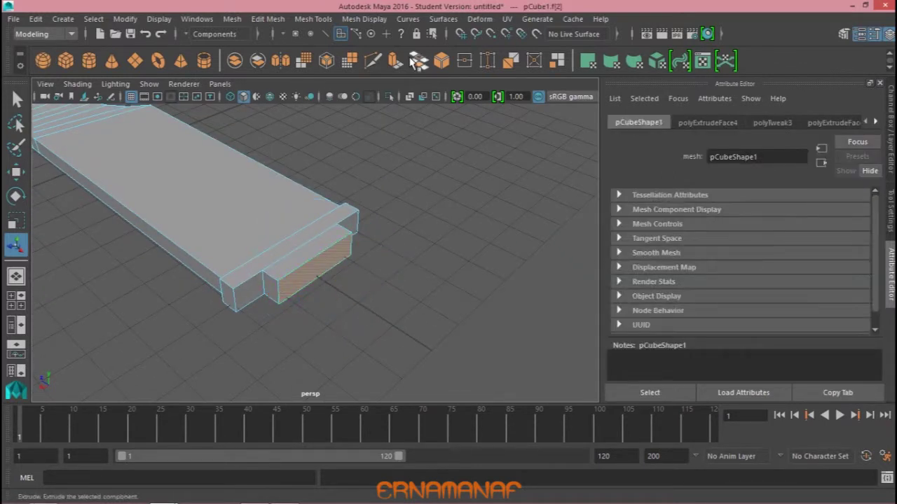
click(394, 61)
key(r)
drag(276, 298, 290, 294)
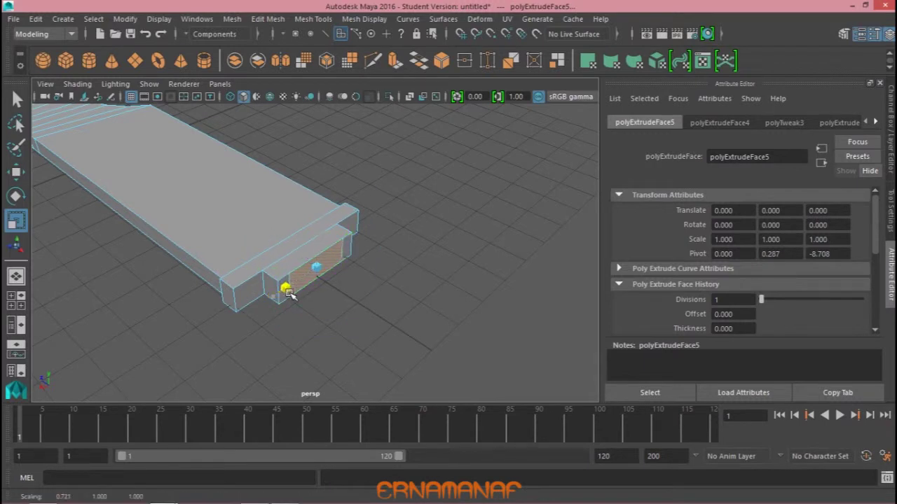
Add two more outward extrusions, scaling the final end face down to finish the stepped pommel cap
click(394, 61)
mouse_move(362, 292)
mouse_down()
mouse_move(390, 308)
mouse_move(520, 280)
mouse_move(493, 267)
mouse_up()
click(493, 266)
click(354, 296)
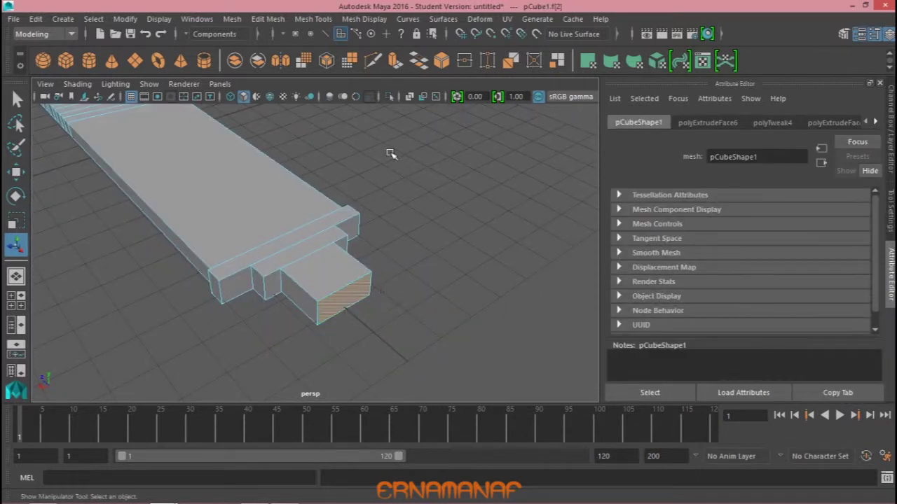
click(396, 61)
drag(373, 319, 388, 335)
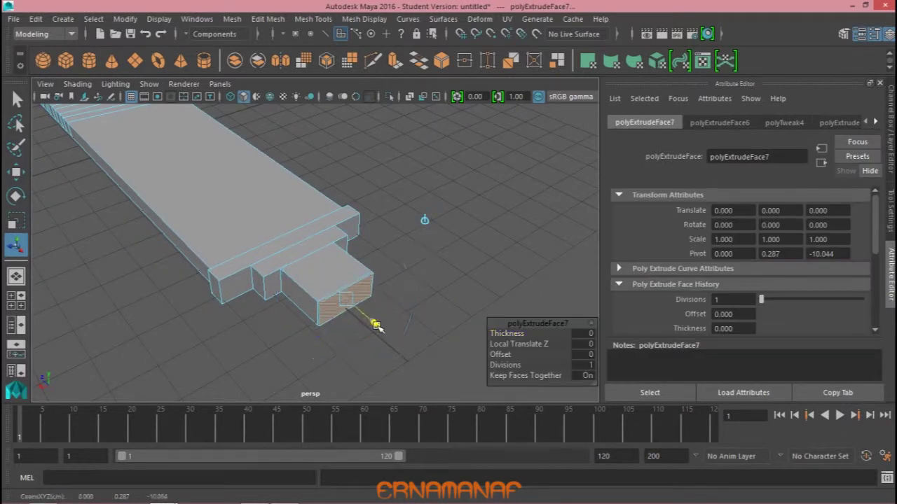
key(r)
mouse_move(330, 337)
mouse_down()
mouse_move(538, 324)
mouse_move(458, 304)
mouse_move(536, 311)
mouse_move(431, 301)
mouse_move(489, 321)
mouse_move(392, 248)
mouse_move(360, 244)
mouse_move(442, 273)
mouse_move(324, 273)
mouse_move(456, 266)
mouse_up()
scroll(448, 305, down, 5)
click(464, 309)
Insert an edge loop across the sword mesh and undo the unwanted second loop
scroll(371, 278, up, 5)
mouse_move(236, 140)
alt+mouse_down()
mouse_move(410, 158)
mouse_move(388, 152)
mouse_move(317, 172)
alt+mouse_up()
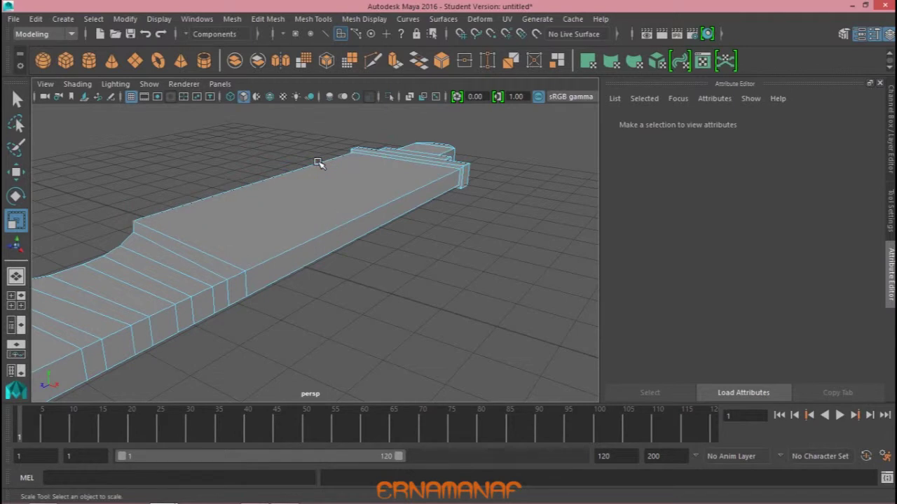
mouse_move(454, 282)
alt+mouse_down()
mouse_move(526, 276)
mouse_move(506, 285)
mouse_move(518, 278)
mouse_move(248, 220)
alt+mouse_up()
click(363, 19)
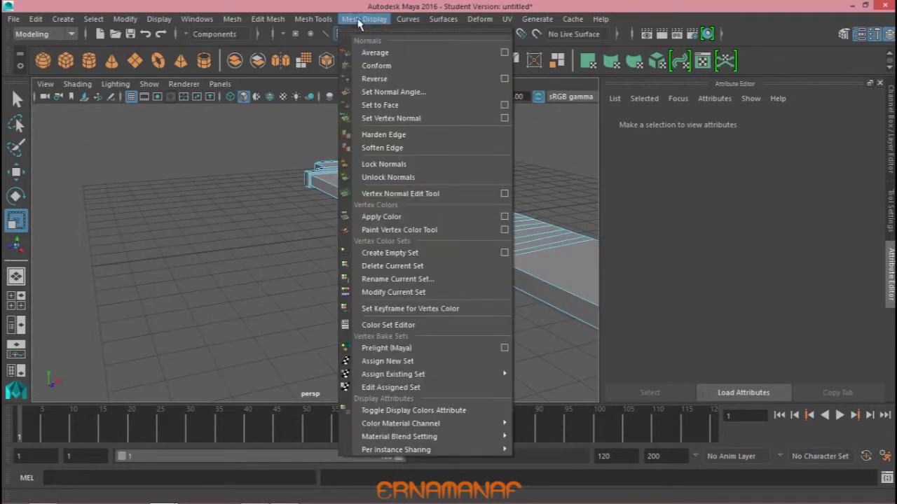
click(342, 118)
alt+drag(342, 117, 316, 176)
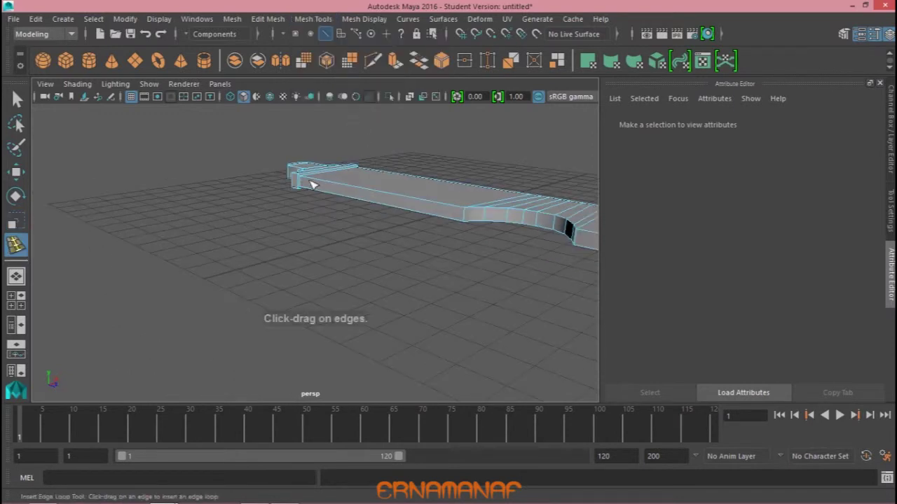
click(303, 186)
mouse_move(316, 215)
alt+mouse_down()
mouse_move(186, 206)
mouse_move(296, 176)
alt+mouse_up()
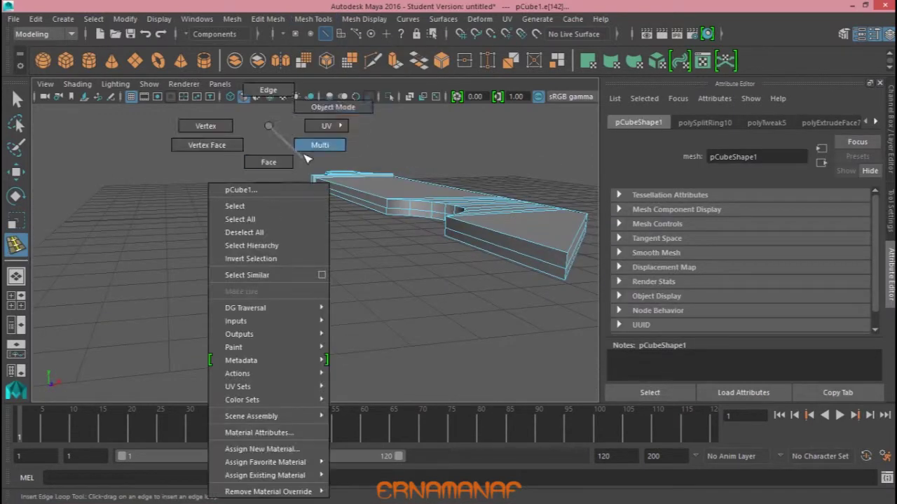
right_drag(296, 176, 316, 120)
key(ctrl+z)
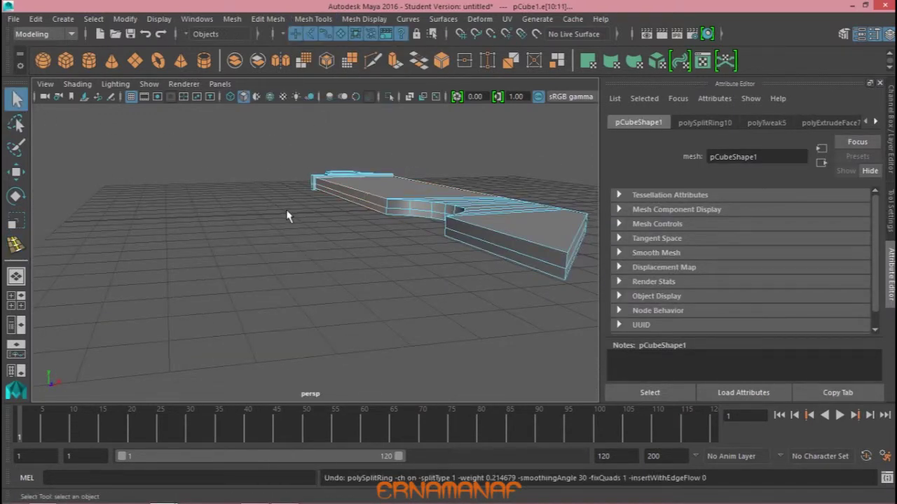
Return to object mode, clear the selection, and view the blade from an angled overview
right_click(300, 176)
click(280, 210)
alt+drag(280, 210, 350, 200)
mouse_move(350, 200)
alt+right_down()
mouse_move(294, 291)
mouse_move(216, 254)
mouse_move(325, 254)
alt+right_up()
mouse_move(189, 174)
alt+mouse_down()
mouse_move(283, 276)
mouse_move(342, 300)
mouse_move(234, 296)
mouse_move(243, 297)
mouse_move(156, 275)
mouse_move(423, 322)
mouse_move(386, 299)
mouse_move(362, 332)
mouse_move(410, 224)
mouse_move(484, 182)
mouse_move(370, 248)
mouse_move(328, 250)
mouse_move(341, 234)
mouse_move(392, 276)
alt+mouse_up()
In side view, select the blade's vertices and scale them down slightly in Y
click(340, 233)
key(space)
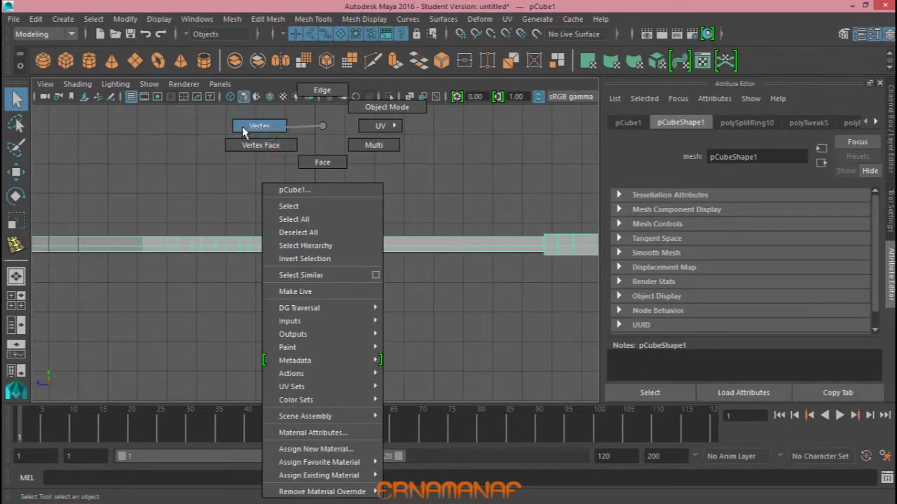
right_drag(320, 124, 260, 124)
scroll(292, 196, down, 2)
drag(493, 216, 494, 217)
right_drag(351, 151, 410, 105)
click(390, 246)
key(r)
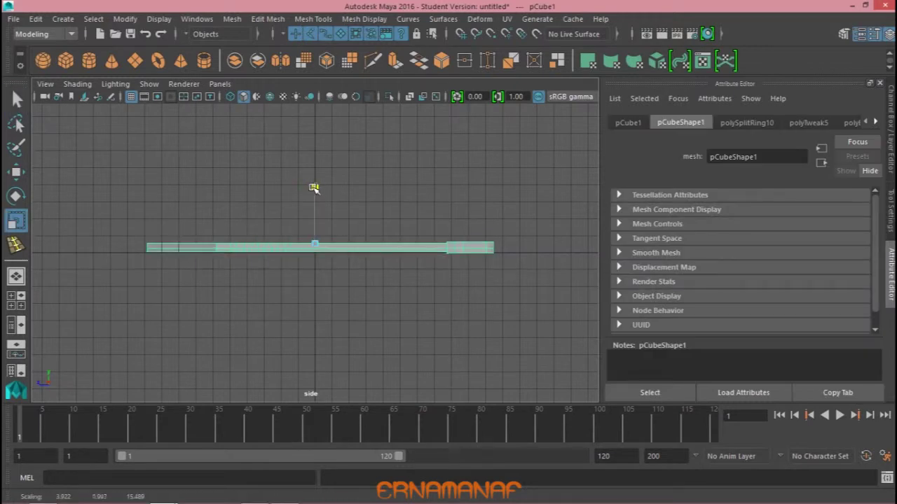
mouse_move(313, 207)
right_down()
mouse_move(374, 230)
mouse_move(320, 124)
right_up()
drag(99, 189, 427, 310)
drag(220, 187, 221, 191)
Move the sword blade up slightly in Y above the ground grid
key(space)
key(space)
alt+drag(424, 253, 374, 315)
right_drag(359, 125, 410, 106)
mouse_move(410, 107)
alt+mouse_down()
mouse_move(390, 144)
mouse_move(526, 154)
mouse_move(360, 124)
mouse_move(371, 129)
alt+mouse_up()
click(326, 247)
key(space)
key(space)
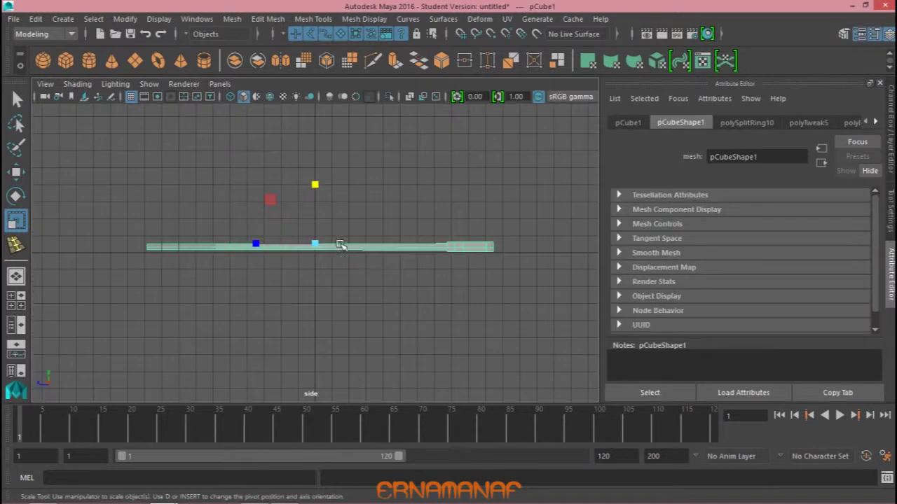
key(w)
drag(315, 184, 315, 184)
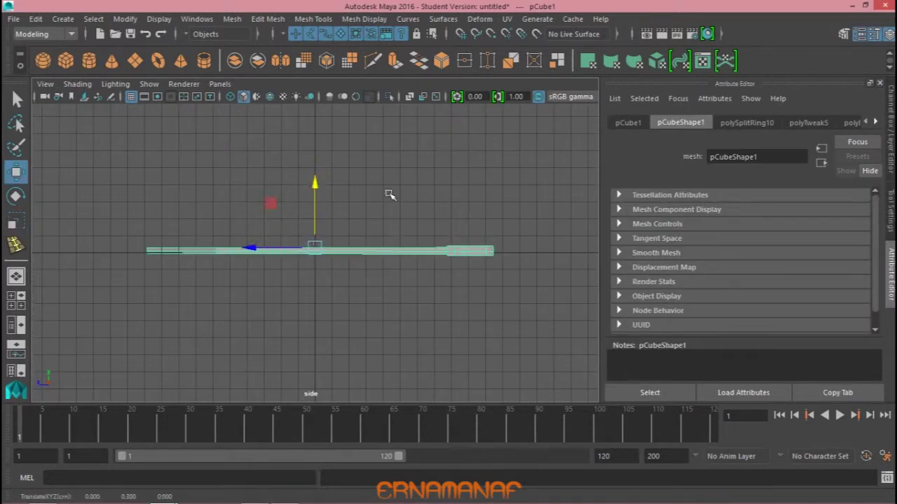
click(405, 196)
key(space)
key(space)
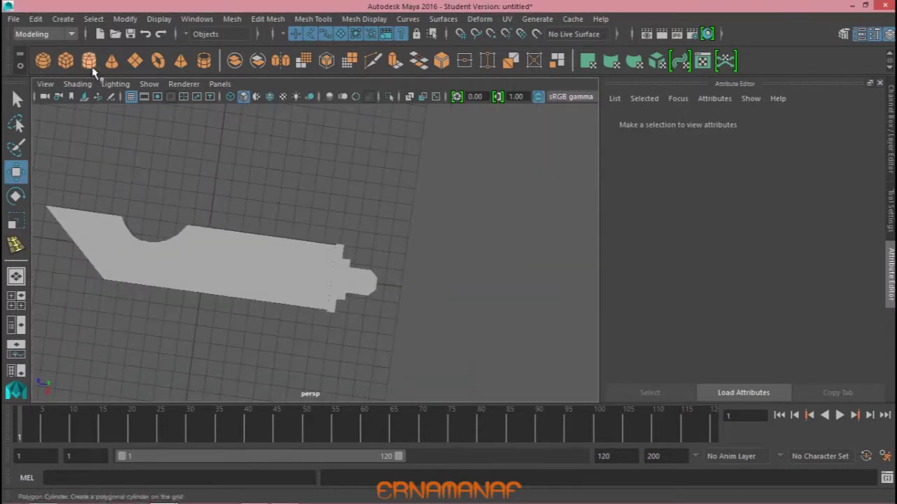
Create a polygon cylinder and set its Rotate X to 90
click(235, 227)
key(e)
drag(210, 214, 210, 281)
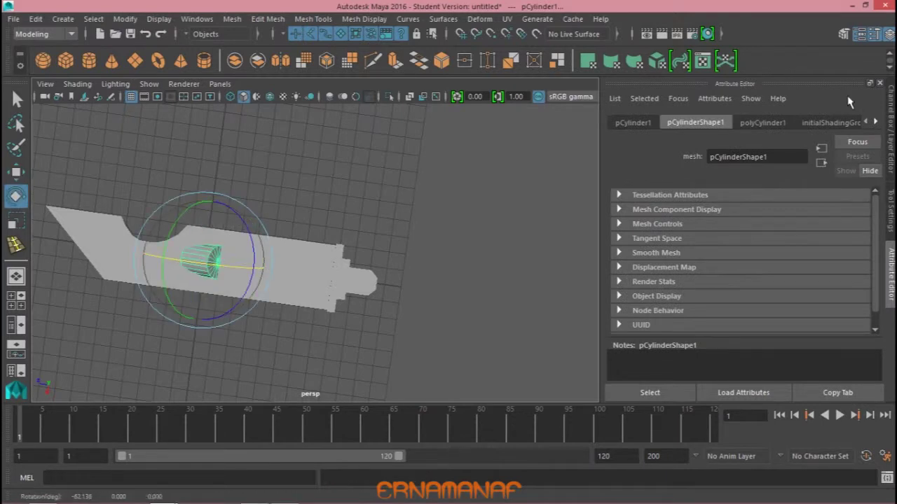
click(882, 157)
key(Return)
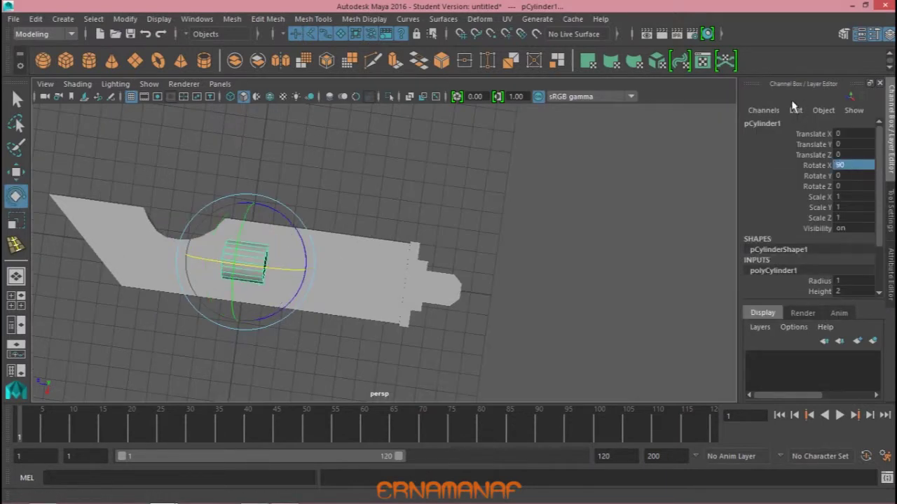
In top view, shrink the cylinder and move it to the handle end
key(space)
key(r)
drag(452, 248, 404, 250)
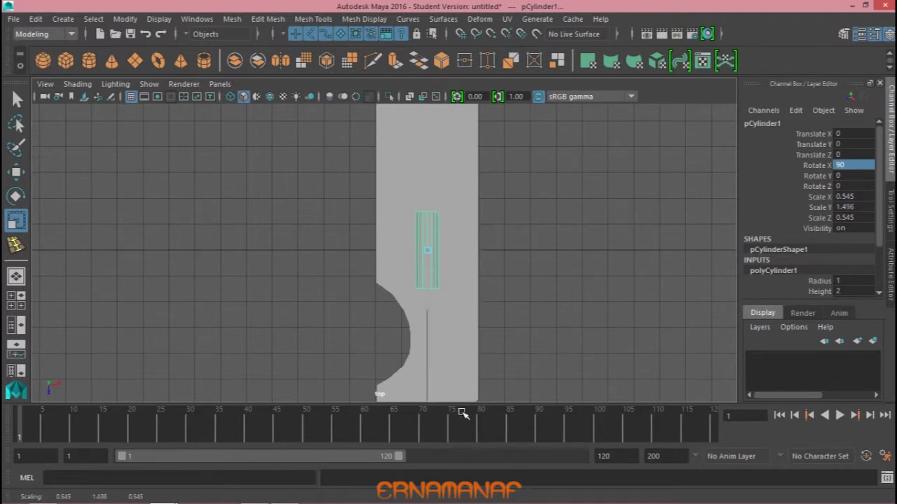
key(w)
drag(427, 315, 474, 150)
scroll(475, 149, down, 3)
scroll(538, 256, up, 3)
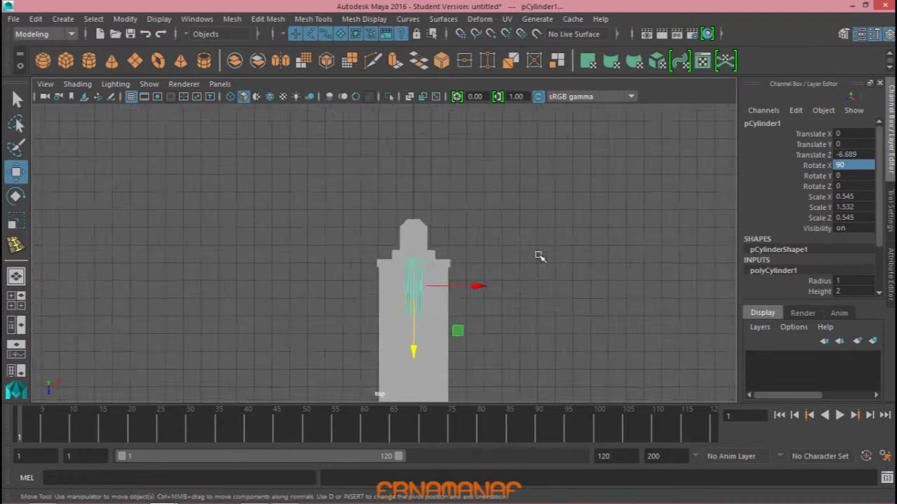
scroll(442, 345, up, 2)
drag(442, 346, 430, 186)
key(r)
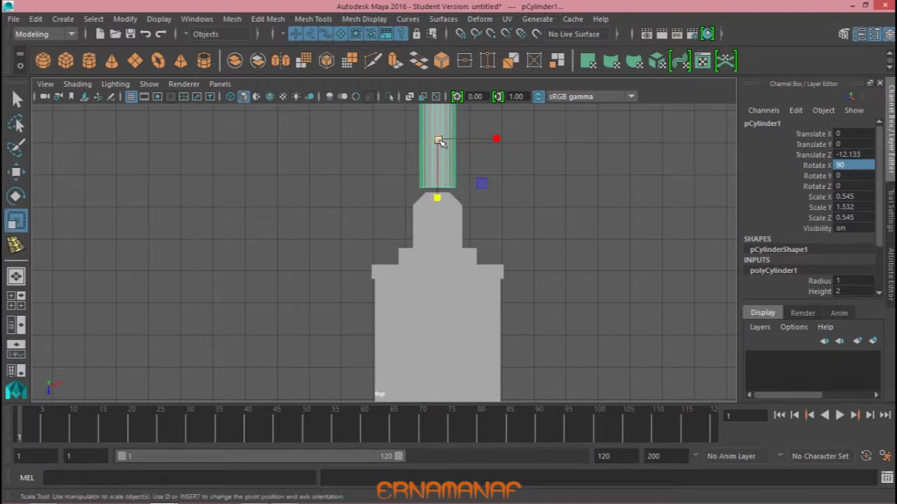
drag(437, 139, 427, 139)
key(w)
drag(440, 208, 439, 224)
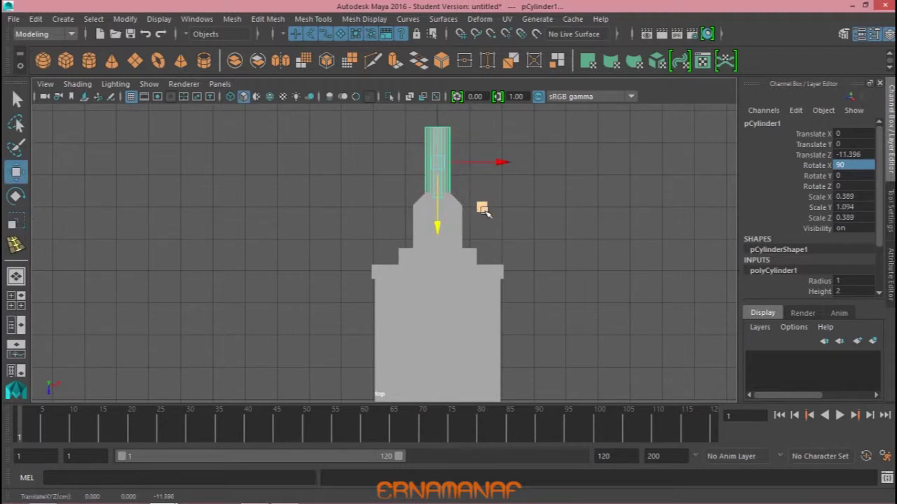
Thin the cylinder to about 0.259 × 0.729 and seat it on the pommel tip at Z -10.925
key(e)
key(r)
drag(439, 163, 434, 164)
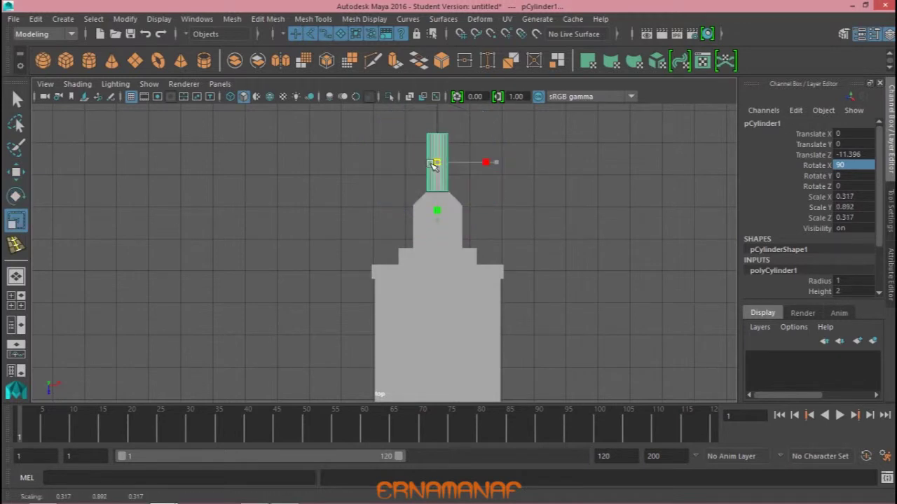
key(w)
drag(435, 225, 435, 241)
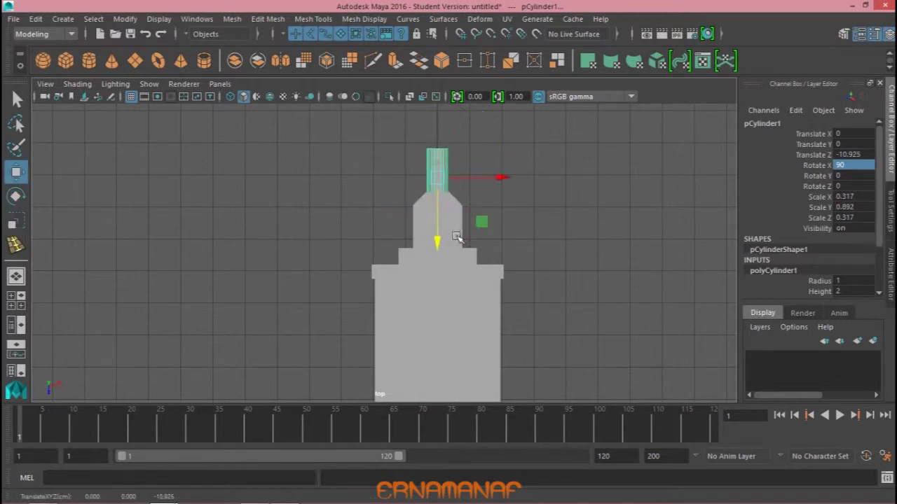
key(space)
key(space)
mouse_move(536, 226)
alt+mouse_down()
mouse_move(483, 238)
mouse_move(497, 245)
mouse_move(490, 211)
alt+mouse_up()
mouse_move(487, 176)
mouse_down()
mouse_move(539, 246)
mouse_move(585, 237)
mouse_move(477, 234)
mouse_up()
key(e)
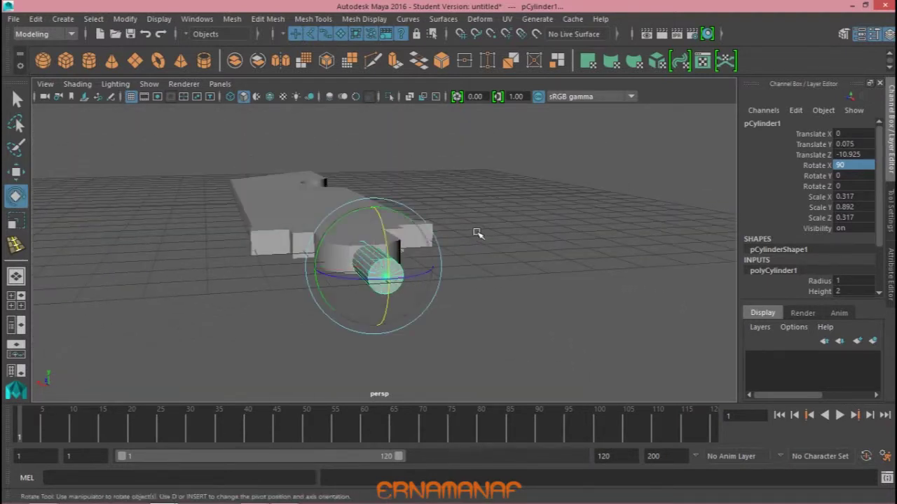
key(r)
drag(374, 266, 366, 272)
mouse_move(488, 275)
alt+mouse_down()
mouse_move(523, 262)
mouse_move(506, 245)
mouse_move(498, 260)
alt+mouse_up()
key(w)
mouse_move(483, 210)
alt+mouse_down()
mouse_move(630, 310)
mouse_move(523, 254)
mouse_move(580, 260)
alt+mouse_up()
right_click(540, 337)
Lengthen the grip cylinder by moving its top vertices up in top view
click(532, 230)
key(space)
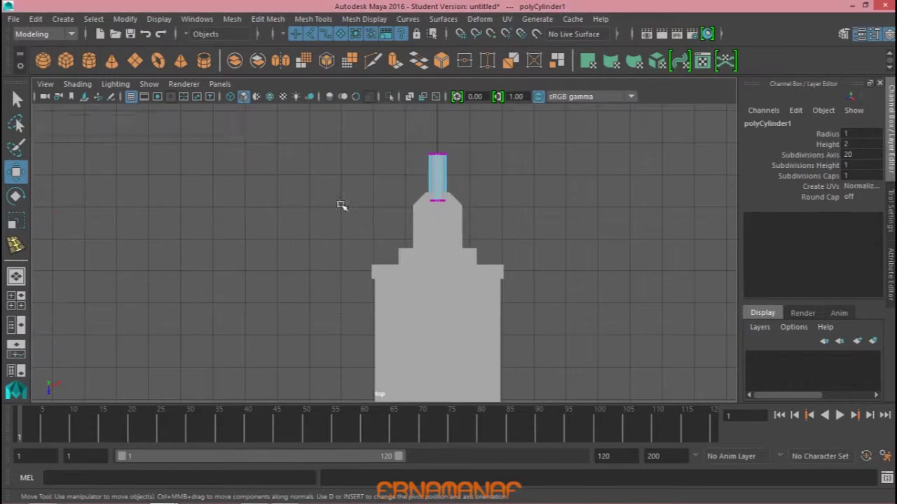
alt+drag(342, 205, 378, 210)
mouse_move(392, 140)
mouse_down()
mouse_move(484, 168)
mouse_move(436, 123)
mouse_up()
alt+right_drag(490, 196, 536, 187)
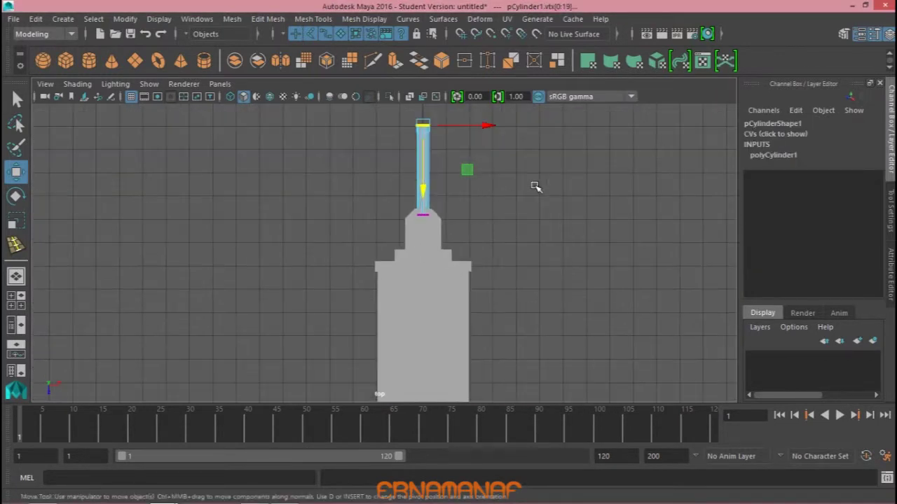
alt+drag(424, 190, 456, 183)
right_drag(515, 127, 591, 128)
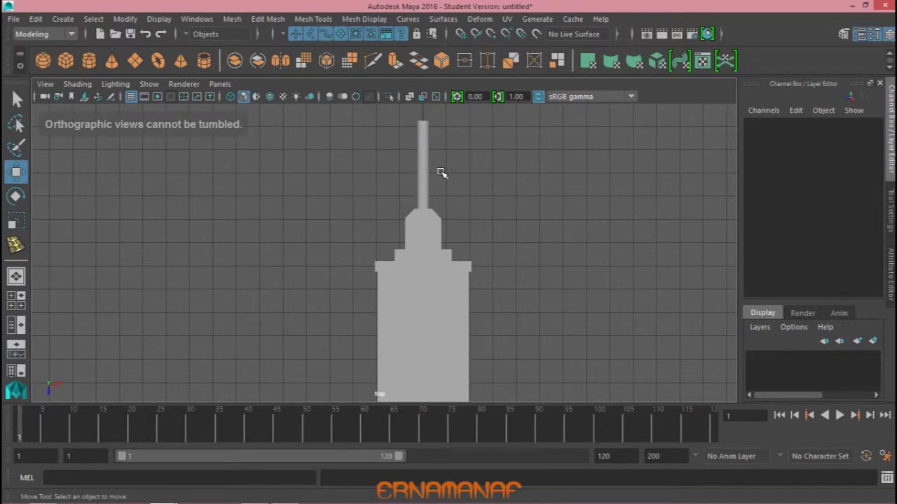
click(423, 161)
Set Insert Edge Loop to Relative distance and add crosswise edge loops on the cylinder
double_click(16, 172)
click(17, 247)
click(793, 192)
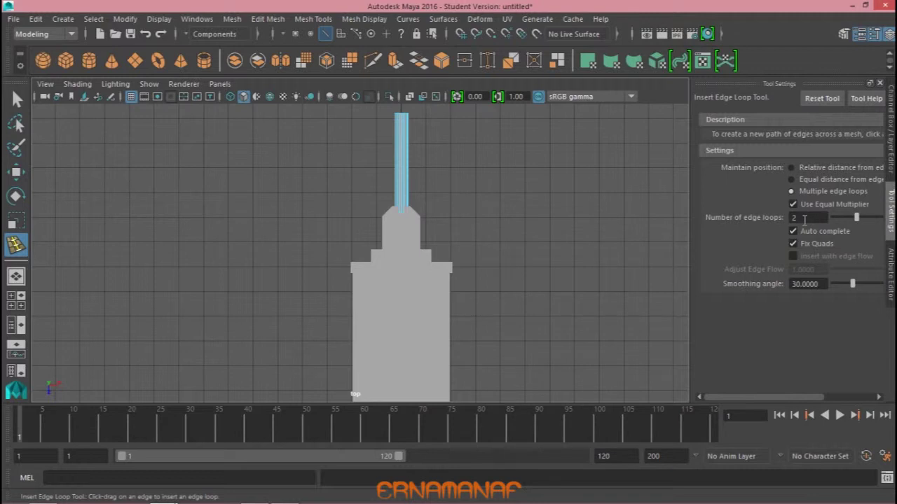
click(791, 168)
scroll(505, 210, up, 2)
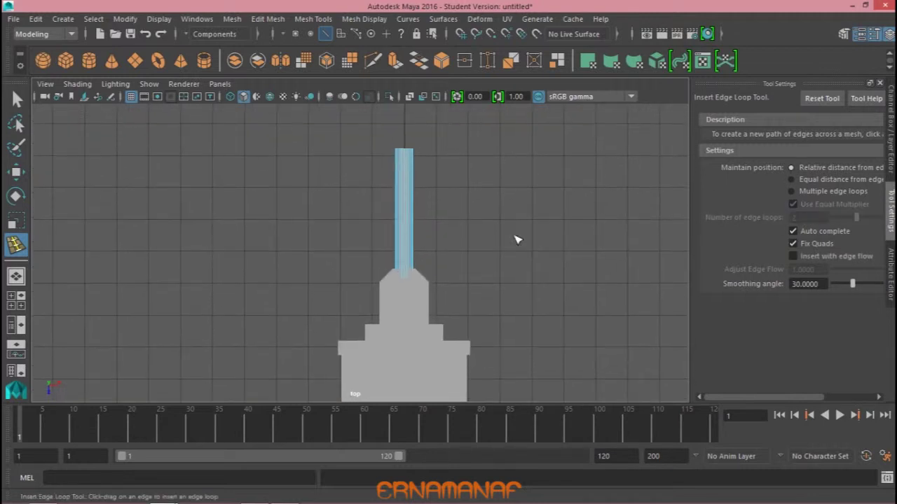
click(413, 241)
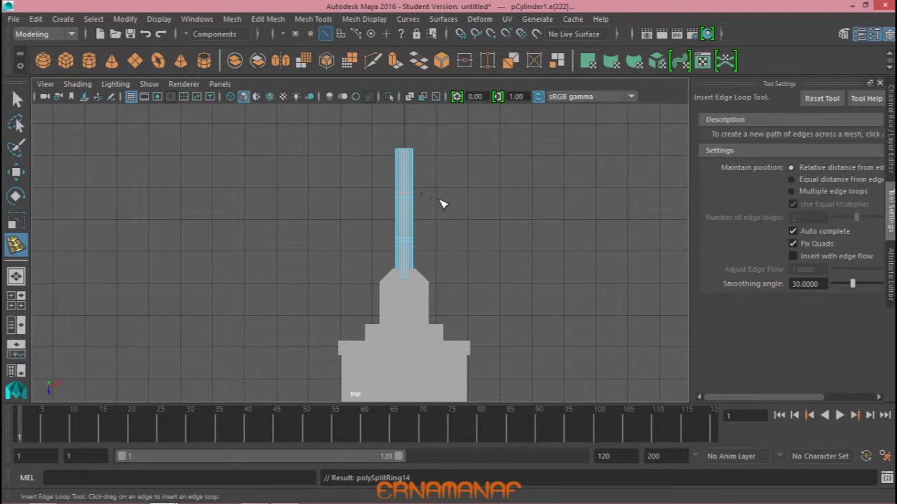
Move the cylinder's top vertices back down slightly to shorten the grip
right_drag(402, 132, 437, 112)
drag(371, 137, 438, 161)
key(w)
drag(405, 212, 404, 229)
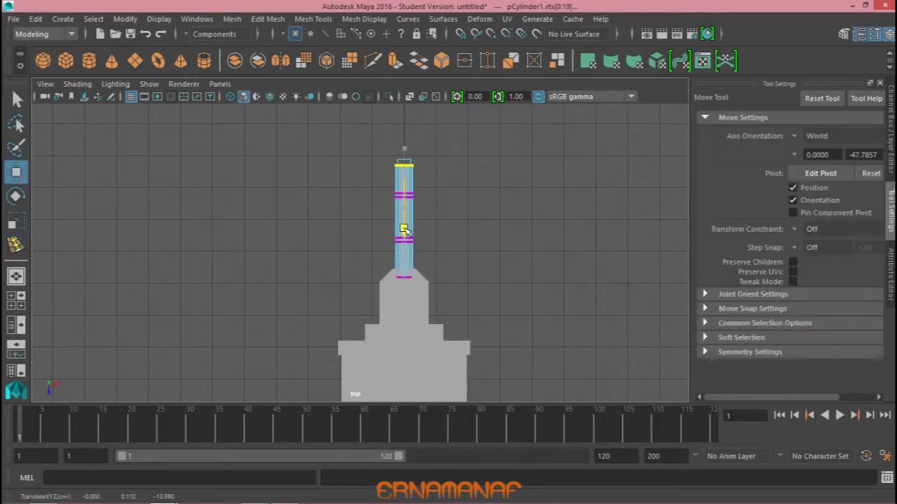
click(450, 219)
key(space)
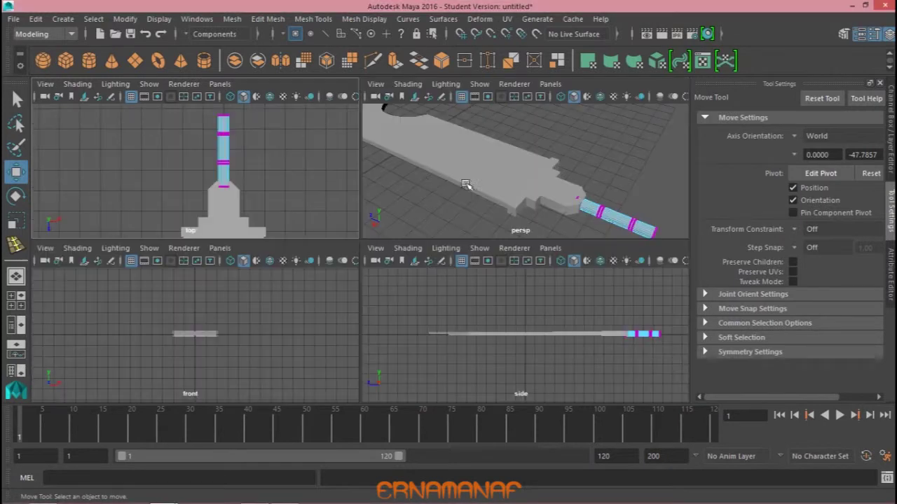
Select a face ring on the grip and extrude it, undoing the trial scaling
key(space)
right_drag(494, 197, 533, 212)
scroll(533, 212, up, 5)
click(514, 186)
scroll(522, 210, down, 5)
double_click(515, 284)
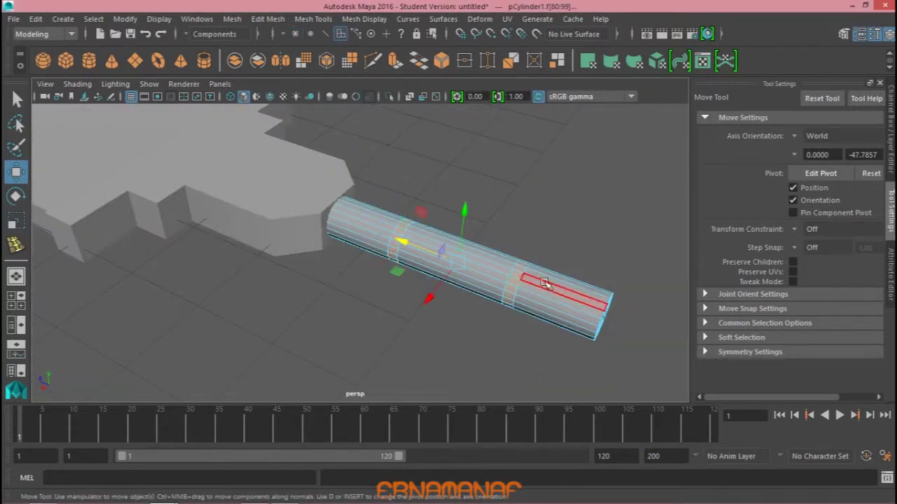
click(395, 61)
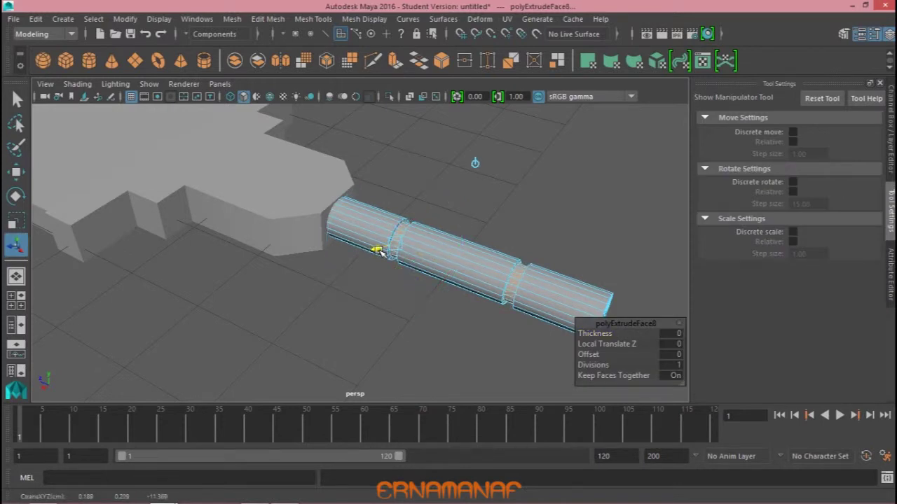
key(r)
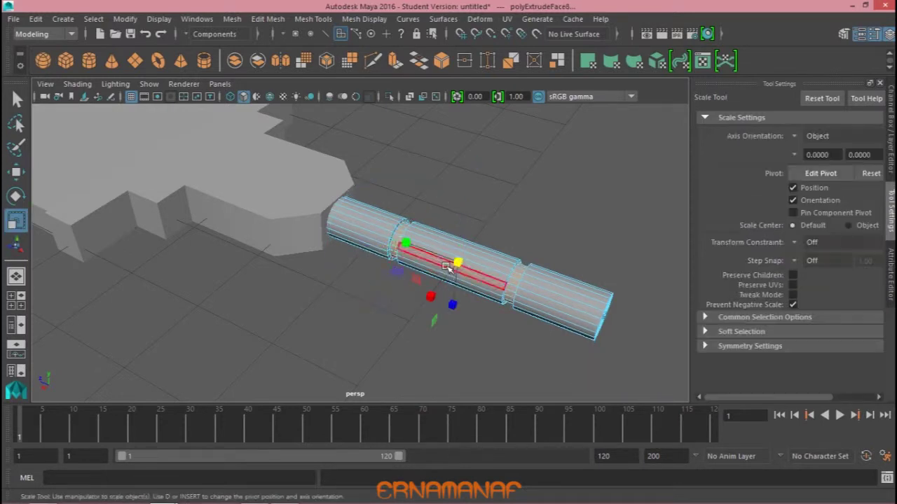
mouse_move(456, 263)
mouse_down()
mouse_move(463, 270)
mouse_move(502, 220)
mouse_move(462, 206)
mouse_move(547, 221)
mouse_move(506, 217)
mouse_move(530, 212)
mouse_up()
key(ctrl+z)
alt+drag(539, 274, 475, 261)
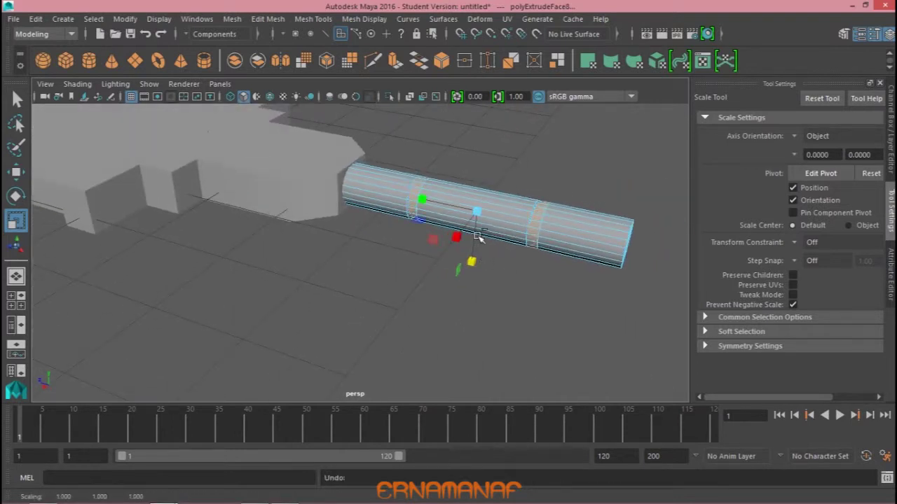
Scale the left and right face rings inward to form two grooves on the grip
double_click(419, 199)
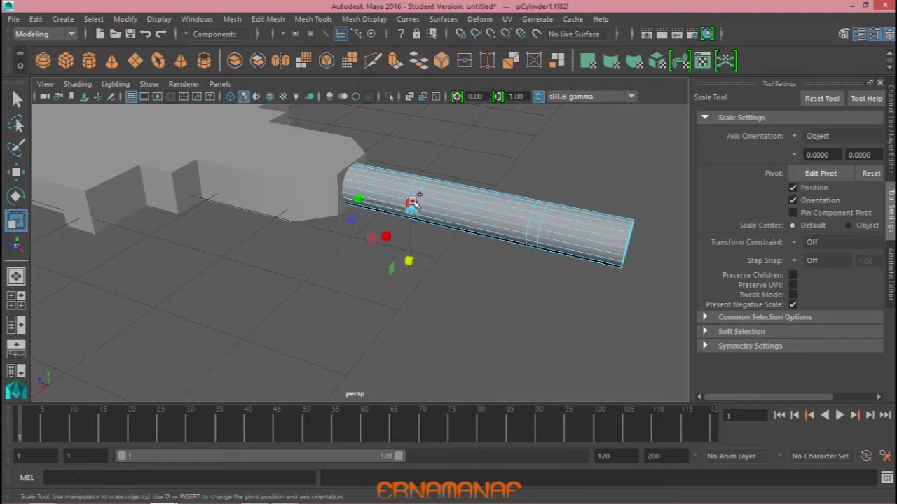
drag(424, 191, 419, 199)
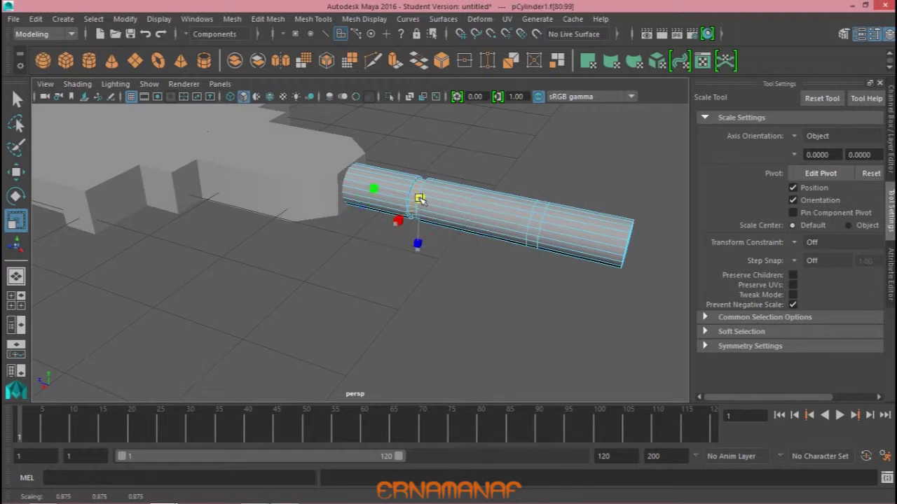
alt+drag(450, 251, 426, 225)
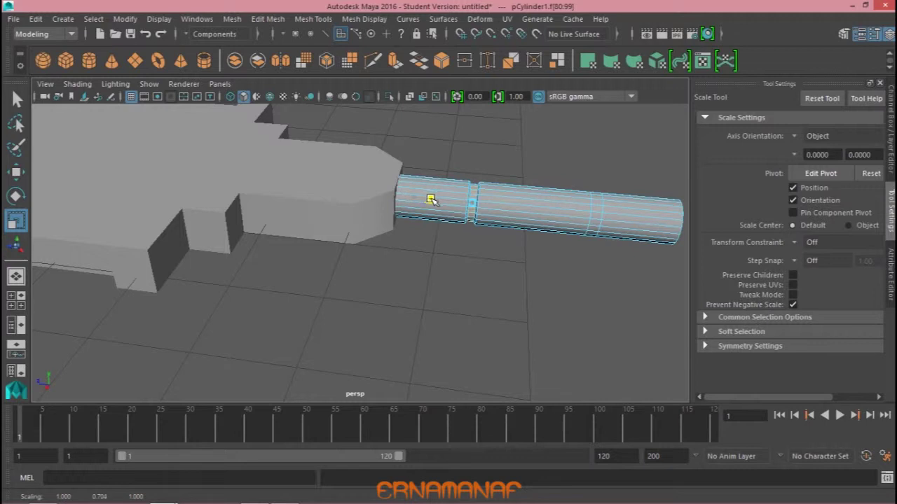
alt+drag(440, 201, 533, 252)
double_click(530, 232)
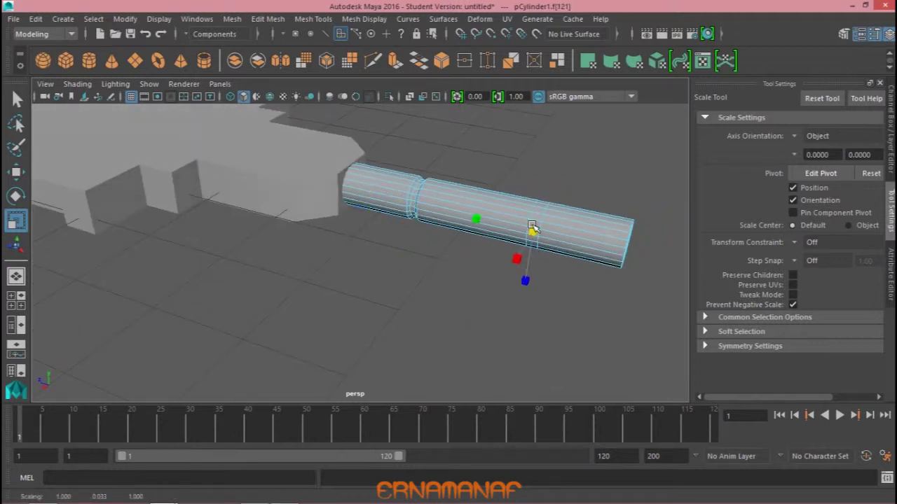
double_click(536, 224)
mouse_move(537, 227)
mouse_down()
mouse_move(526, 228)
mouse_move(516, 276)
mouse_up()
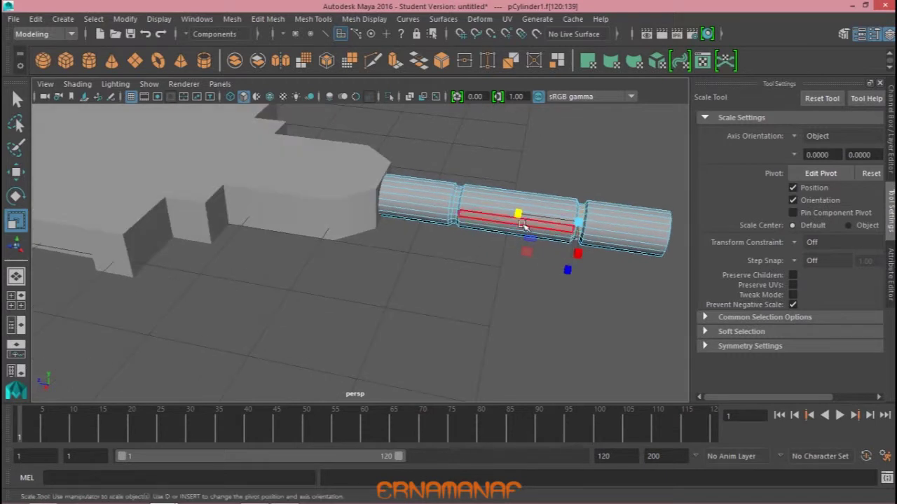
alt+drag(520, 215, 488, 265)
alt+drag(596, 315, 555, 302)
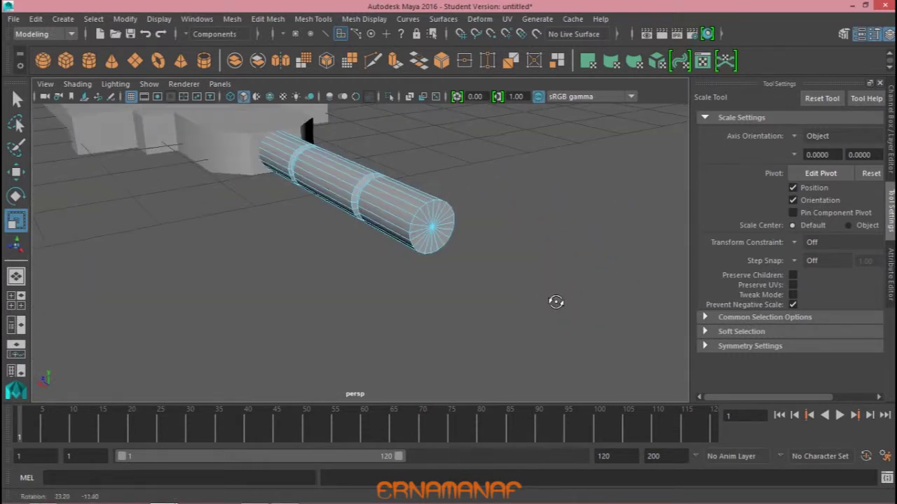
alt+drag(468, 291, 514, 301)
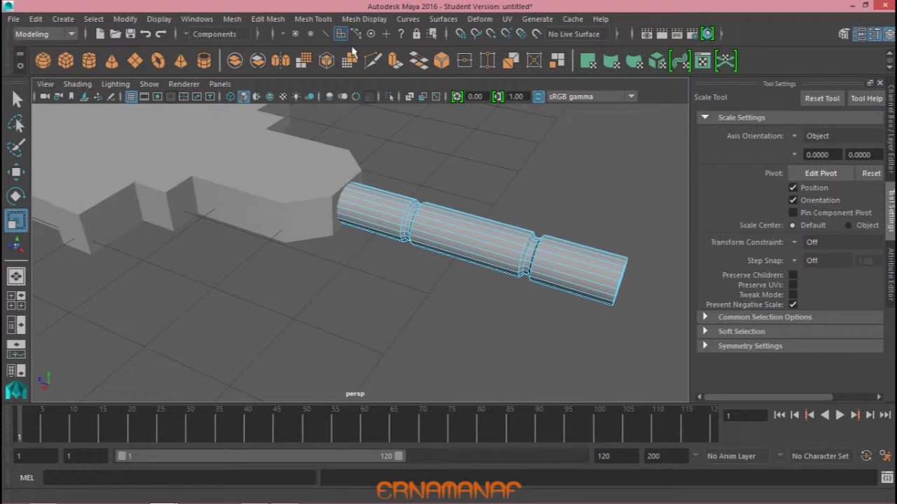
click(313, 19)
Insert support edge loops near the handle cylinder's end and top
click(350, 118)
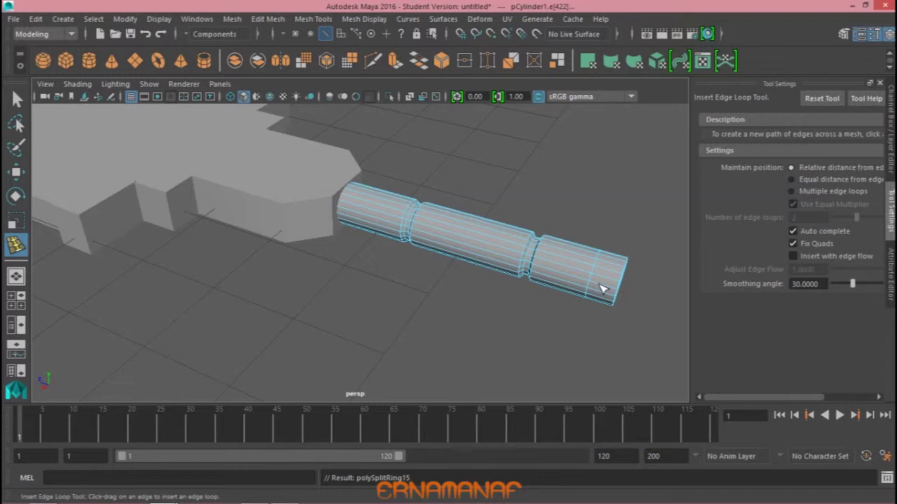
key(ctrl+z)
drag(604, 294, 607, 290)
right_drag(663, 313, 672, 105)
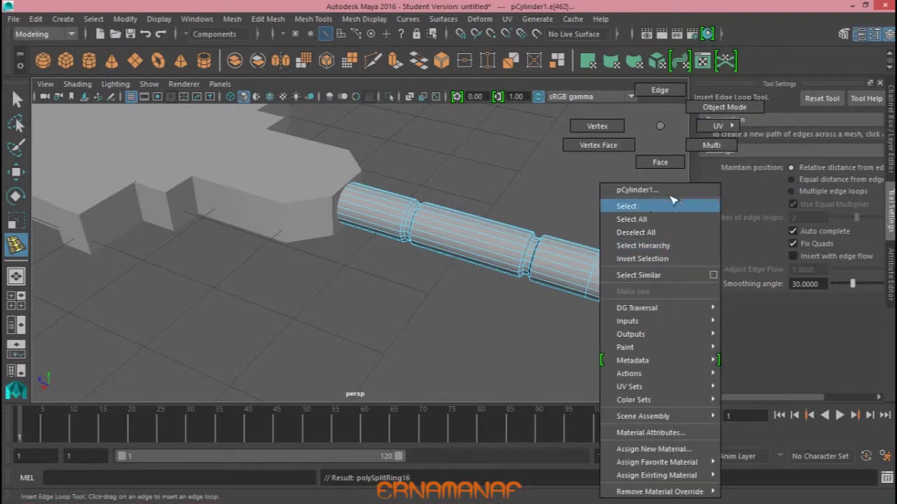
click(564, 253)
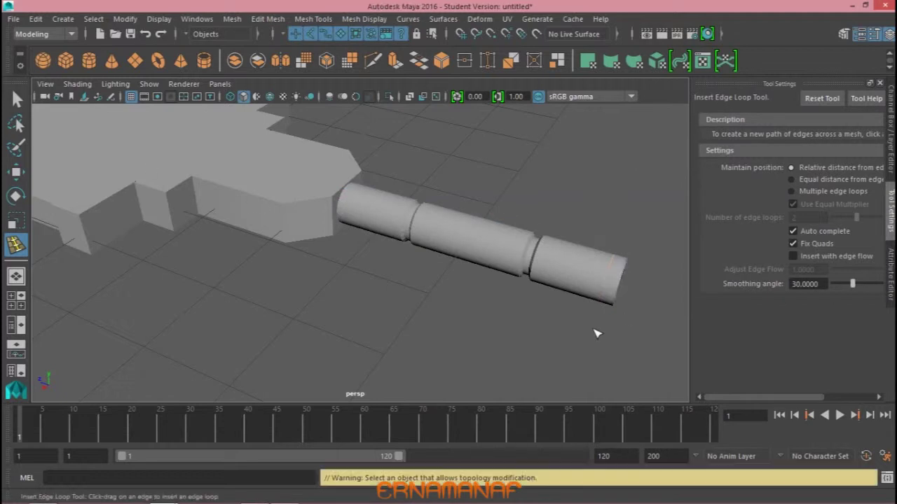
right_drag(568, 162, 571, 112)
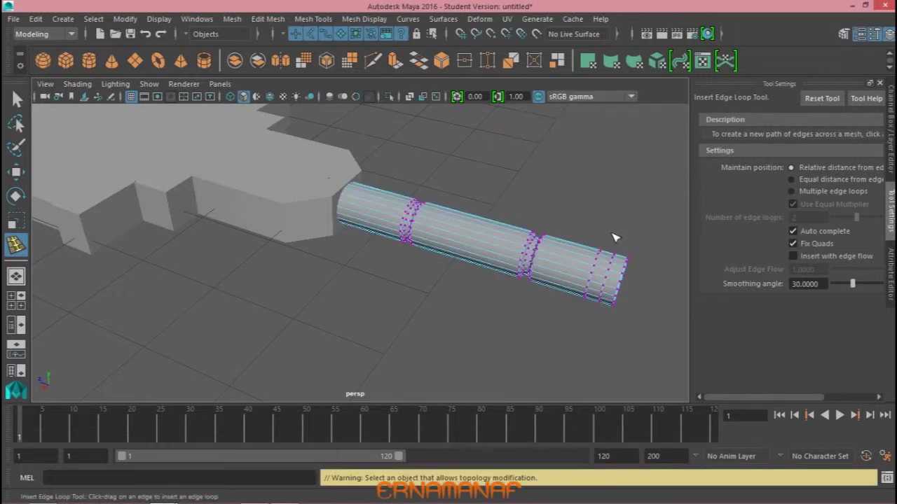
key(space)
key(space)
alt+middle_drag(338, 206, 225, 353)
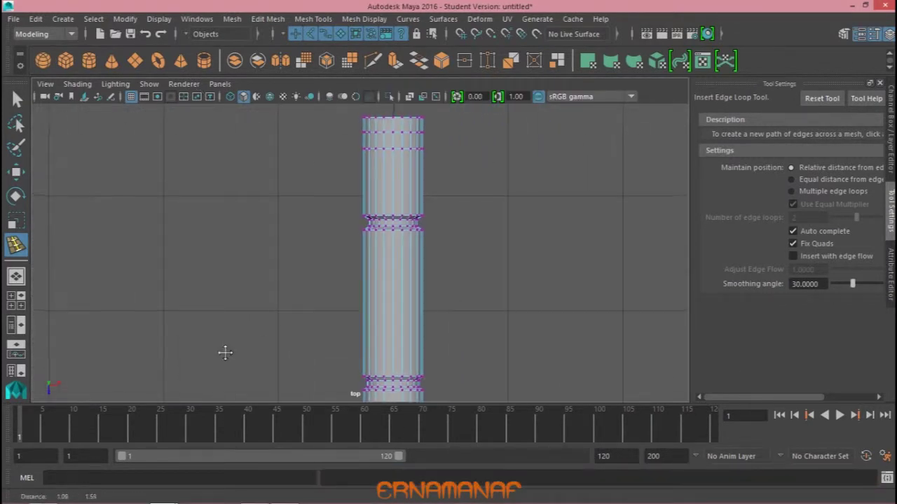
alt+middle_drag(328, 138, 320, 214)
Scale the cylinder's end vertex ring in to 0.953 to taper the tip
click(423, 211)
key(r)
drag(387, 209, 389, 210)
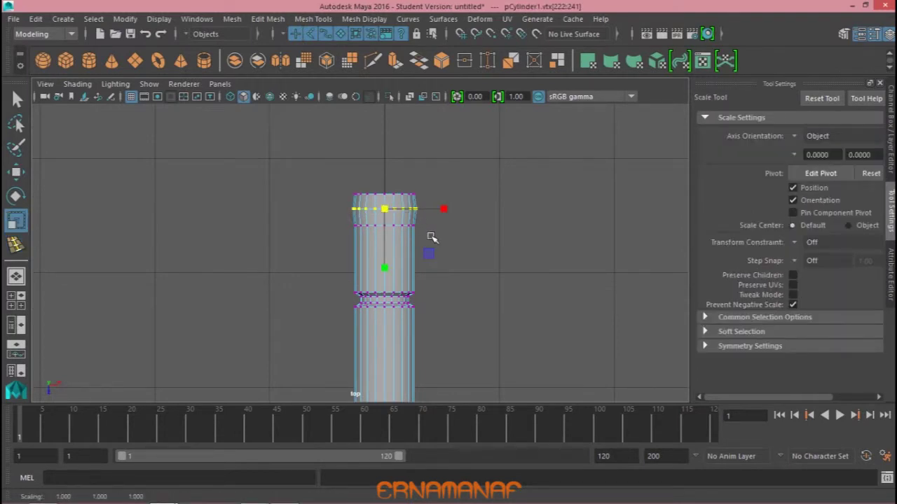
alt+drag(385, 210, 457, 247)
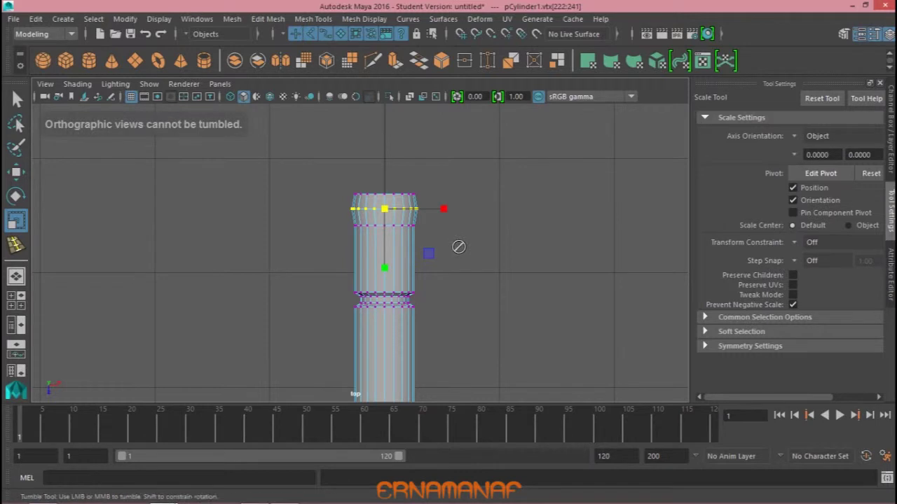
alt+middle_drag(458, 247, 470, 266)
mouse_move(420, 210)
mouse_down()
mouse_move(349, 225)
mouse_move(385, 220)
mouse_up()
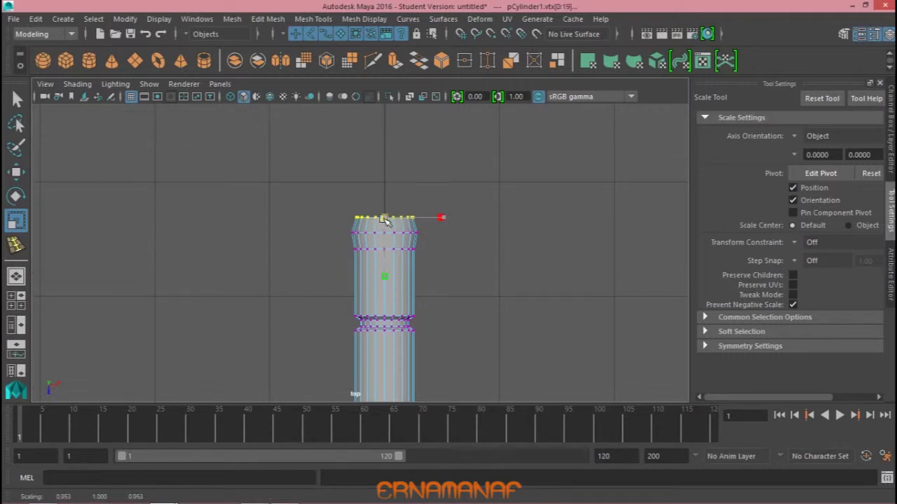
click(472, 253)
Select all faces of the handle's end cap in the perspective view
key(space)
key(space)
alt+drag(511, 226, 222, 224)
right_click(314, 140)
mouse_move(315, 140)
alt+mouse_down()
mouse_move(408, 210)
mouse_move(226, 178)
mouse_move(276, 124)
mouse_move(351, 150)
mouse_move(326, 214)
mouse_move(264, 280)
mouse_move(202, 255)
mouse_move(183, 269)
alt+mouse_up()
mouse_move(183, 269)
alt+mouse_down()
mouse_move(421, 274)
mouse_move(410, 258)
mouse_move(386, 277)
alt+mouse_up()
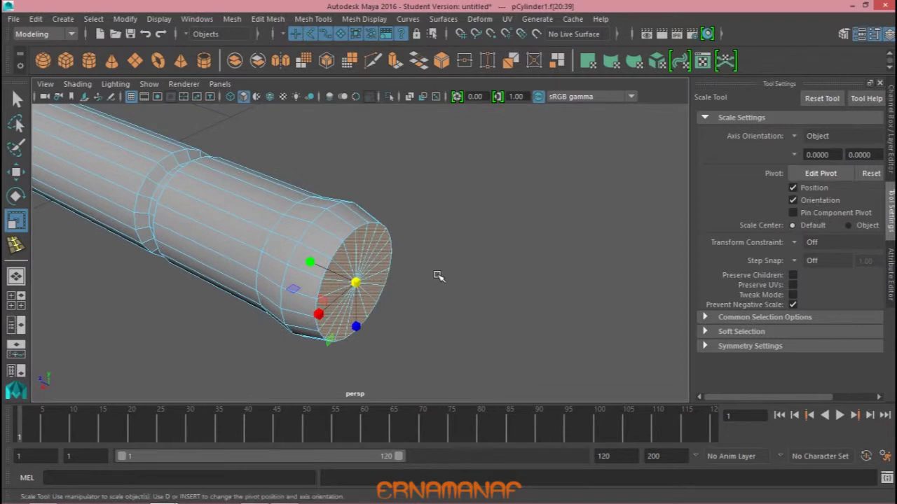
Extrude the end cap faces with a 0.05 offset to inset them
click(395, 60)
text(0)
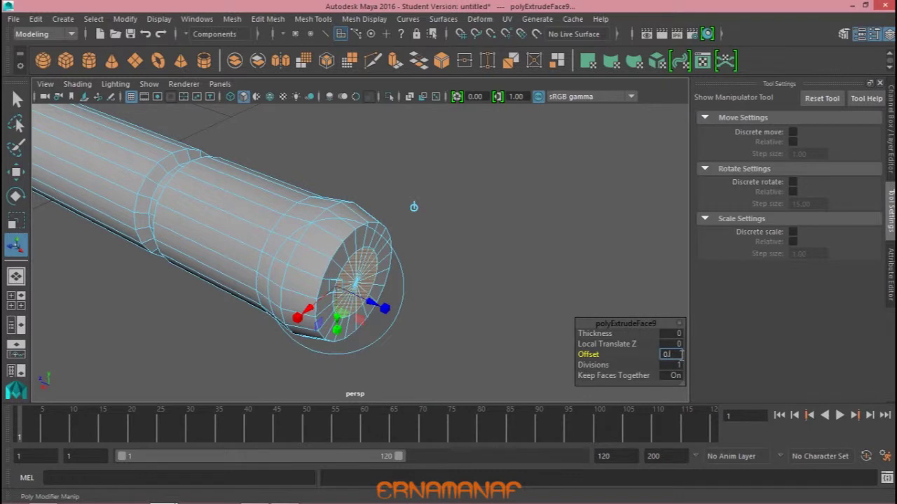
text(3)
key(Return)
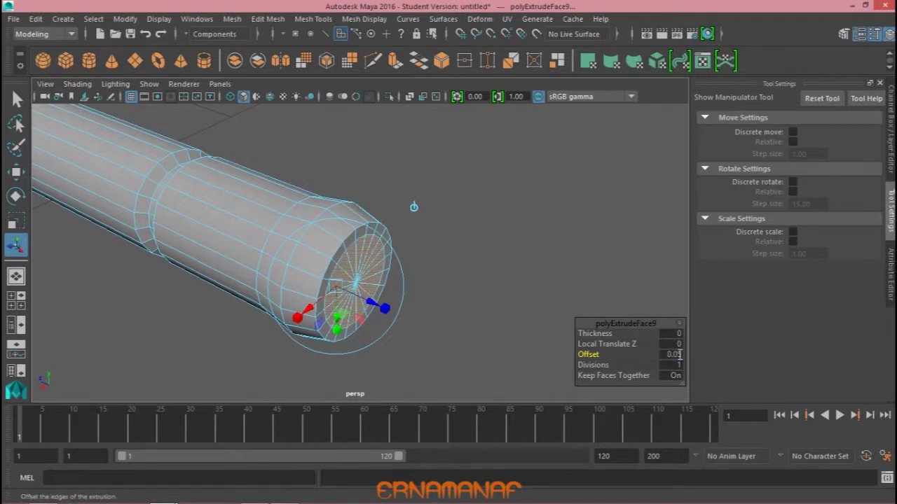
key(Return)
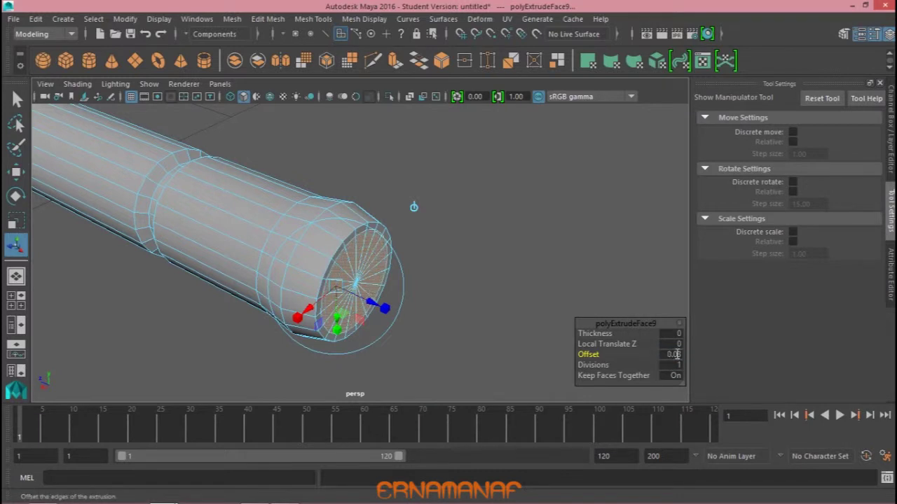
click(498, 322)
Extrude the inner cap faces outward to Local Translate Z 0.0562
click(359, 252)
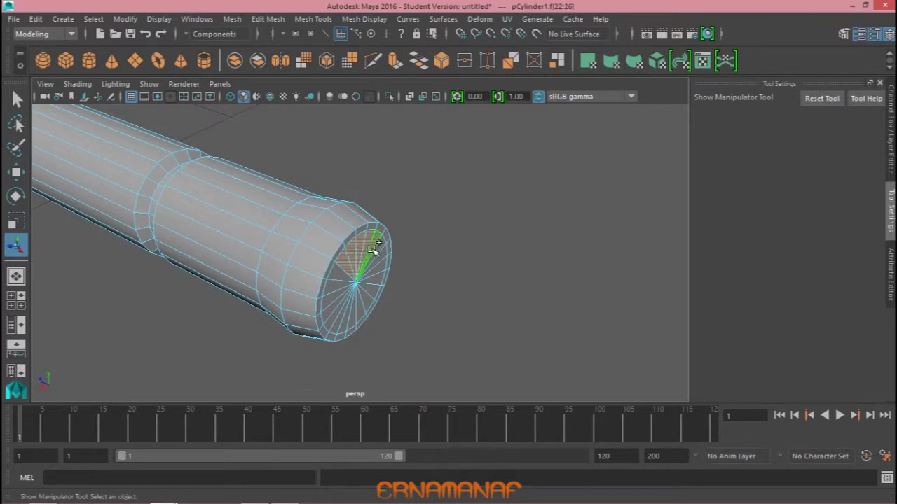
shift+drag(368, 296, 339, 313)
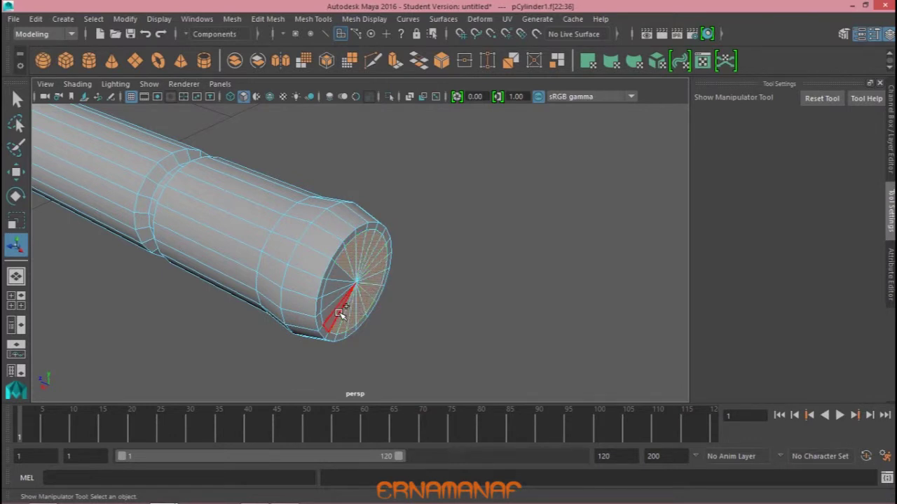
click(395, 60)
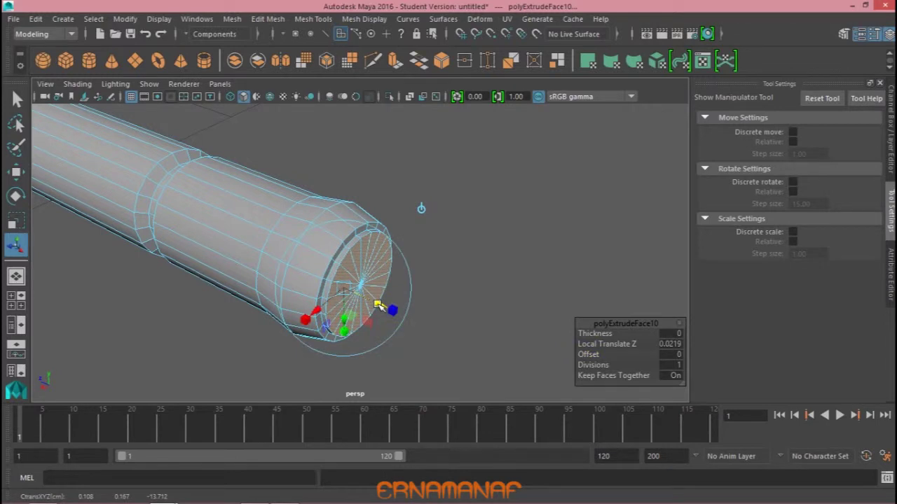
drag(378, 306, 467, 299)
key(space)
scroll(310, 190, up, 5)
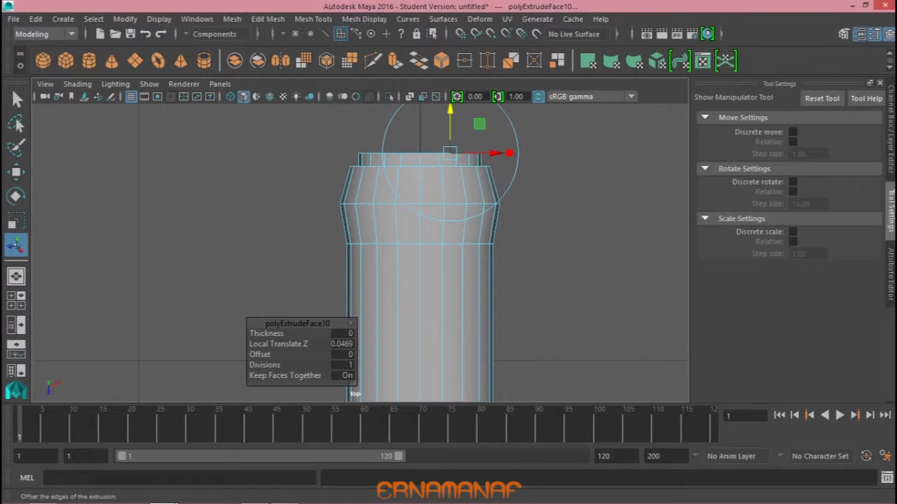
drag(419, 145, 419, 144)
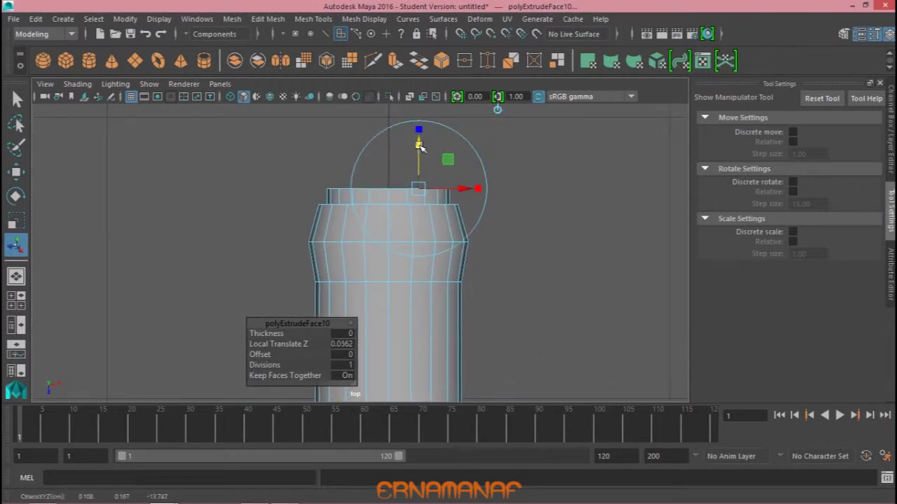
Scale the raised cap up slightly and reselect a wedge of its faces
key(e)
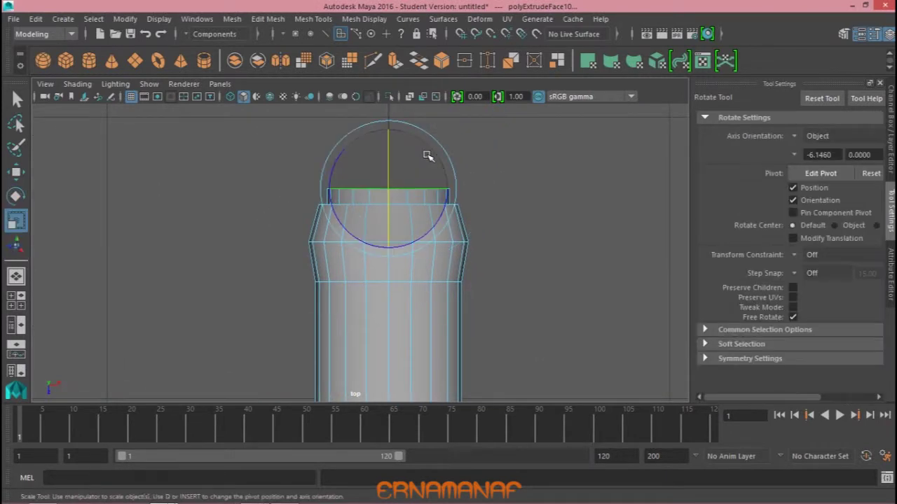
key(r)
drag(388, 189, 391, 189)
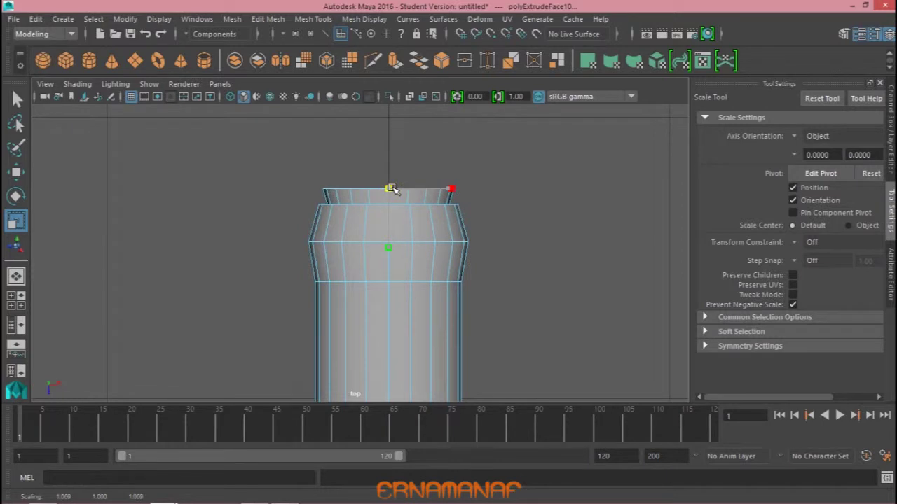
alt+drag(515, 188, 520, 190)
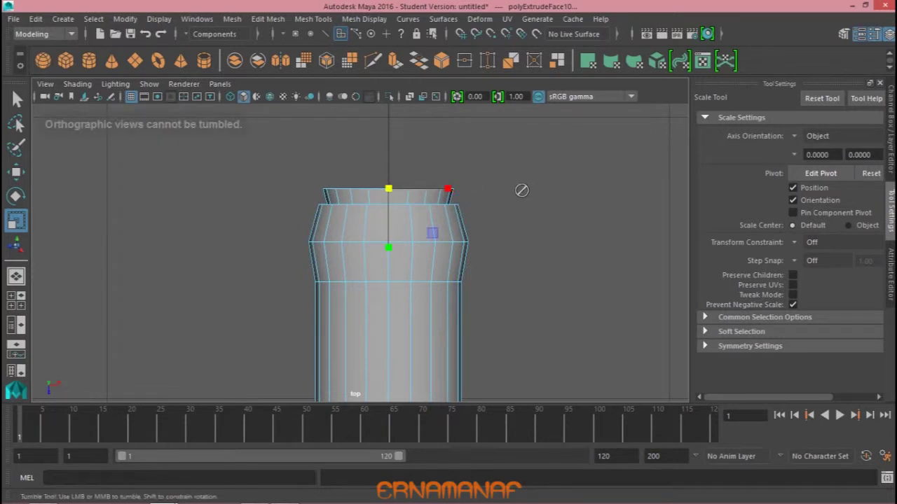
key(space)
key(space)
alt+drag(566, 236, 546, 240)
mouse_move(300, 226)
mouse_down()
mouse_move(320, 203)
mouse_move(343, 202)
mouse_move(358, 229)
mouse_move(326, 284)
mouse_move(301, 266)
mouse_move(309, 255)
mouse_up()
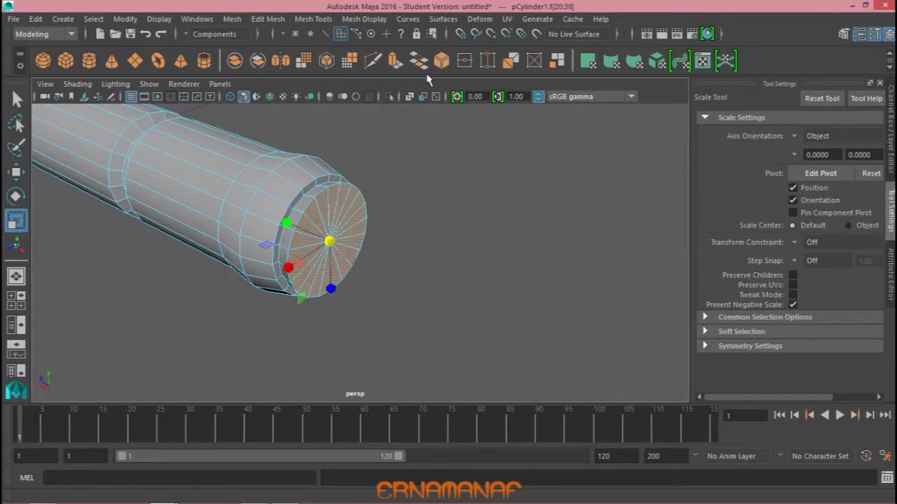
Extrude the whole end cap again and pull it back slightly to 0.108
key(ctrl+e)
text(0.02)
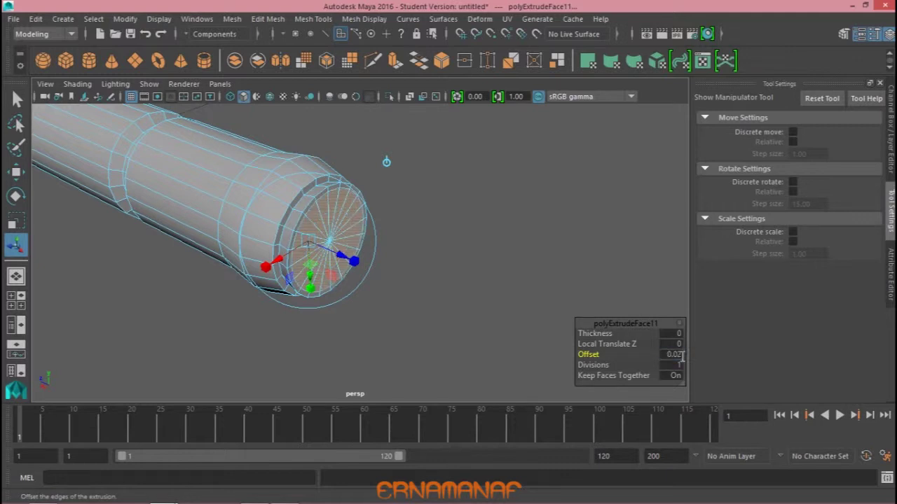
click(439, 250)
mouse_move(329, 211)
mouse_down()
mouse_move(344, 203)
mouse_move(355, 212)
mouse_move(354, 243)
mouse_up()
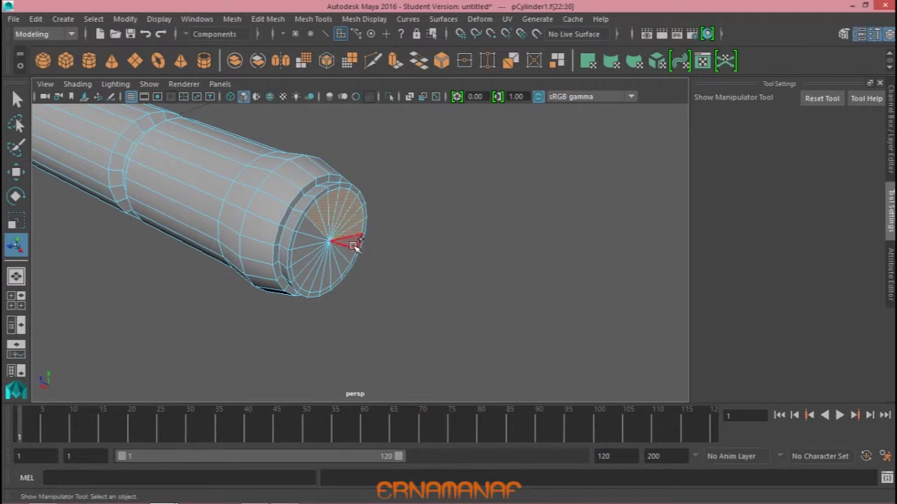
mouse_move(302, 265)
mouse_down()
mouse_move(300, 256)
mouse_move(340, 240)
mouse_move(371, 264)
mouse_up()
key(ctrl+e)
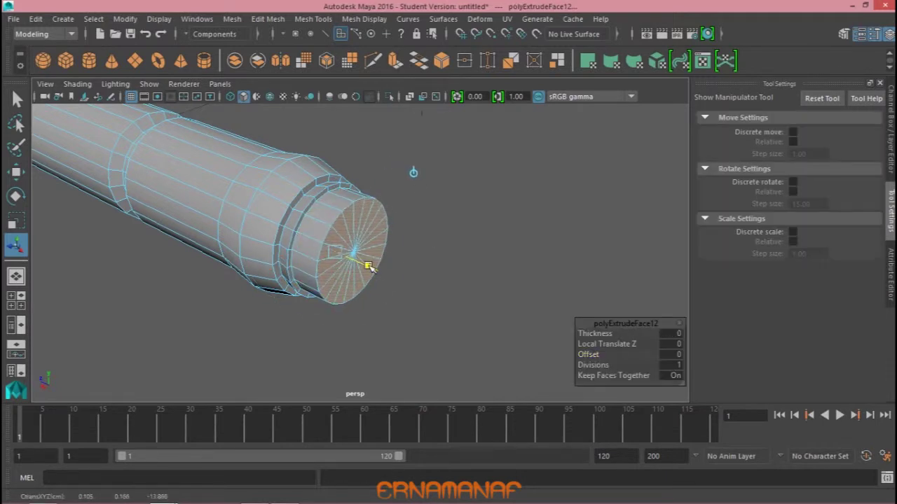
key(space)
key(space)
drag(417, 112, 418, 118)
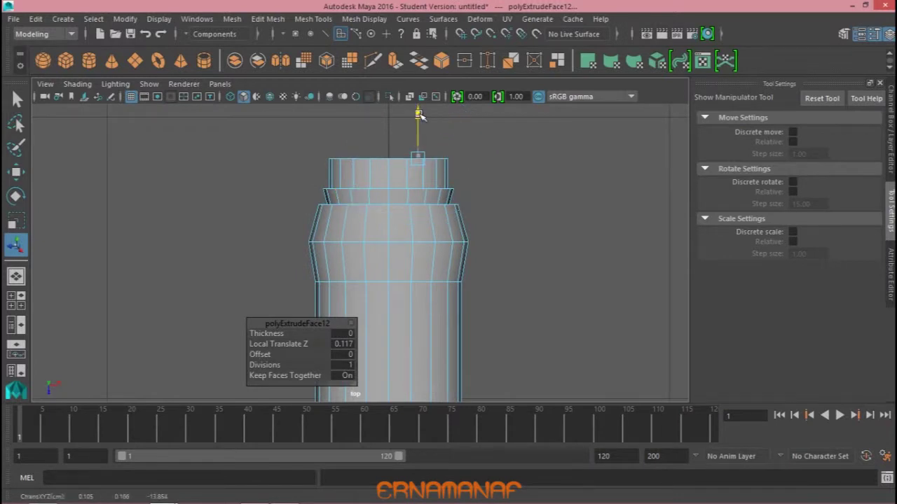
key(r)
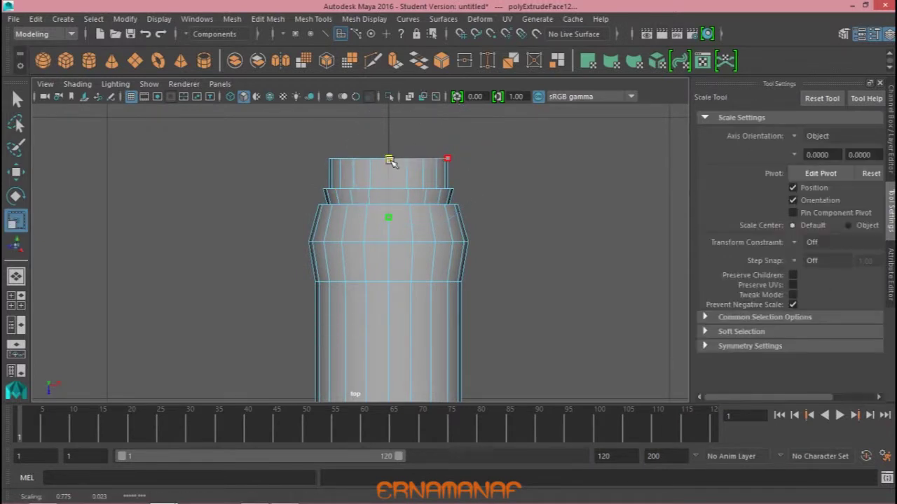
key(ctrl+z)
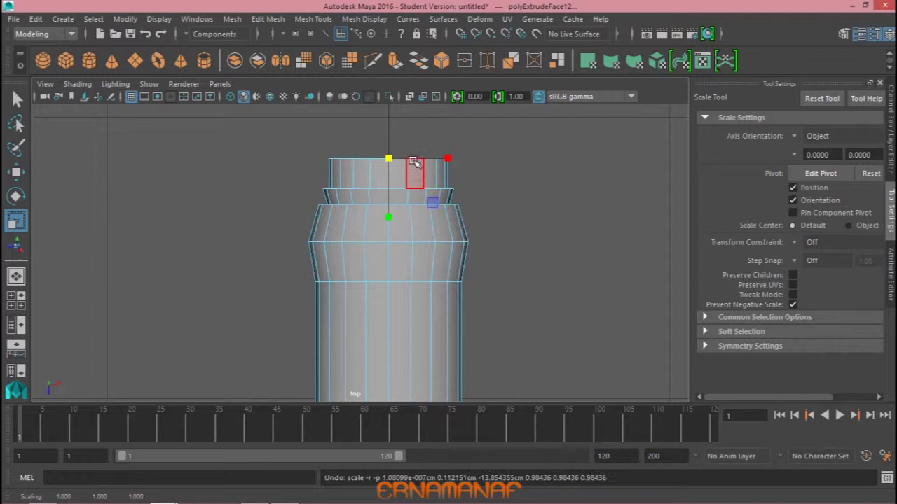
click(482, 162)
key(space)
key(space)
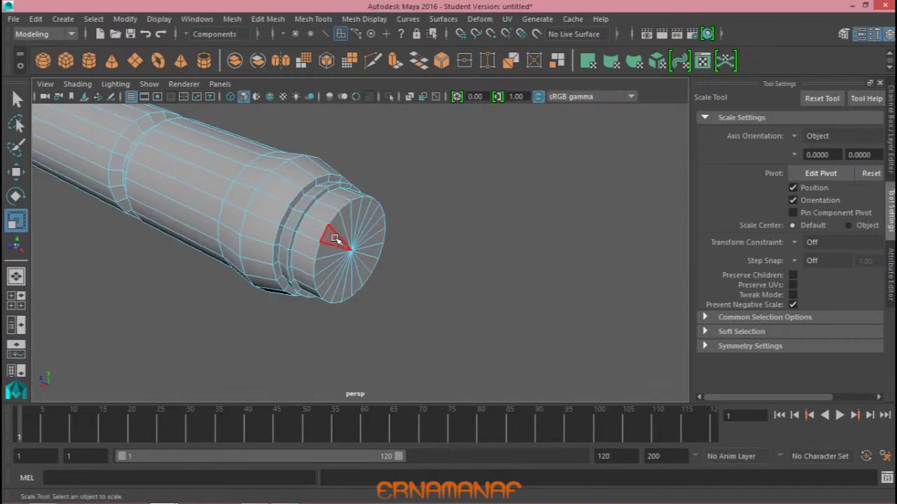
Extrude the cap fan once more, pushing it out to Local Translate Z 0.0244
click(347, 224)
shift+drag(346, 224, 354, 274)
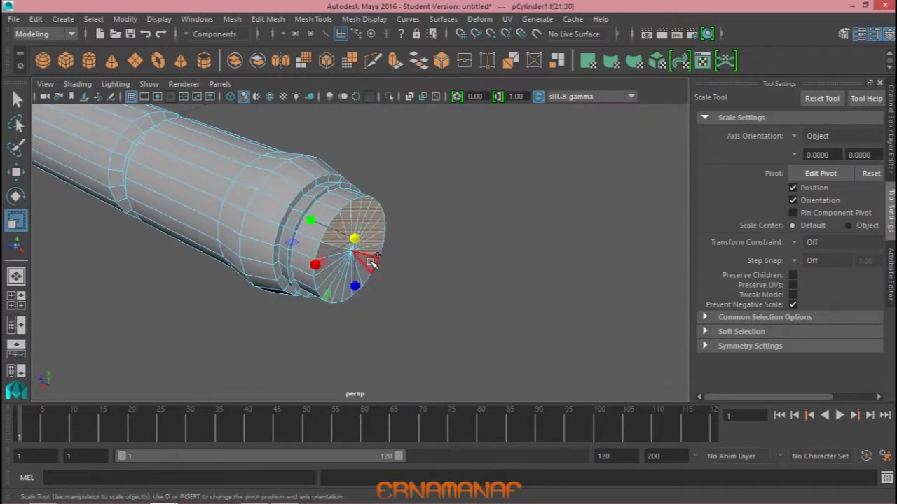
key(ctrl+e)
drag(365, 267, 371, 262)
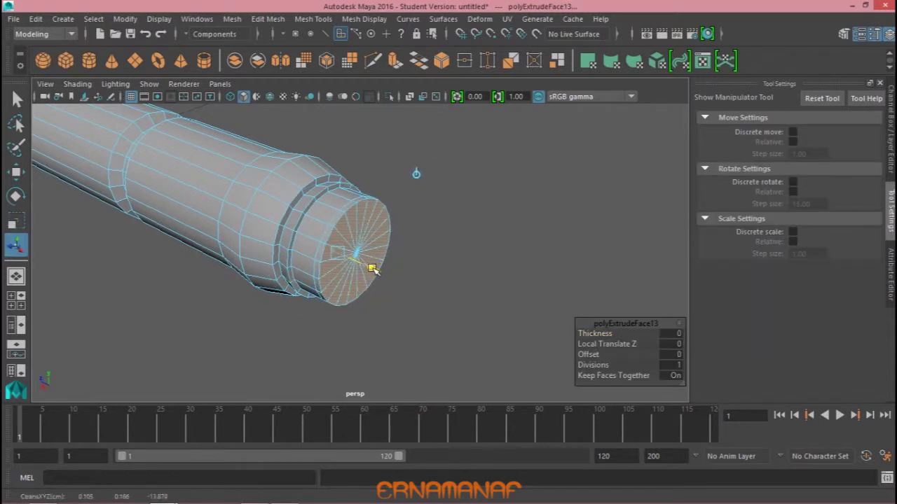
key(space)
key(space)
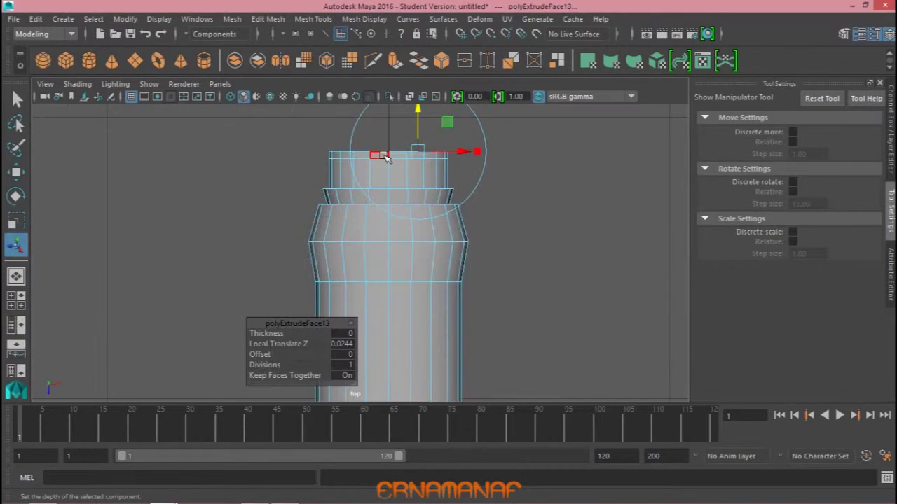
key(r)
click(497, 170)
key(space)
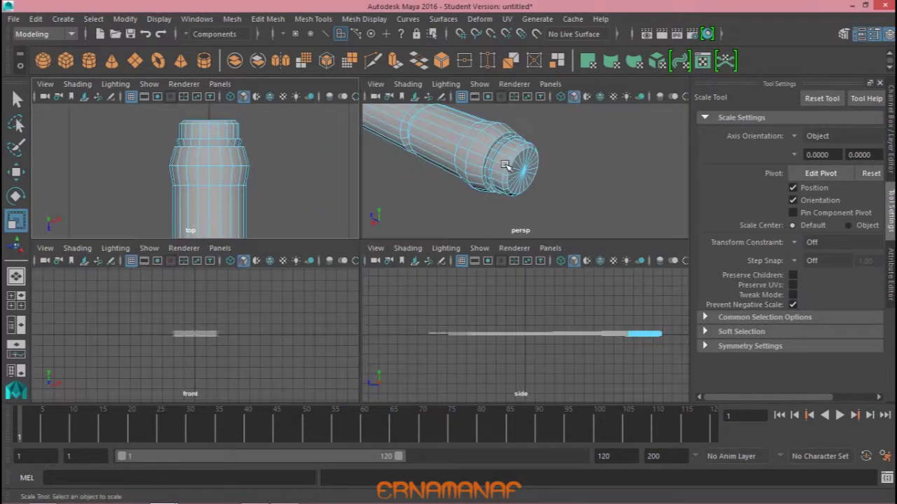
key(space)
mouse_move(544, 194)
alt+mouse_down()
mouse_move(563, 204)
mouse_move(534, 208)
mouse_move(540, 202)
mouse_move(442, 250)
alt+mouse_up()
click(442, 250)
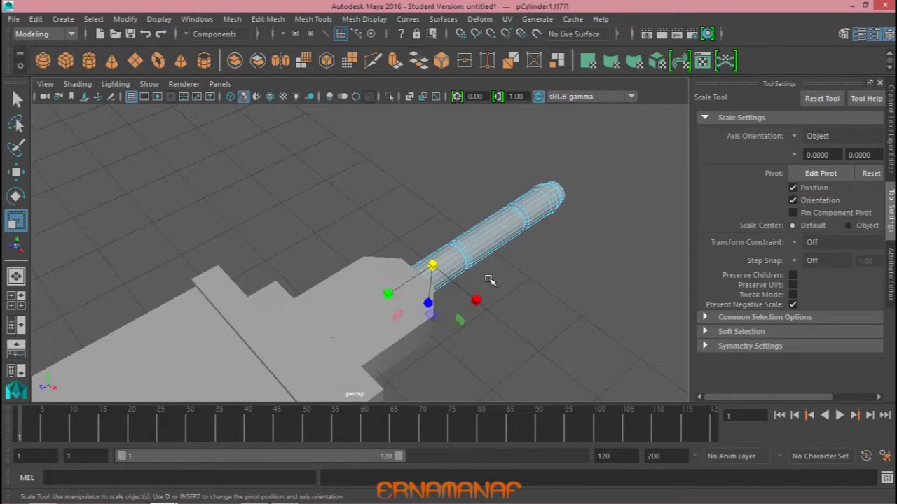
right_drag(495, 168, 532, 112)
mouse_move(400, 319)
alt+mouse_down()
mouse_move(491, 304)
mouse_move(523, 310)
mouse_move(592, 262)
mouse_move(476, 244)
mouse_move(508, 250)
alt+mouse_up()
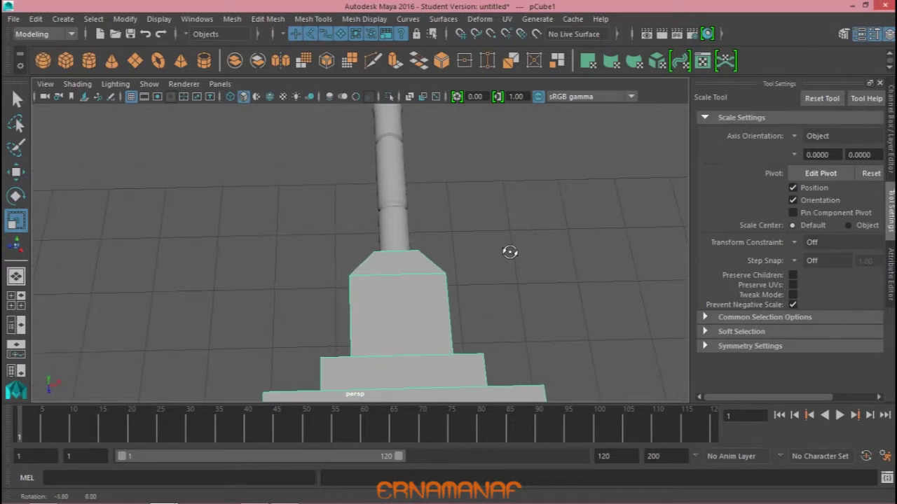
click(364, 19)
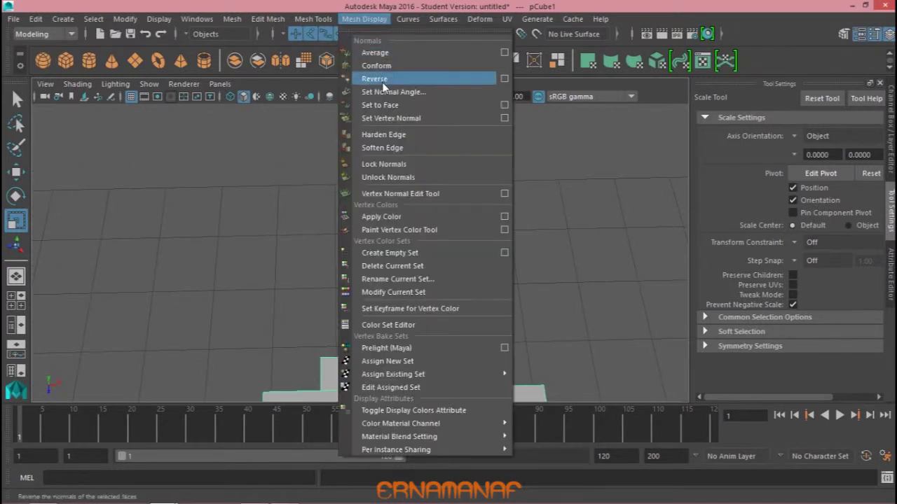
click(358, 119)
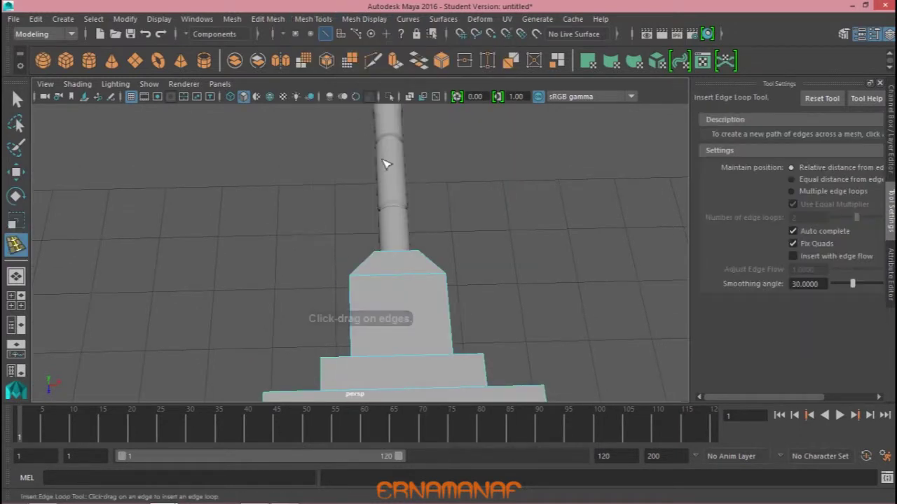
click(376, 257)
key(ctrl+z)
key(ctrl+z)
click(379, 281)
right_drag(421, 129, 476, 116)
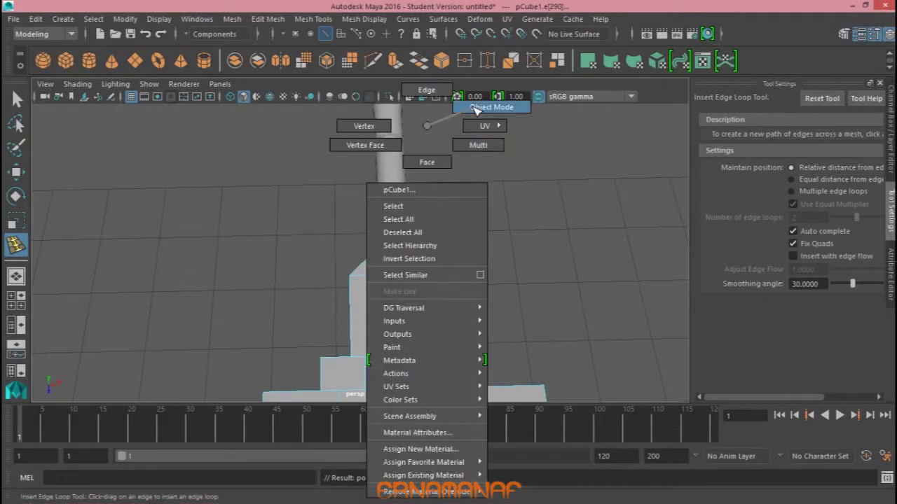
alt+drag(500, 215, 388, 268)
right_drag(347, 172, 336, 151)
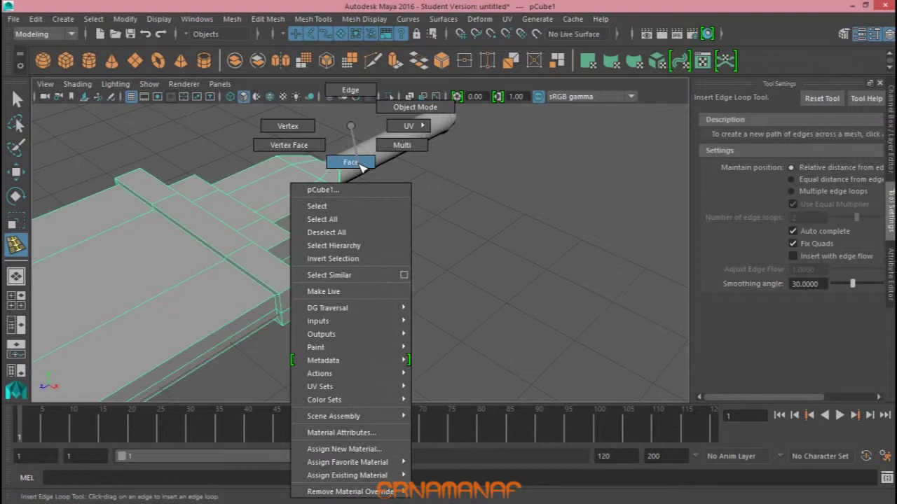
key(ctrl+z)
key(q)
mouse_move(226, 206)
mouse_down()
mouse_move(310, 175)
mouse_move(214, 190)
mouse_up()
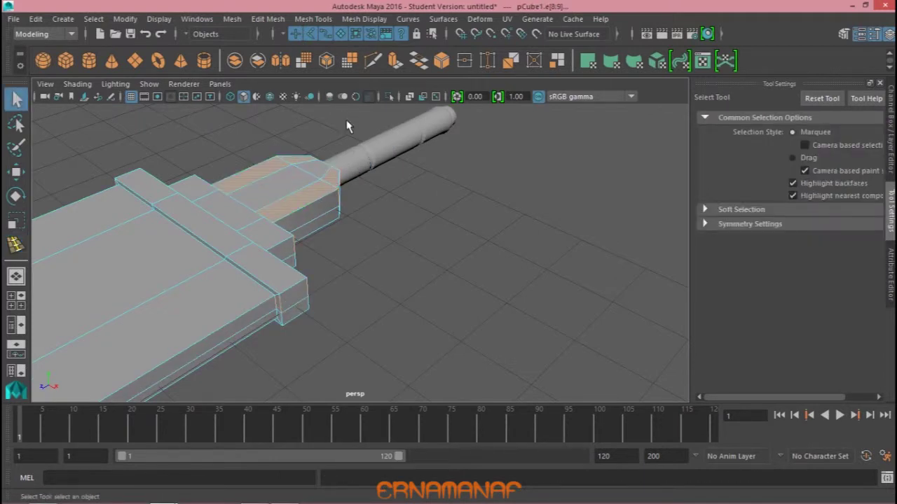
Extract the face where the handle meets the guard and stretch it along one axis
click(312, 166)
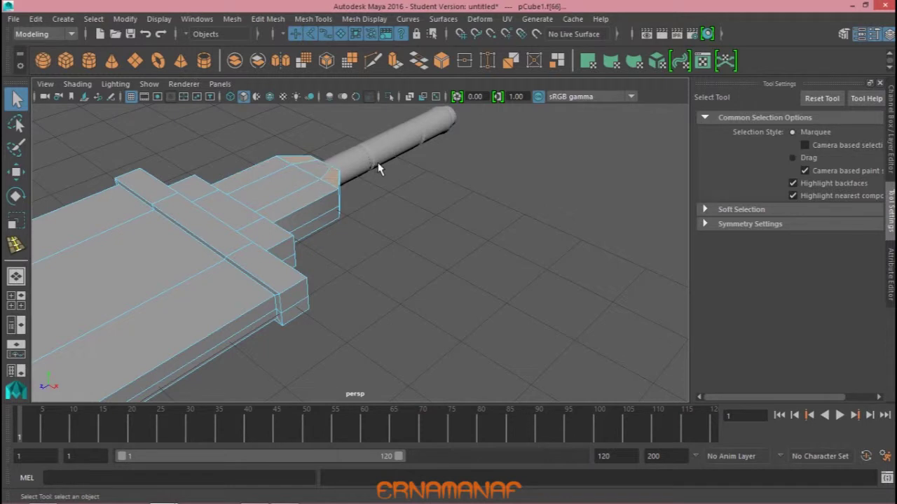
click(268, 19)
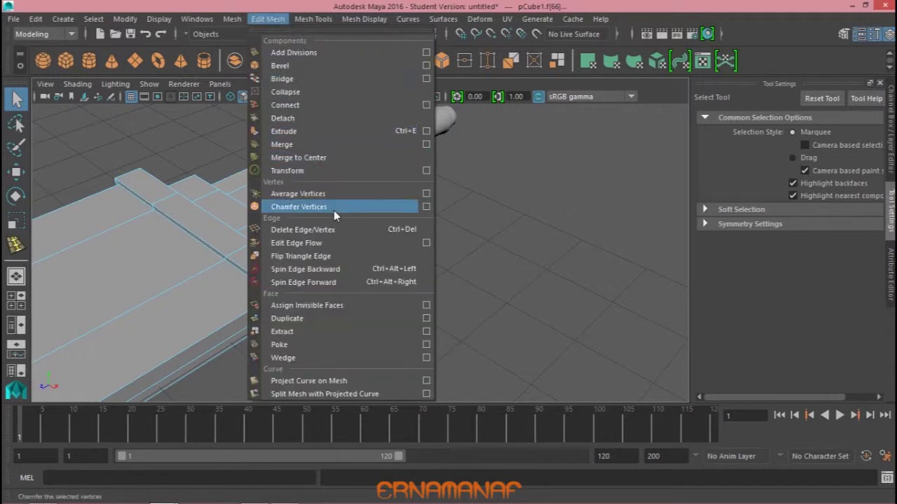
click(341, 333)
click(336, 186)
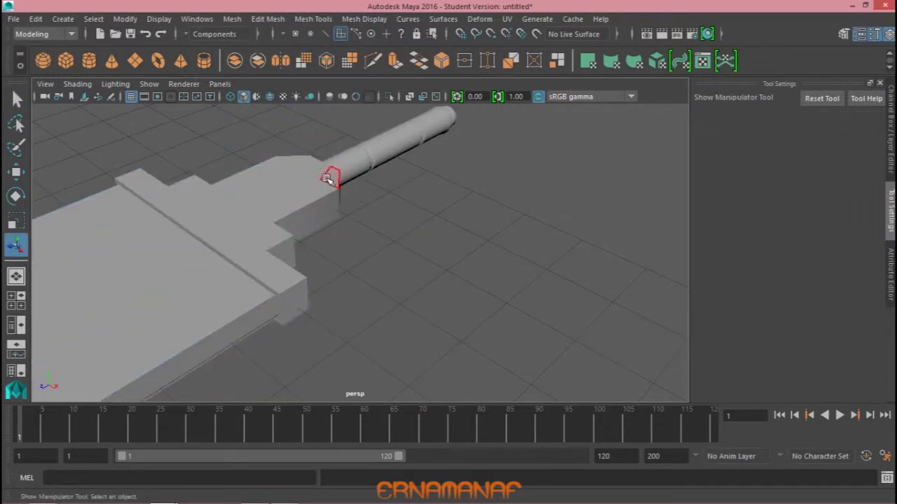
click(340, 179)
key(r)
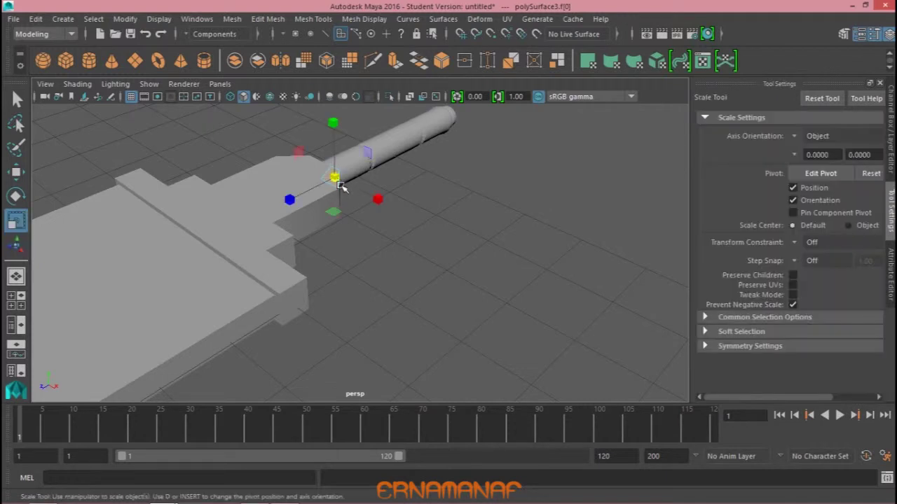
drag(340, 182, 280, 201)
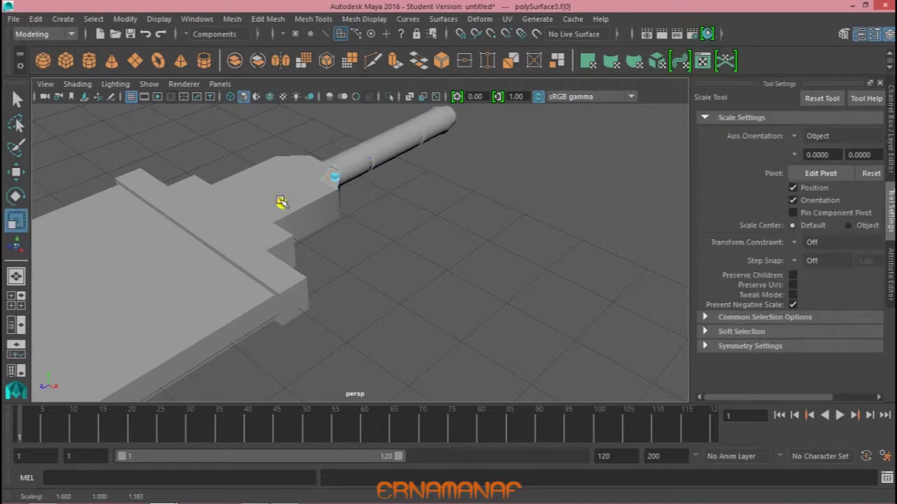
Extrude the extracted face twice, flattening and stretching it into shape
alt+drag(392, 224, 403, 266)
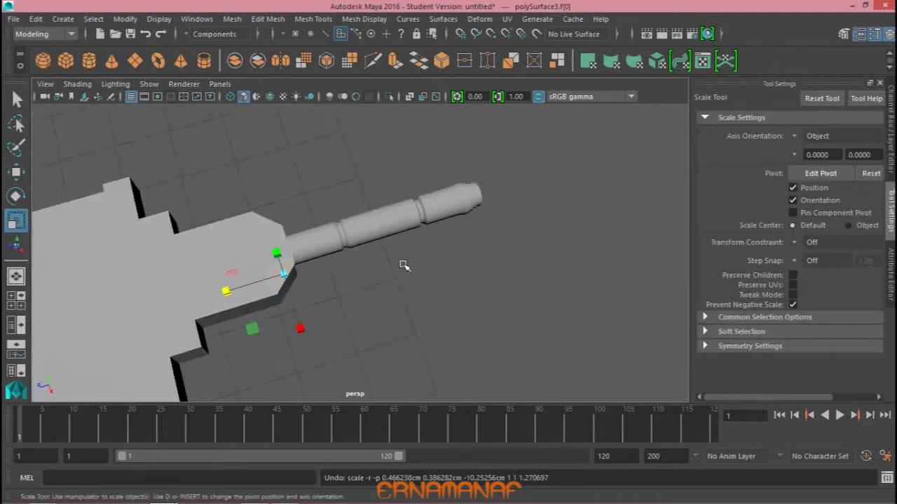
click(394, 60)
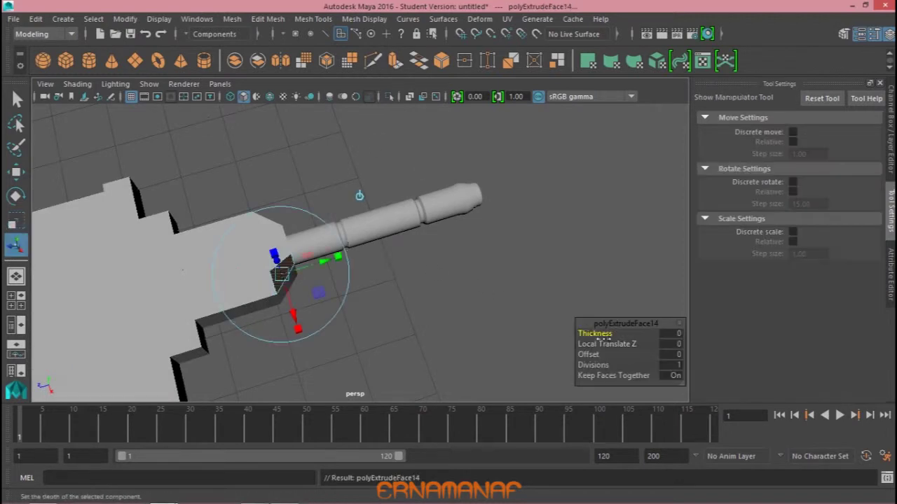
key(r)
mouse_move(215, 294)
mouse_down()
mouse_move(420, 299)
mouse_move(410, 259)
mouse_up()
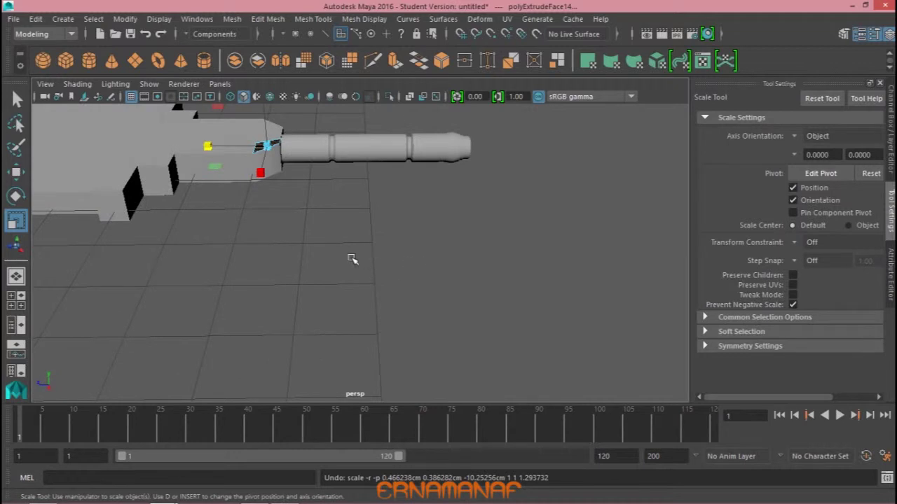
alt+drag(352, 259, 364, 308)
click(394, 60)
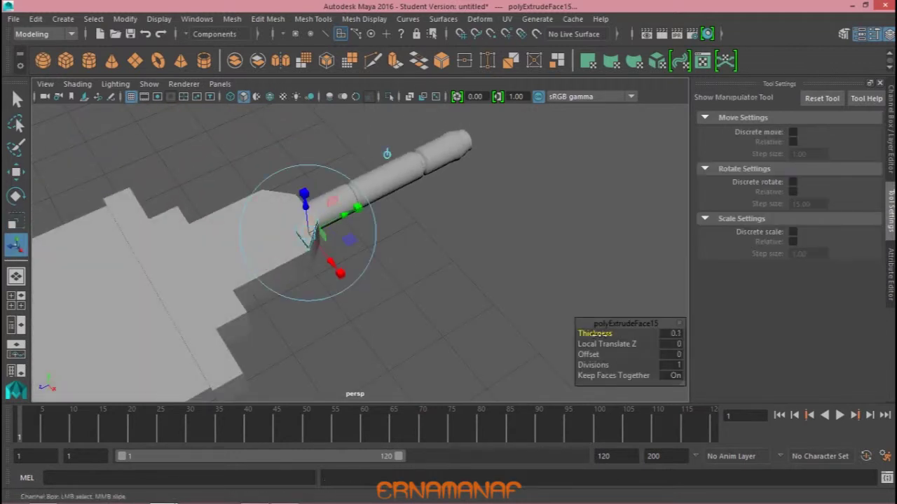
mouse_move(555, 324)
alt+mouse_down()
mouse_move(488, 285)
mouse_move(491, 259)
alt+mouse_up()
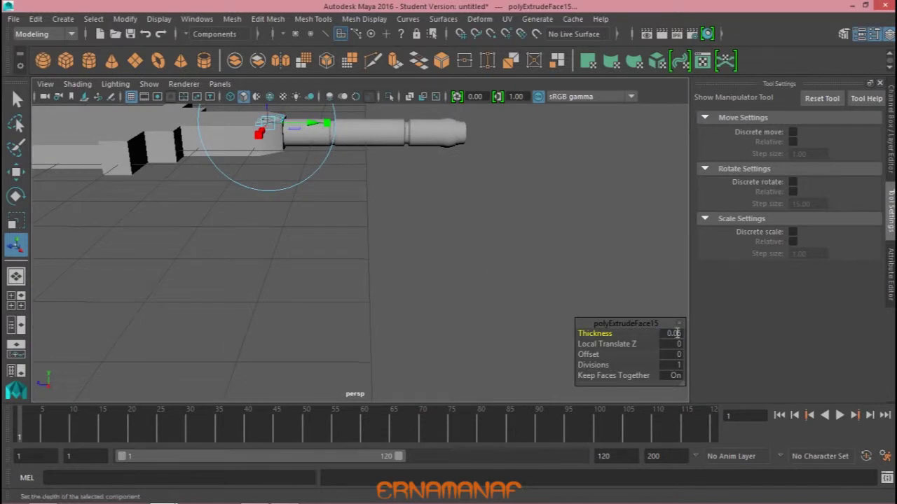
alt+drag(260, 170, 337, 125)
mouse_move(316, 205)
mouse_down()
mouse_move(346, 248)
mouse_move(306, 273)
mouse_move(262, 252)
mouse_up()
click(305, 272)
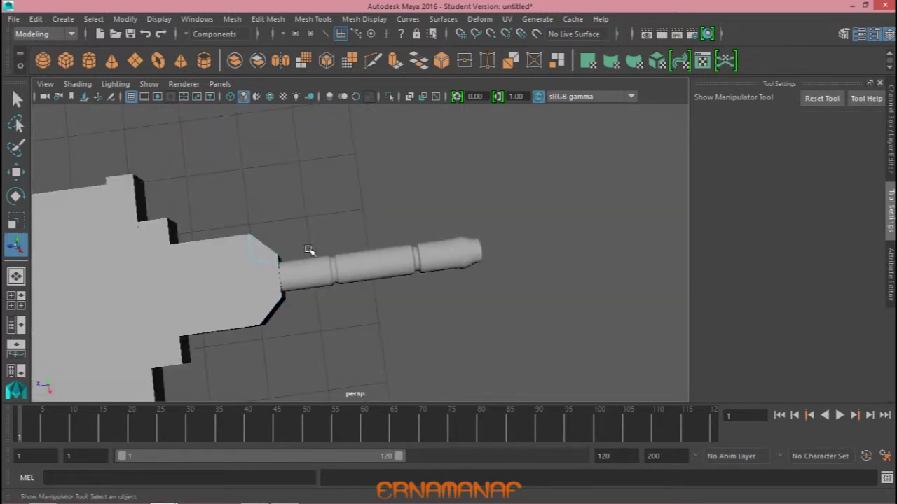
Extrude the face beside the handle with thickness 0.05 and select its two tip vertices
click(394, 65)
click(260, 249)
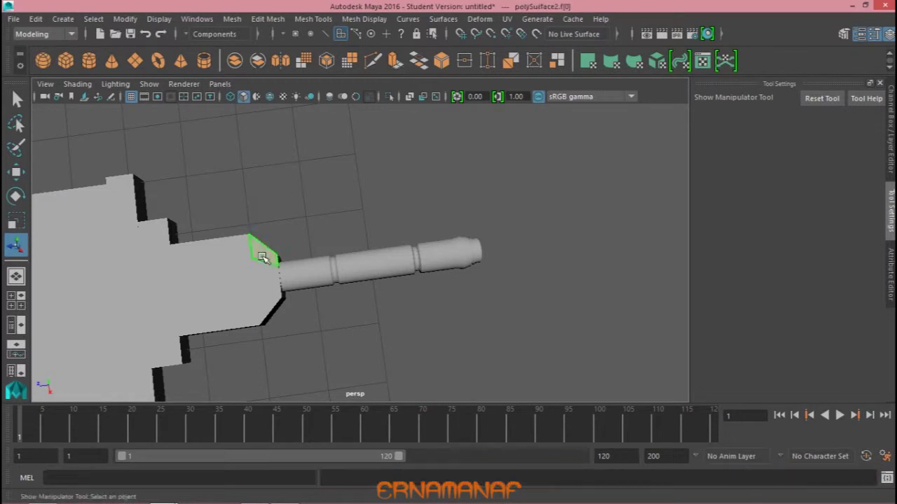
click(395, 64)
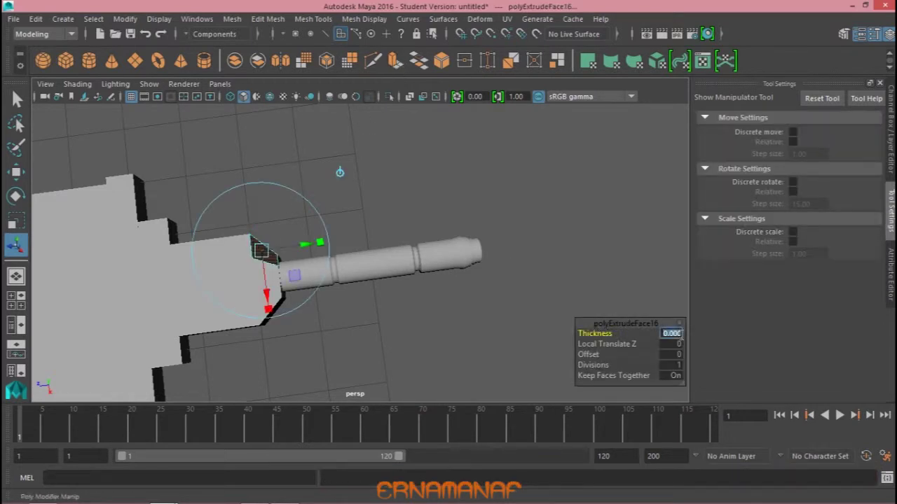
text(5)
key(Return)
alt+drag(526, 279, 405, 259)
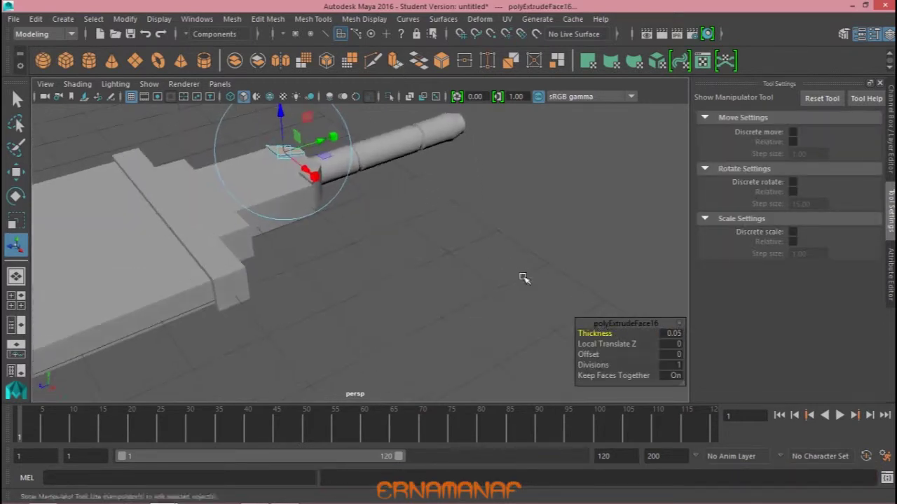
right_drag(337, 151, 301, 126)
drag(344, 214, 371, 239)
Pinch the first prong's tip vertices closer together in the top view
key(w)
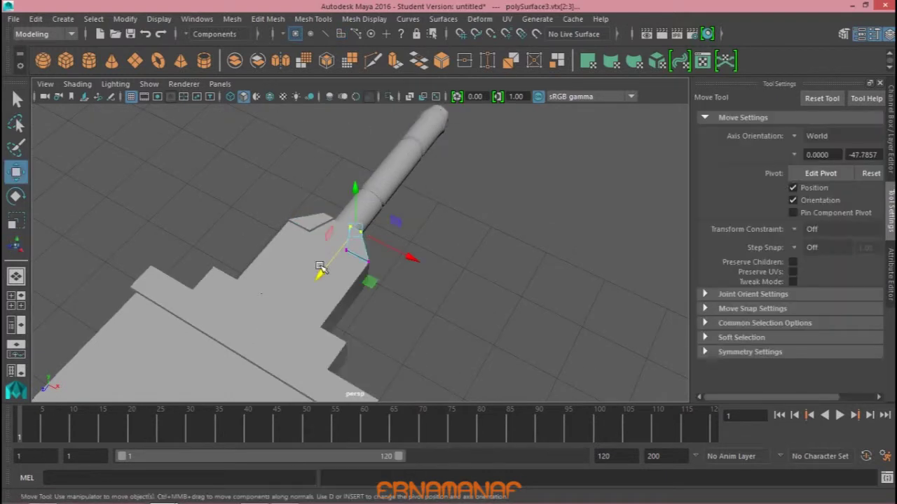
mouse_move(320, 273)
alt+mouse_down()
mouse_move(394, 283)
mouse_move(288, 259)
mouse_move(456, 313)
alt+mouse_up()
drag(227, 201, 226, 140)
scroll(430, 265, up, 4)
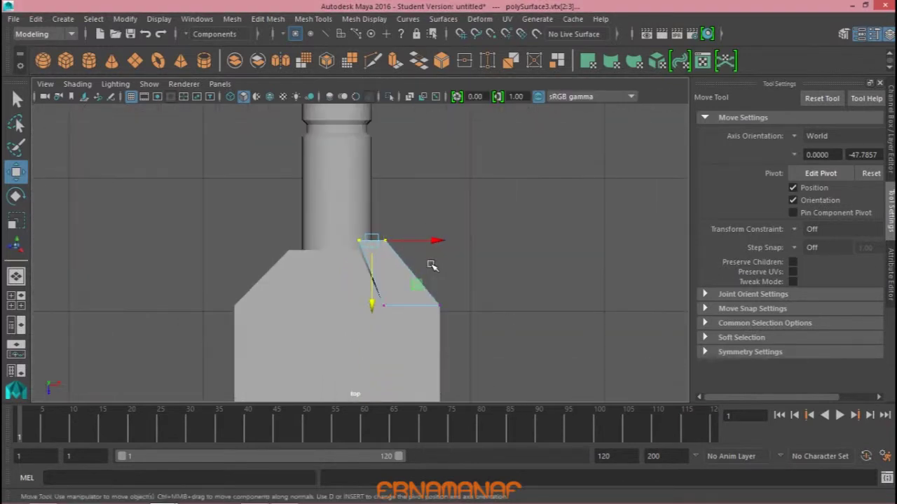
scroll(431, 265, up, 1)
mouse_move(441, 266)
alt+mouse_down()
mouse_move(379, 252)
mouse_move(373, 238)
mouse_move(480, 274)
alt+mouse_up()
key(r)
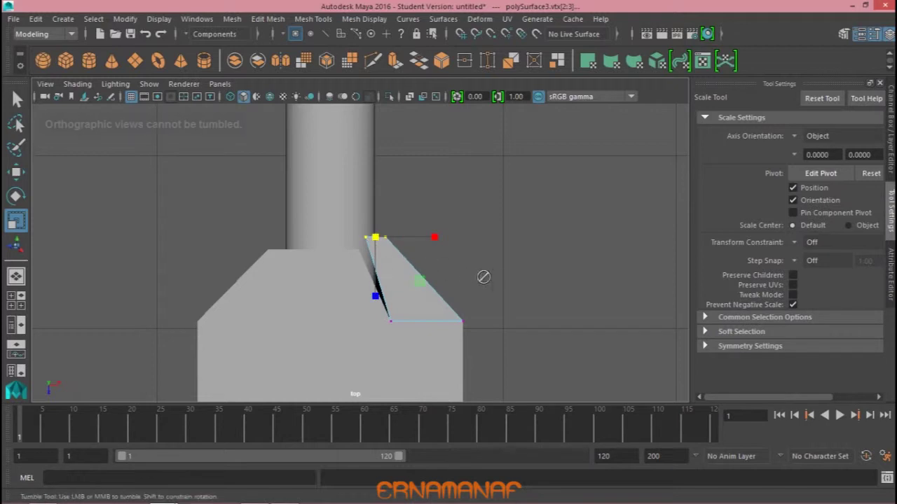
click(268, 293)
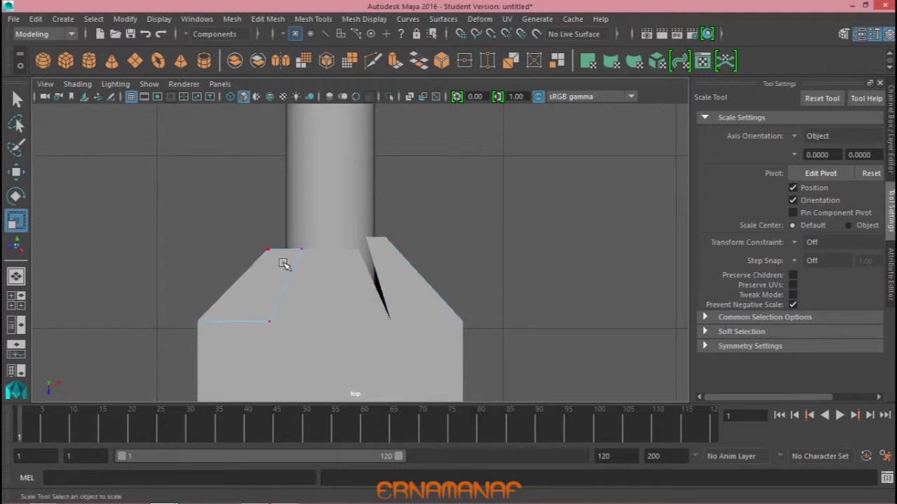
Raise the other prong's two top vertices toward the handle and pinch them together
drag(283, 264, 294, 290)
key(3)
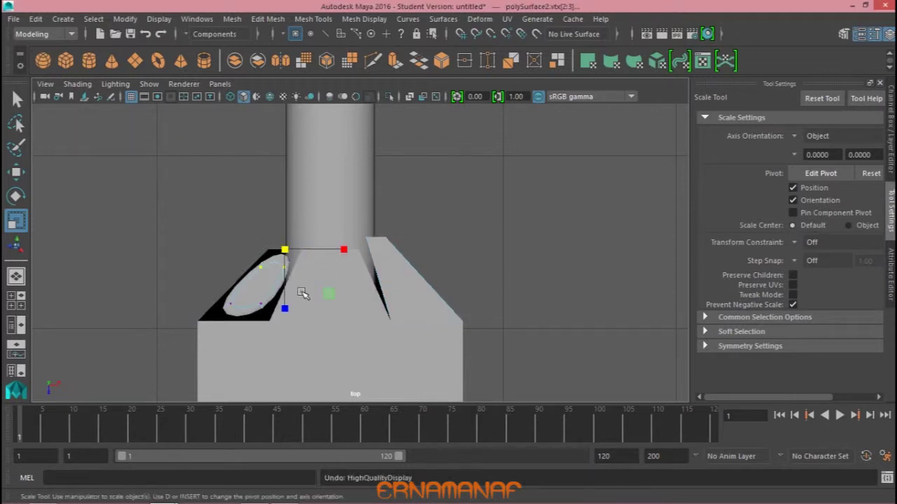
key(1)
key(w)
drag(288, 310, 291, 301)
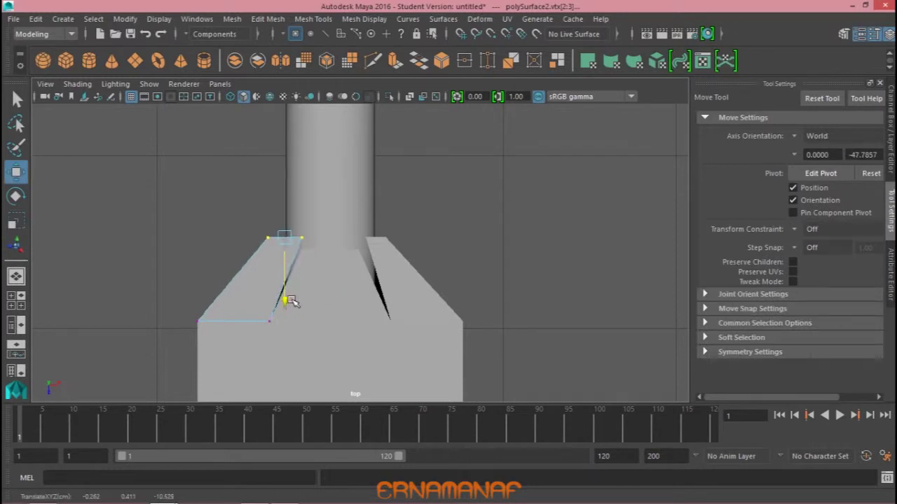
key(r)
drag(280, 237, 280, 238)
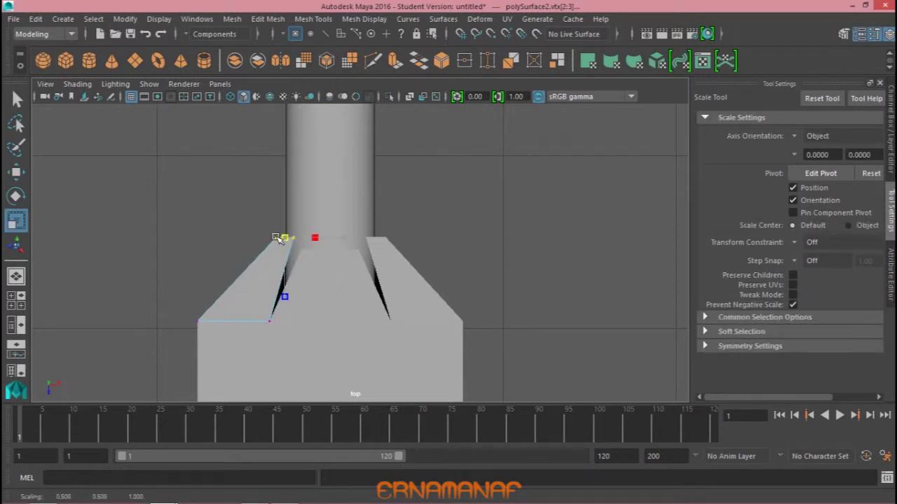
Orbit around the handle and guard to check the tapered prongs
key(space)
key(space)
mouse_move(452, 332)
alt+mouse_down()
mouse_move(296, 266)
mouse_move(269, 328)
mouse_move(414, 292)
alt+mouse_up()
right_drag(340, 183, 460, 108)
mouse_move(455, 119)
alt+mouse_down()
mouse_move(447, 293)
mouse_move(594, 274)
mouse_move(525, 257)
mouse_move(424, 379)
mouse_move(485, 388)
mouse_move(458, 391)
alt+mouse_up()
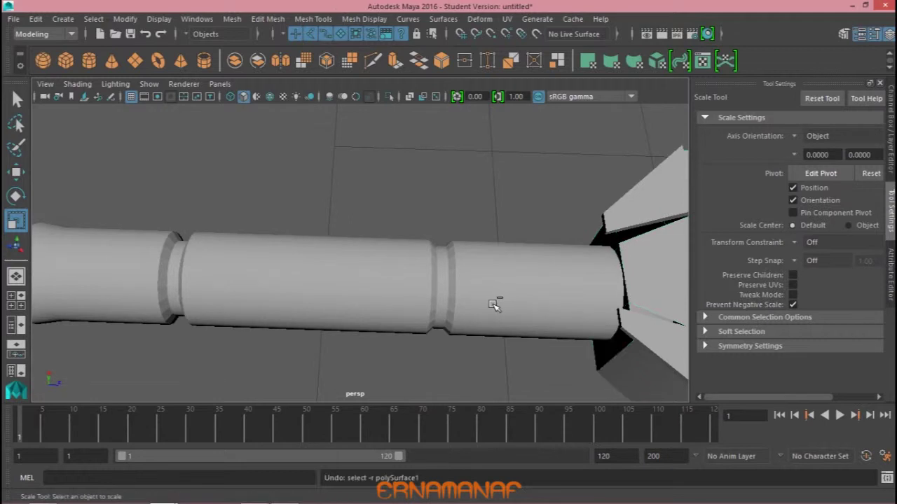
Undo the previous vertex moves and select the prong's top-right vertices in side view
key(ctrl+z)
key(ctrl+z)
key(ctrl+z)
key(space)
key(space)
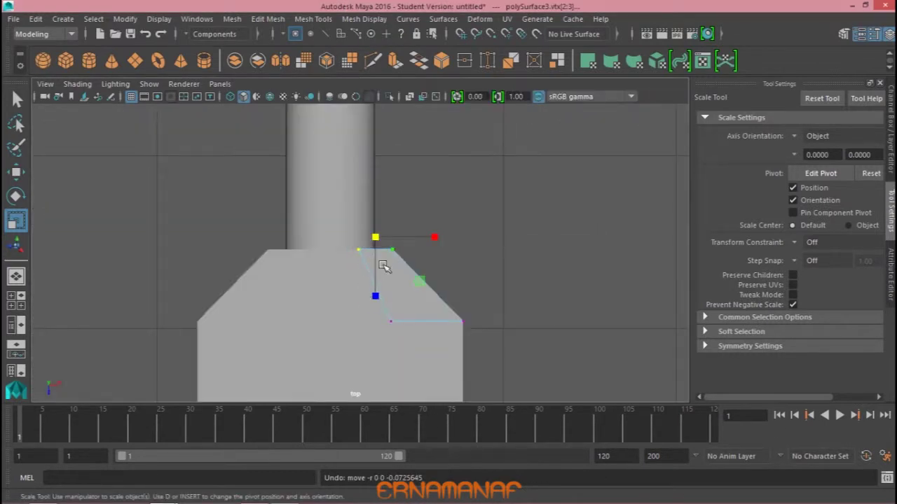
click(389, 254)
Push the prong's top-right vertices right and pinch them inward along X
key(space)
key(space)
alt+right_drag(53, 328, 240, 346)
alt+middle_drag(296, 337, 265, 337)
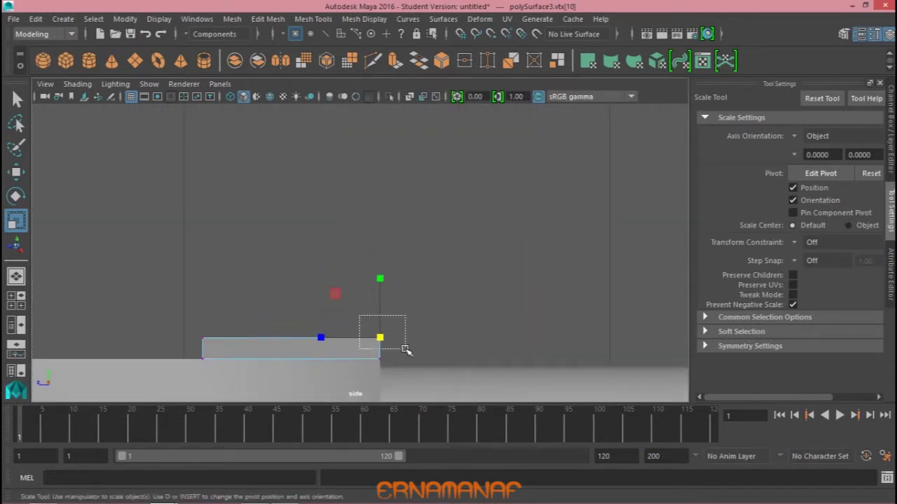
drag(405, 349, 371, 329)
key(w)
drag(314, 336, 336, 338)
key(r)
key(space)
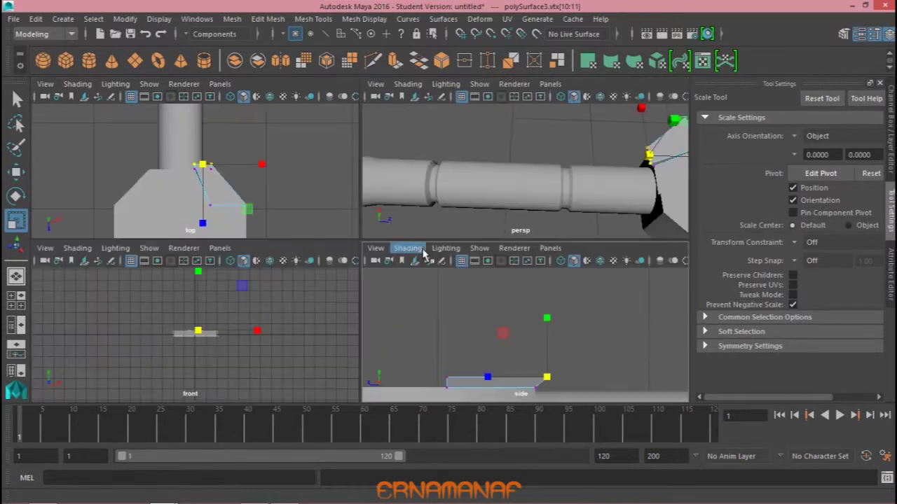
key(space)
middle_drag(376, 241, 365, 240)
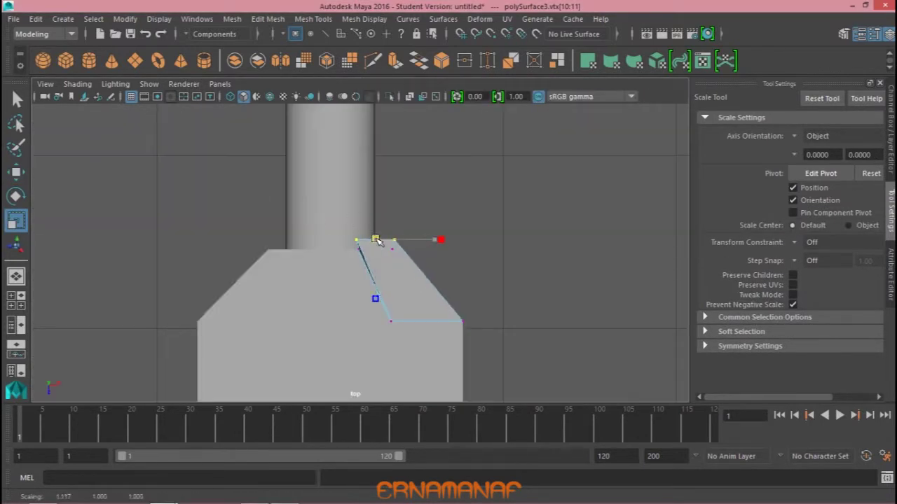
Slide the prong's corner vertex at the guard left along X against the grip
click(274, 271)
key(space)
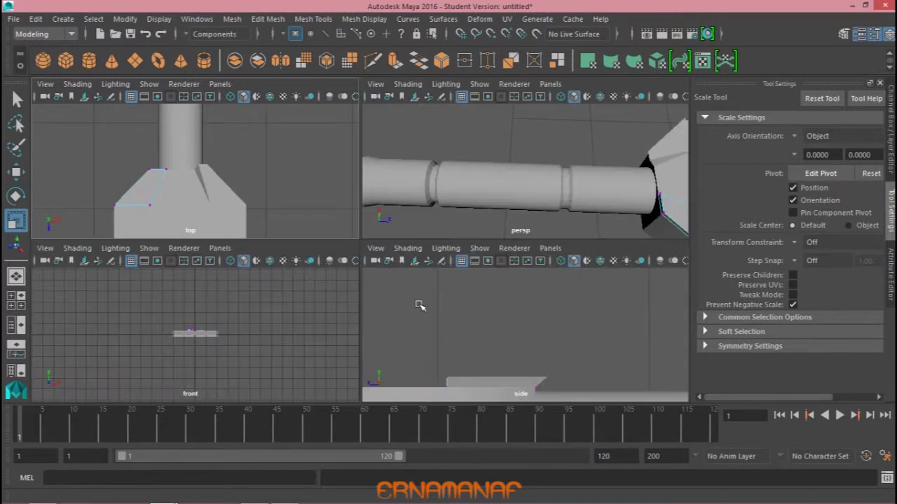
key(space)
alt+drag(231, 310, 266, 297)
key(space)
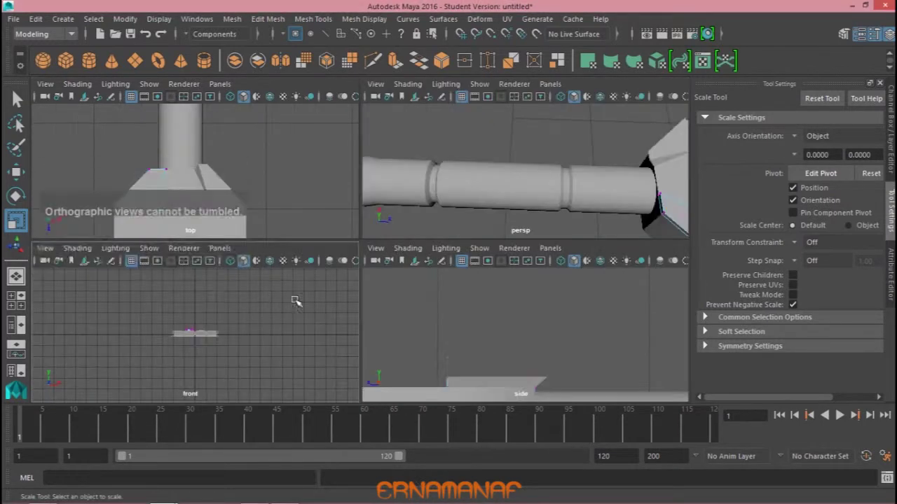
key(space)
key(space)
key(space)
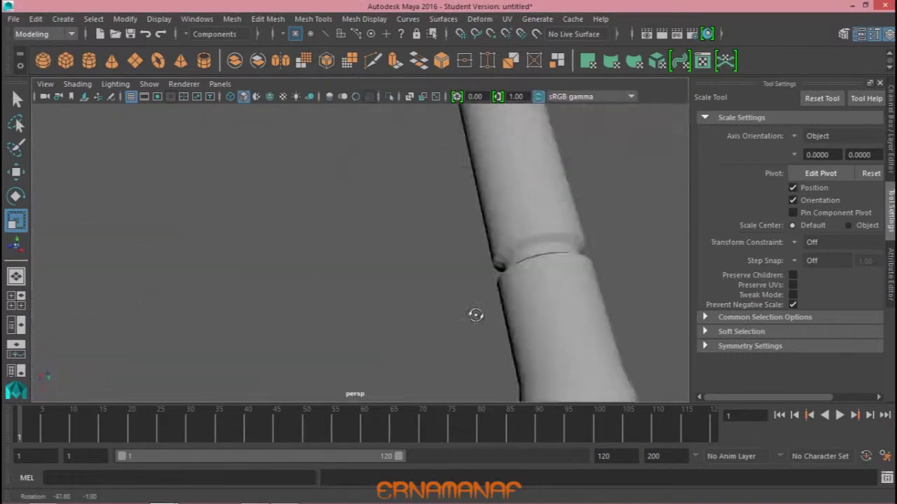
alt+drag(294, 252, 211, 257)
key(f)
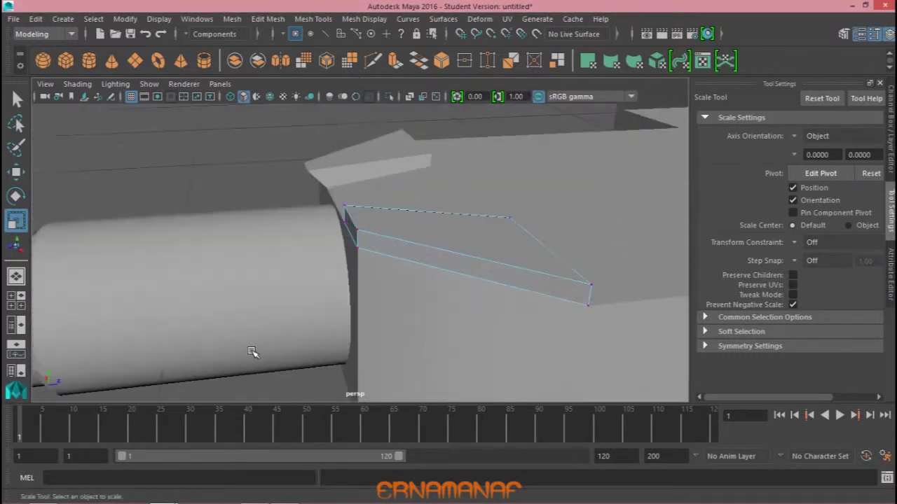
drag(329, 159, 362, 197)
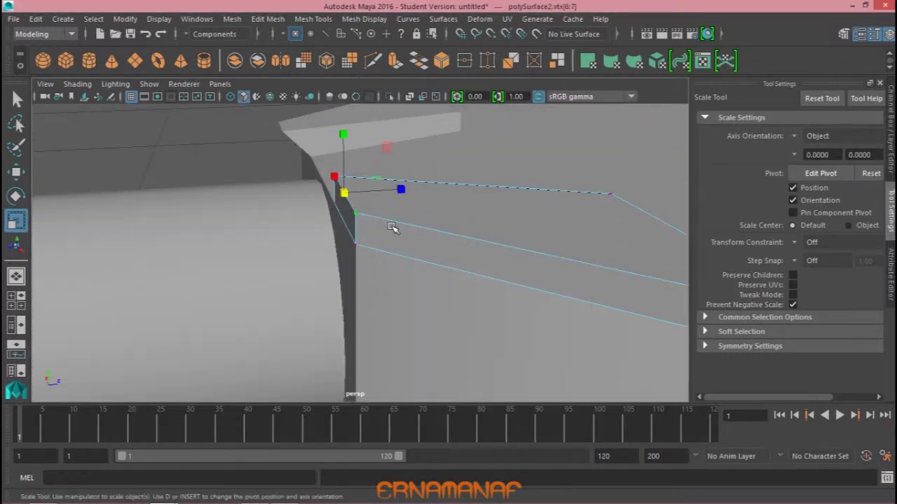
key(w)
mouse_move(417, 189)
mouse_down()
mouse_move(382, 191)
mouse_move(374, 294)
mouse_move(390, 296)
mouse_move(371, 296)
mouse_move(359, 265)
mouse_up()
Return to object mode and select polySurface1 to review the sword
key(space)
key(space)
key(r)
mouse_move(356, 222)
alt+mouse_down()
mouse_move(324, 304)
mouse_move(334, 320)
alt+mouse_up()
right_drag(291, 175, 301, 91)
mouse_move(302, 92)
alt+mouse_down()
mouse_move(318, 281)
mouse_move(128, 285)
mouse_move(280, 274)
alt+mouse_up()
click(280, 274)
mouse_move(334, 271)
alt+mouse_down()
mouse_move(433, 246)
mouse_move(332, 238)
mouse_move(260, 306)
mouse_move(352, 323)
alt+mouse_up()
scroll(352, 323, down, 5)
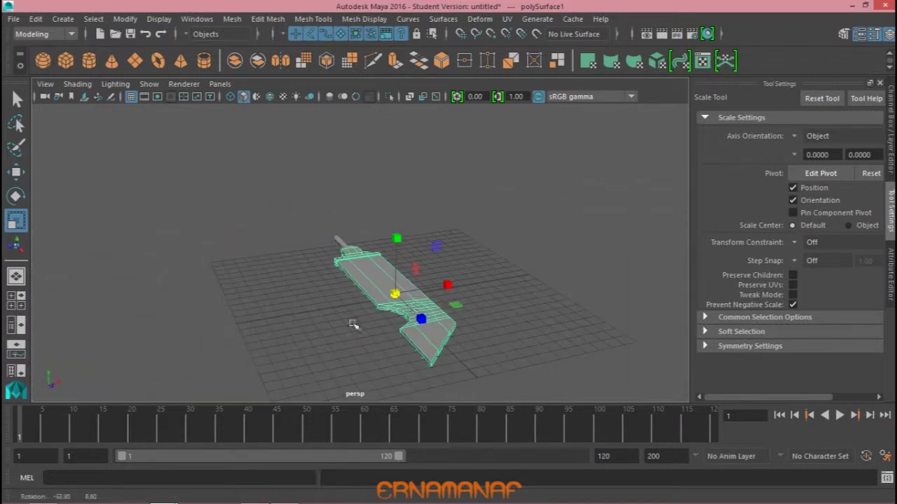
Turn on smooth mesh preview (3) for the sword and orbit closer to the blade
right_drag(412, 126, 429, 228)
key(3)
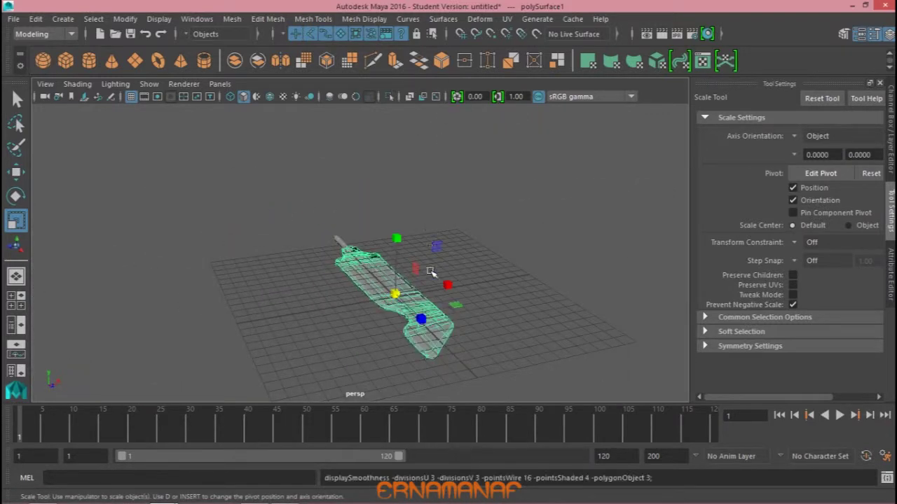
scroll(430, 272, up, 5)
scroll(441, 259, down, 4)
alt+drag(406, 296, 308, 319)
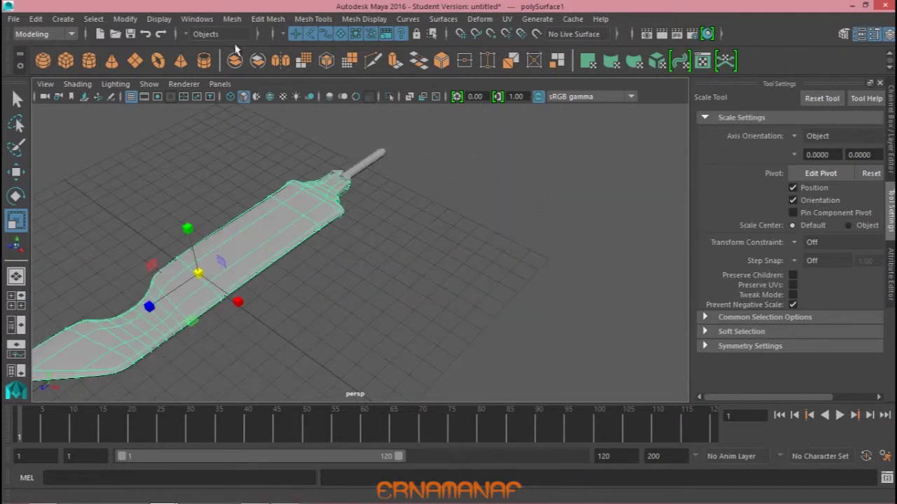
Insert support edge loops near the blade tip and along the blade's long edge
click(313, 19)
click(340, 119)
scroll(353, 238, up, 5)
scroll(535, 196, up, 3)
scroll(640, 221, up, 3)
mouse_move(640, 220)
alt+mouse_down()
mouse_move(95, 269)
mouse_move(640, 224)
alt+mouse_up()
click(82, 272)
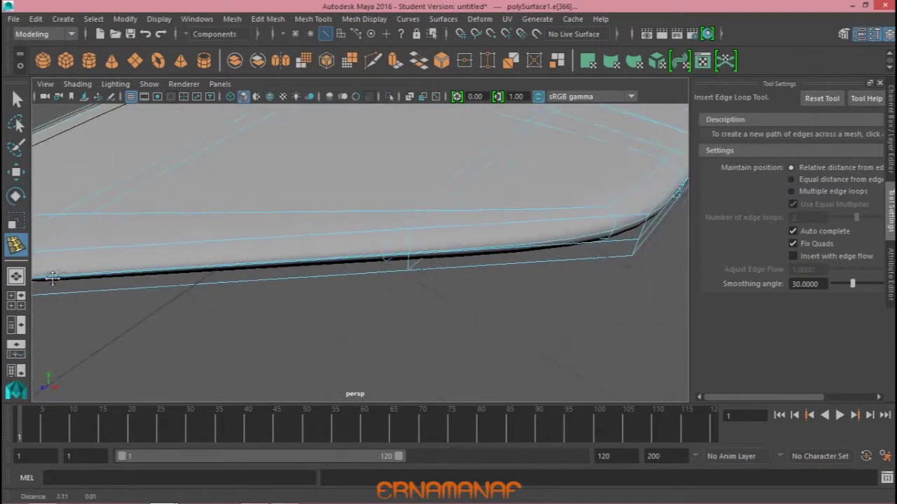
click(653, 213)
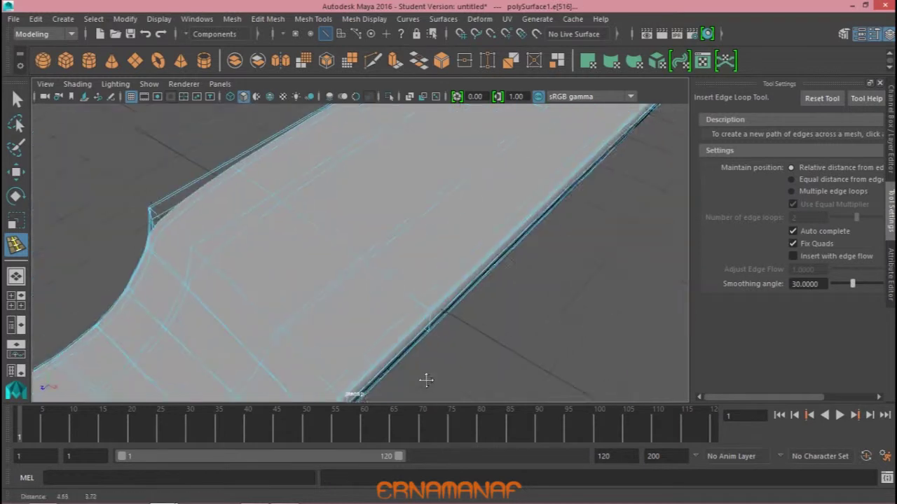
Add support loops along the curved blade edge and wide face, undoing the last one
alt+drag(653, 214, 616, 344)
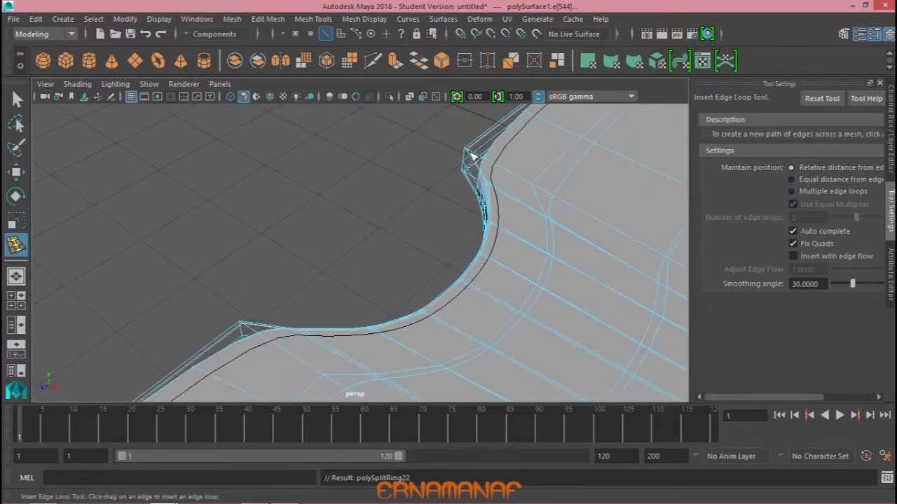
alt+drag(470, 155, 437, 258)
click(415, 310)
mouse_move(421, 306)
alt+mouse_down()
mouse_move(317, 353)
mouse_move(501, 314)
alt+mouse_up()
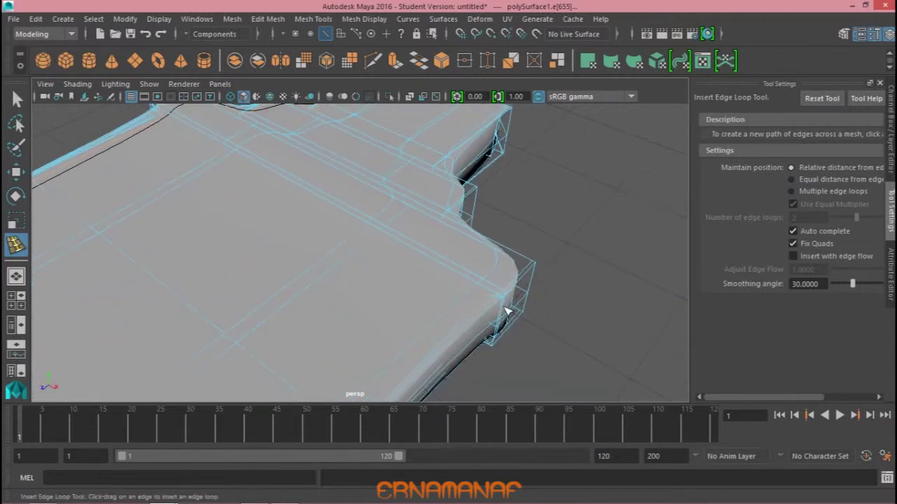
click(534, 272)
alt+drag(534, 274, 318, 320)
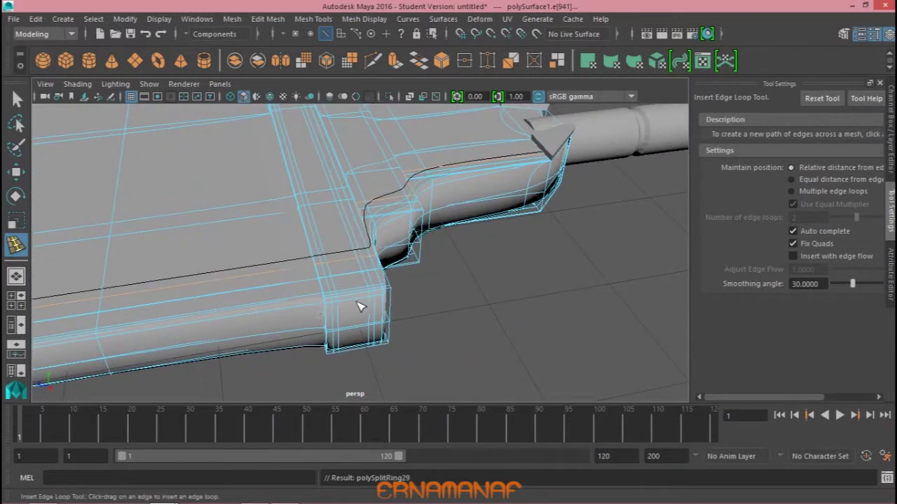
key(ctrl+z)
Add several support edge loops near and across the guard
alt+drag(344, 297, 335, 323)
click(337, 286)
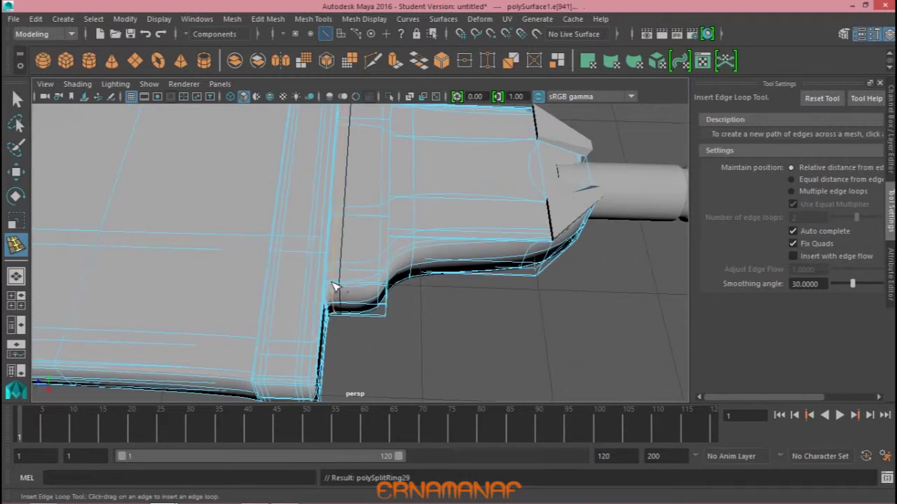
mouse_move(394, 261)
alt+mouse_down()
mouse_move(386, 273)
mouse_move(425, 296)
alt+mouse_up()
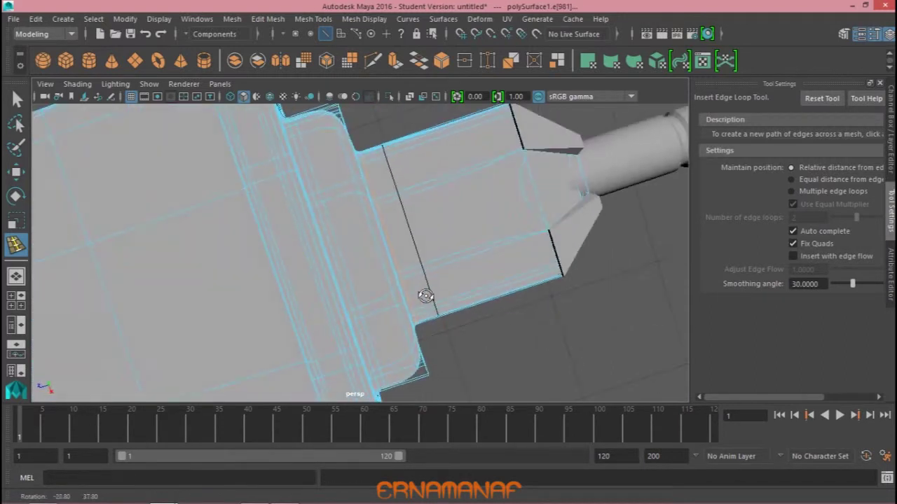
click(424, 296)
click(419, 374)
mouse_move(419, 373)
alt+mouse_down()
mouse_move(420, 314)
mouse_move(495, 251)
alt+mouse_up()
click(476, 286)
Try one more loop on the guard, undo it, and zoom out to the whole sword
mouse_move(481, 286)
alt+mouse_down()
mouse_move(486, 250)
mouse_move(448, 258)
mouse_move(497, 234)
mouse_move(567, 275)
alt+mouse_up()
click(362, 363)
mouse_move(361, 364)
alt+mouse_down()
mouse_move(395, 337)
mouse_move(402, 271)
alt+mouse_up()
key(ctrl+z)
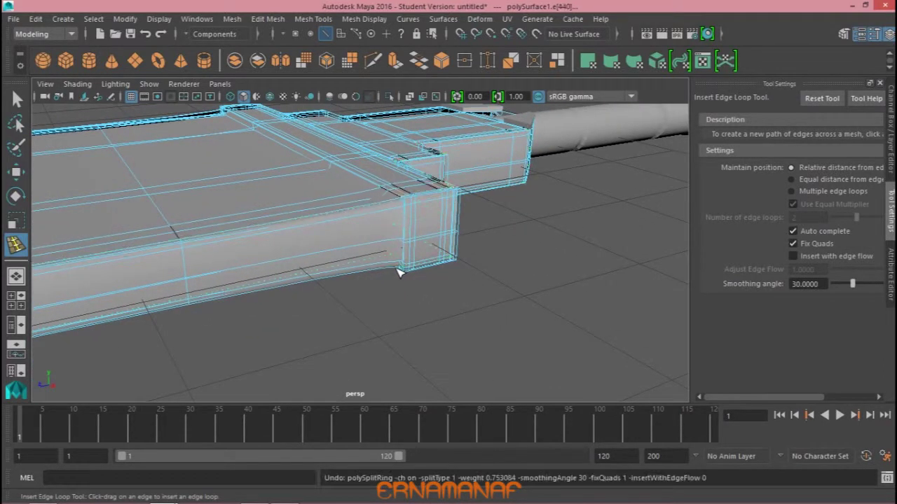
mouse_move(373, 210)
alt+mouse_down()
mouse_move(340, 296)
mouse_move(223, 290)
mouse_move(366, 254)
mouse_move(410, 164)
alt+mouse_up()
scroll(355, 280, down, 5)
right_drag(410, 164, 455, 112)
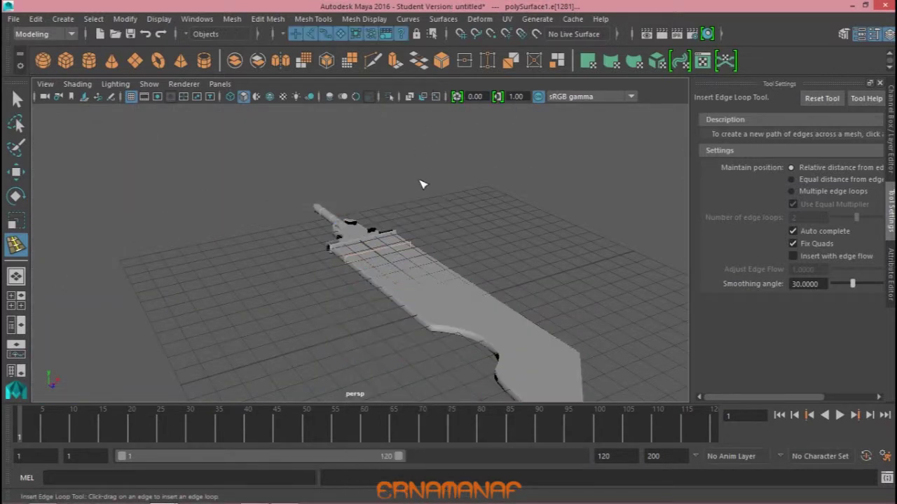
Select the sword's handle and blade together and combine them into one mesh
mouse_move(513, 272)
alt+mouse_down()
mouse_move(400, 280)
mouse_move(425, 271)
alt+mouse_up()
mouse_move(337, 283)
alt+mouse_down()
mouse_move(372, 315)
mouse_move(290, 385)
mouse_move(258, 272)
mouse_move(421, 316)
mouse_move(514, 290)
mouse_move(523, 240)
mouse_move(496, 285)
alt+mouse_up()
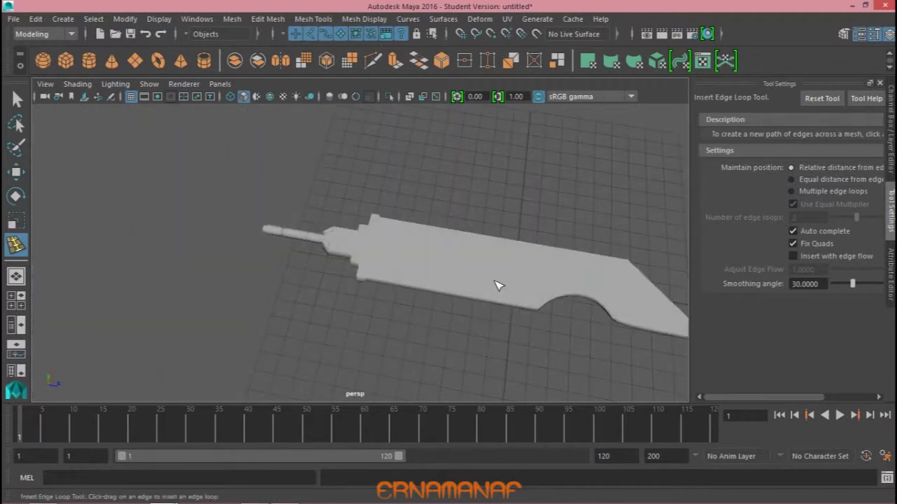
drag(232, 174, 468, 285)
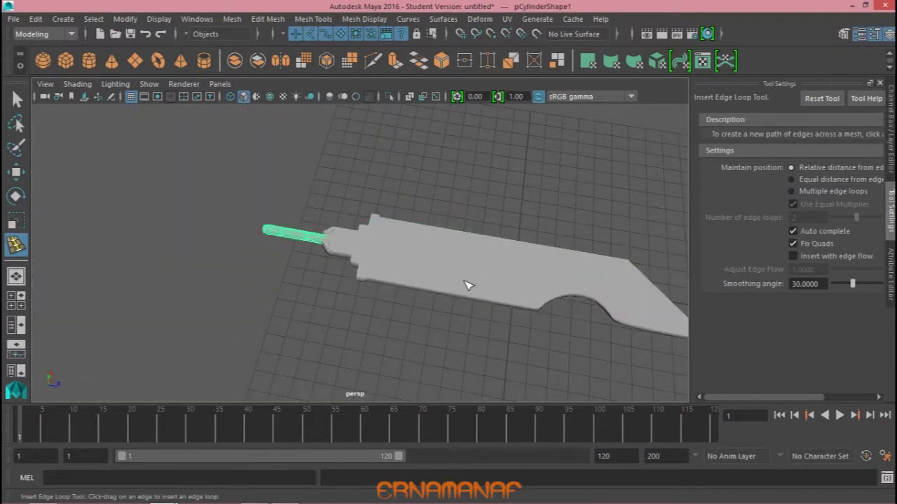
click(550, 314)
alt+drag(550, 314, 440, 370)
key(q)
mouse_move(107, 180)
mouse_down()
mouse_move(582, 206)
mouse_move(452, 256)
mouse_up()
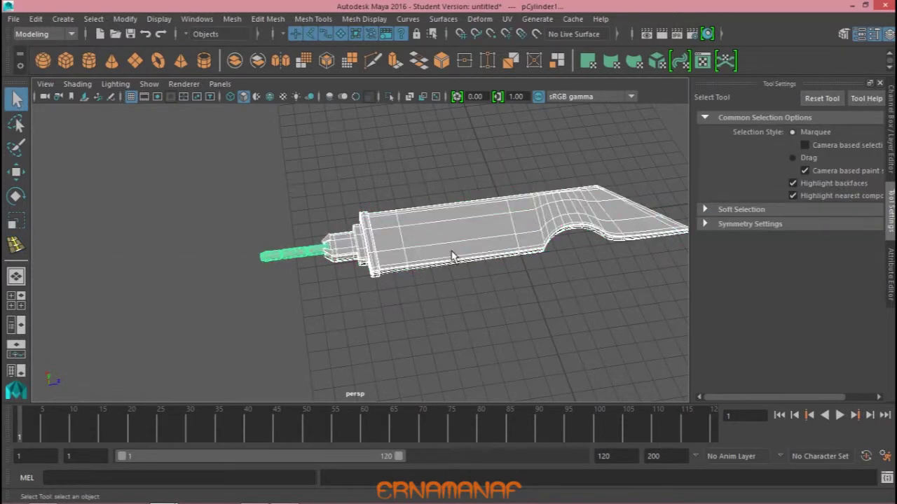
click(210, 20)
click(245, 48)
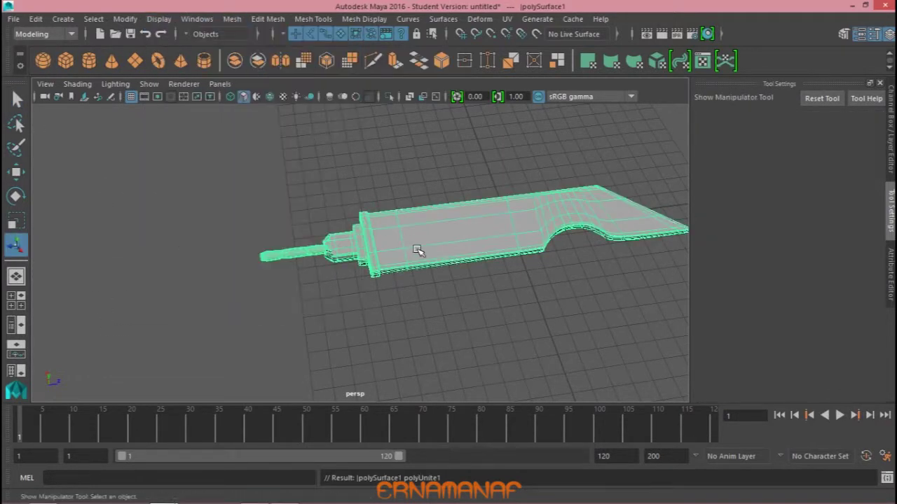
Nudge the combined sword vertically in side view and slide it along its length
key(w)
alt+drag(413, 279, 448, 280)
key(space)
key(space)
key(f)
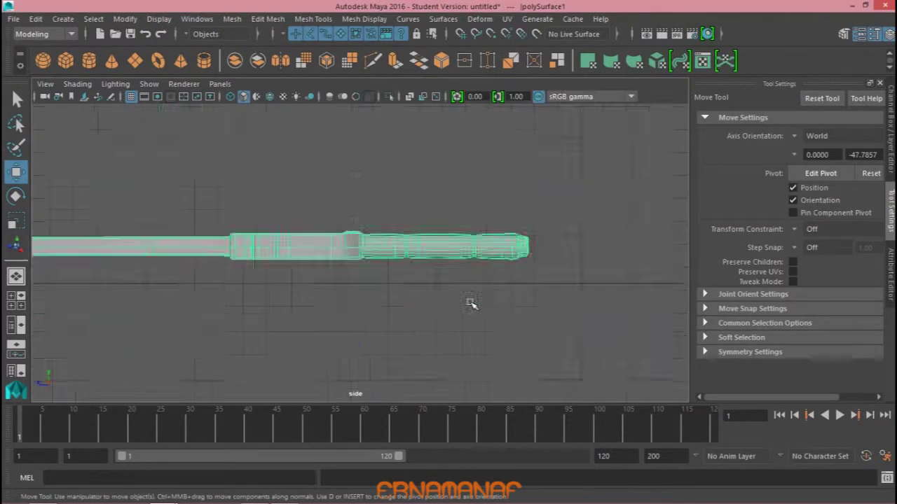
drag(169, 187, 171, 197)
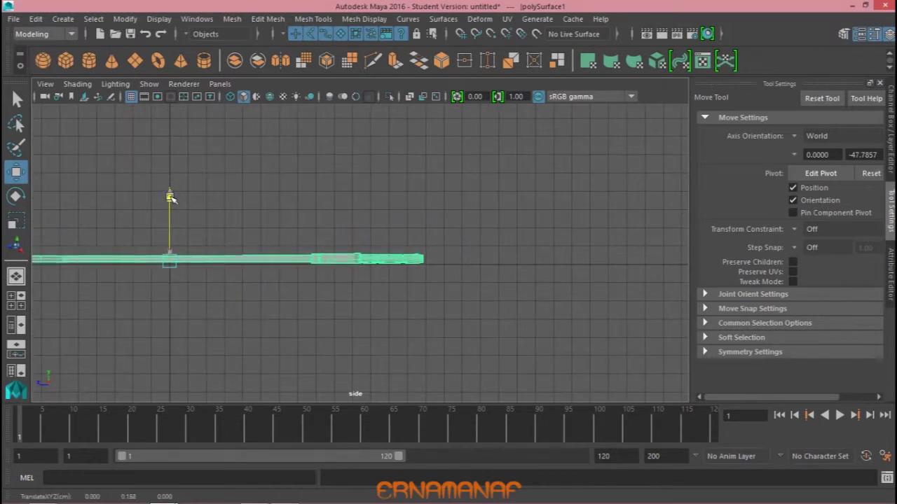
key(space)
key(space)
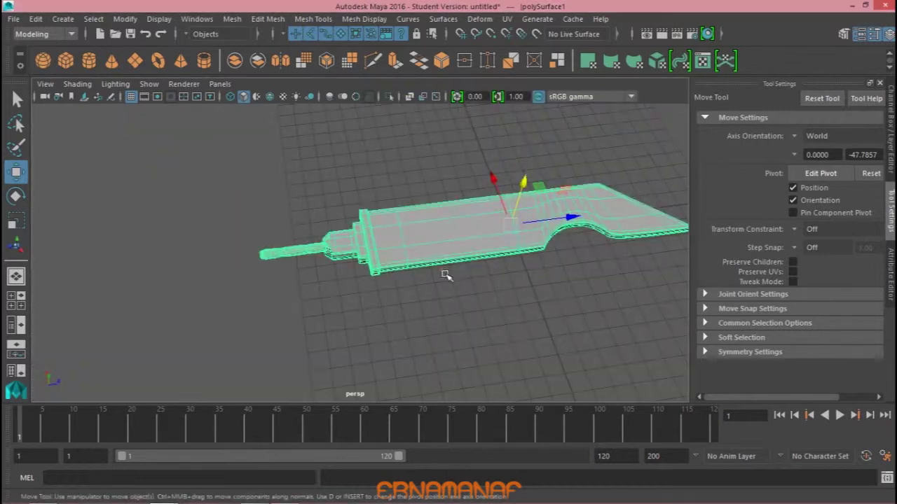
drag(574, 220, 615, 212)
key(space)
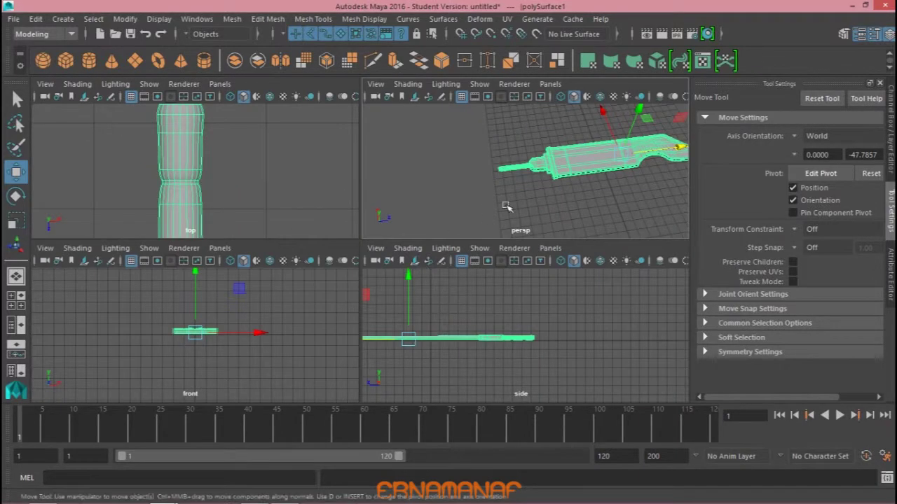
click(490, 215)
key(space)
Reselect the sword mesh and select the vertices at the hilt end for moving
alt+drag(461, 232, 410, 304)
click(436, 274)
key(r)
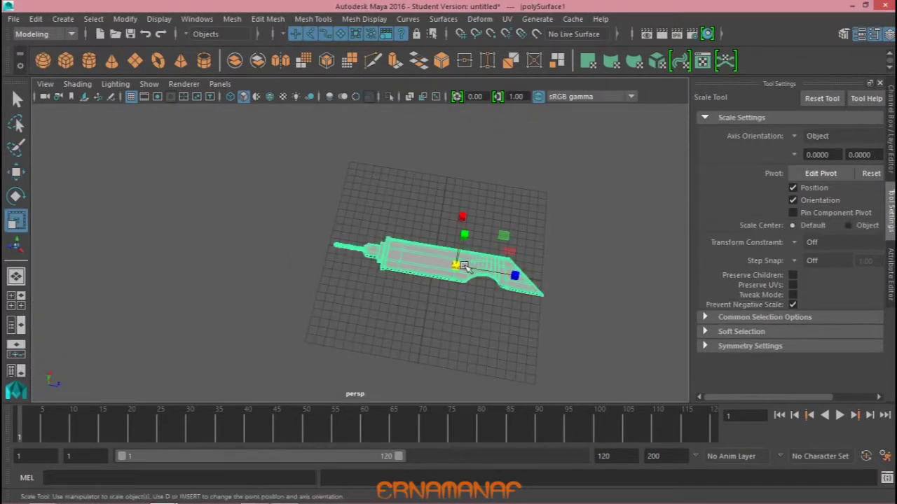
right_drag(438, 270, 447, 199)
right_drag(371, 128, 371, 128)
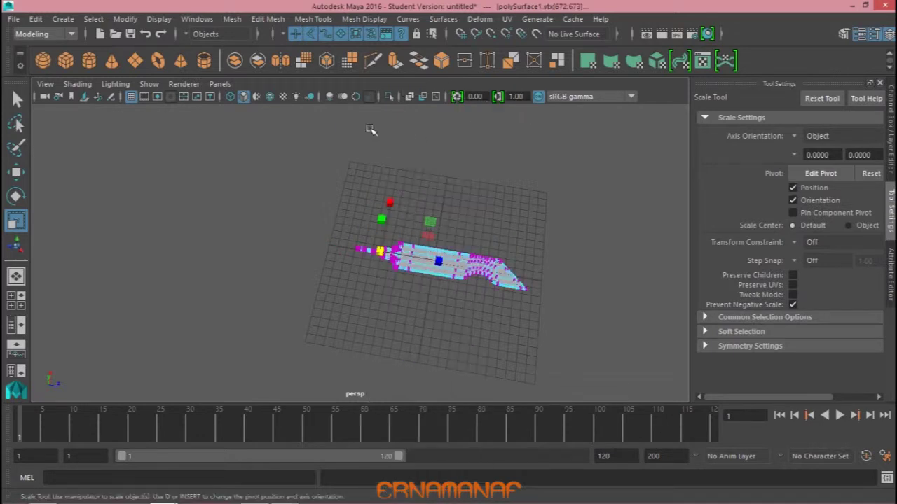
drag(430, 328, 431, 327)
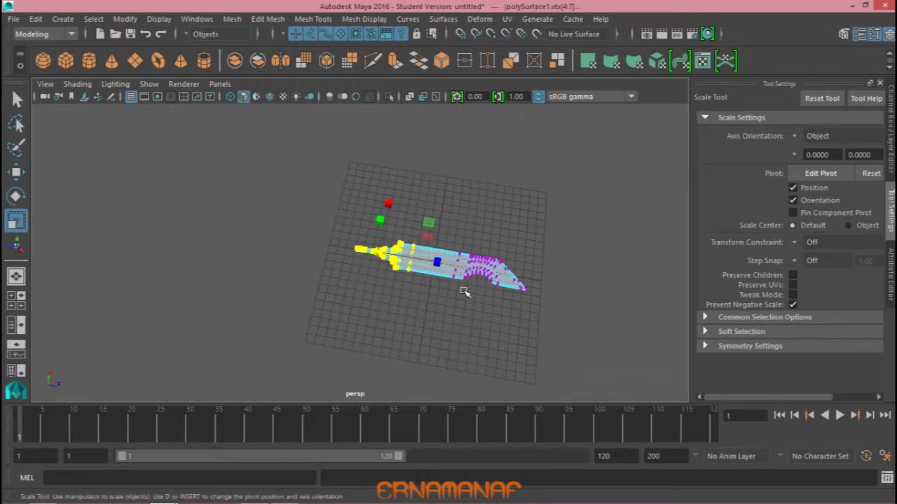
key(w)
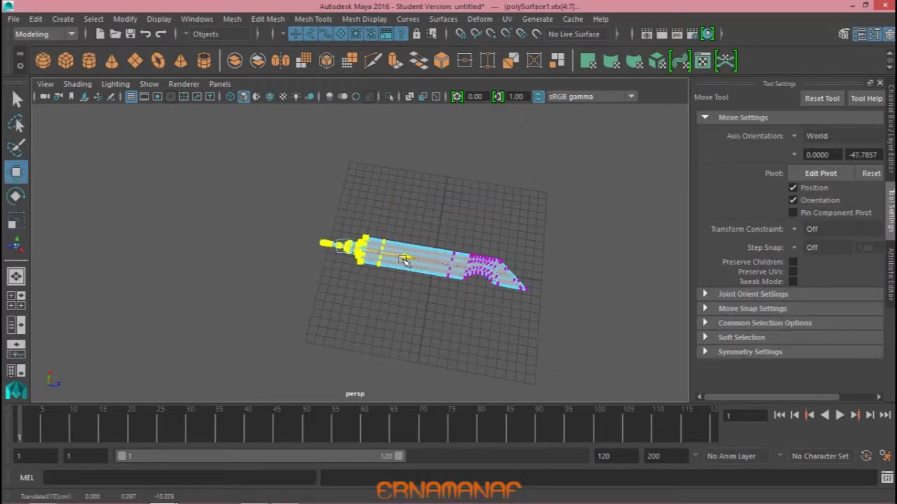
Slide the hilt-end vertices to lengthen the blade, then return to object mode
right_drag(400, 125, 531, 116)
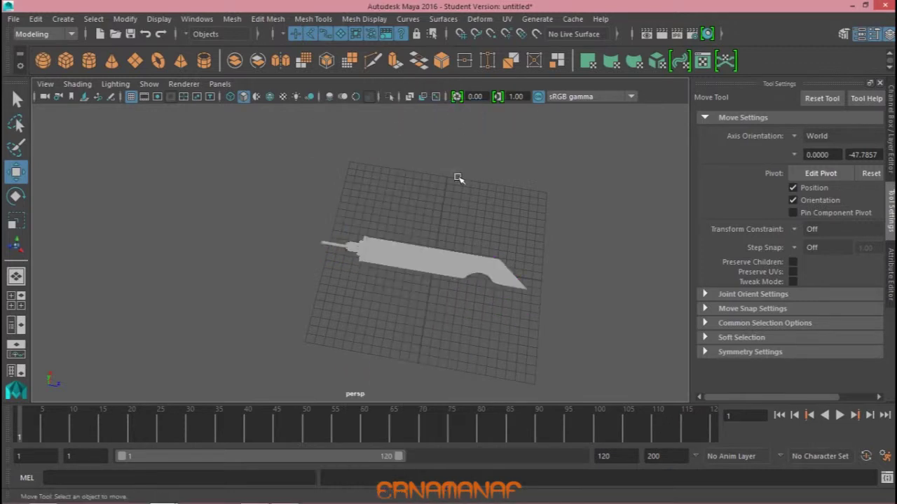
alt+drag(459, 208, 201, 258)
right_drag(333, 173, 340, 91)
drag(326, 272, 363, 262)
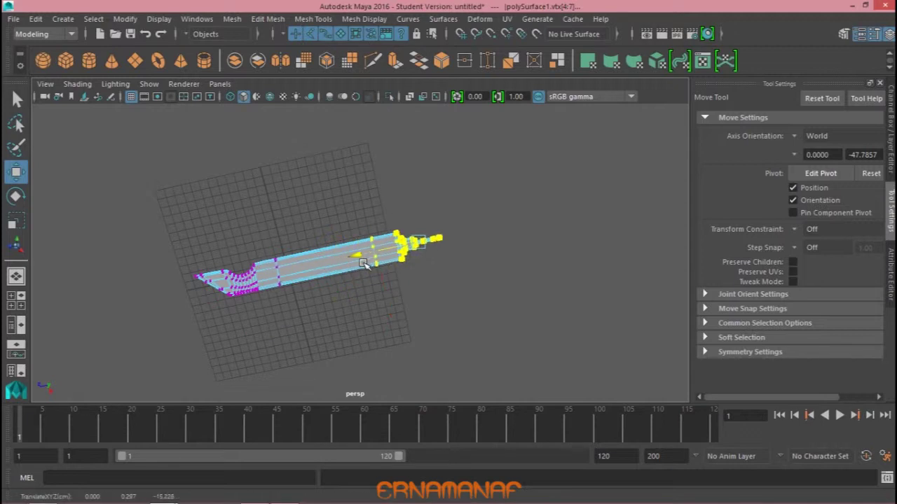
right_drag(357, 144, 411, 144)
mouse_move(337, 258)
alt+mouse_down()
mouse_move(352, 256)
mouse_move(411, 184)
mouse_move(408, 208)
alt+mouse_up()
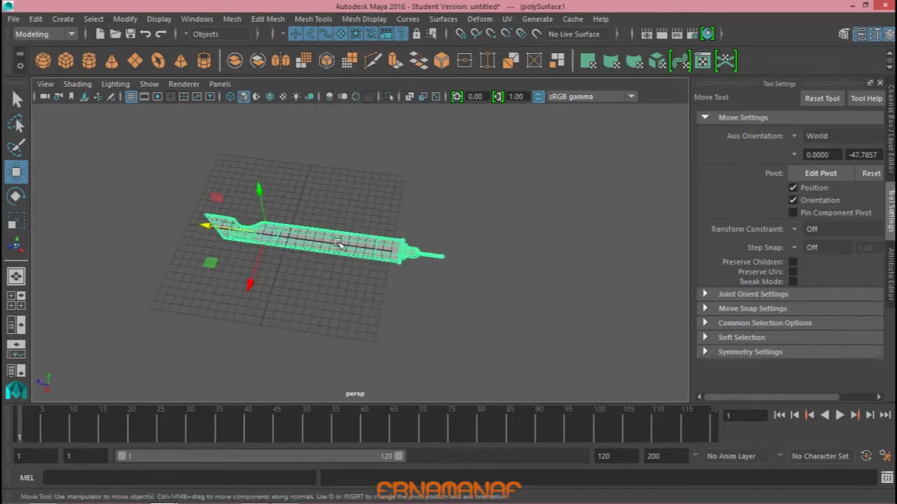
Zoom in on the hilt, select the pommel vertices, then clear the vertex selection
right_drag(400, 263, 368, 261)
scroll(466, 248, up, 5)
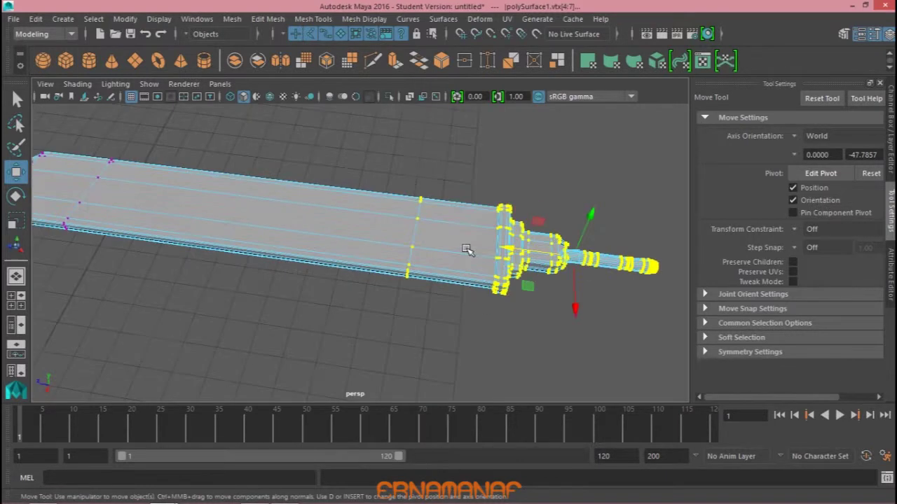
alt+middle_drag(467, 248, 156, 216)
drag(272, 190, 376, 248)
drag(291, 203, 352, 258)
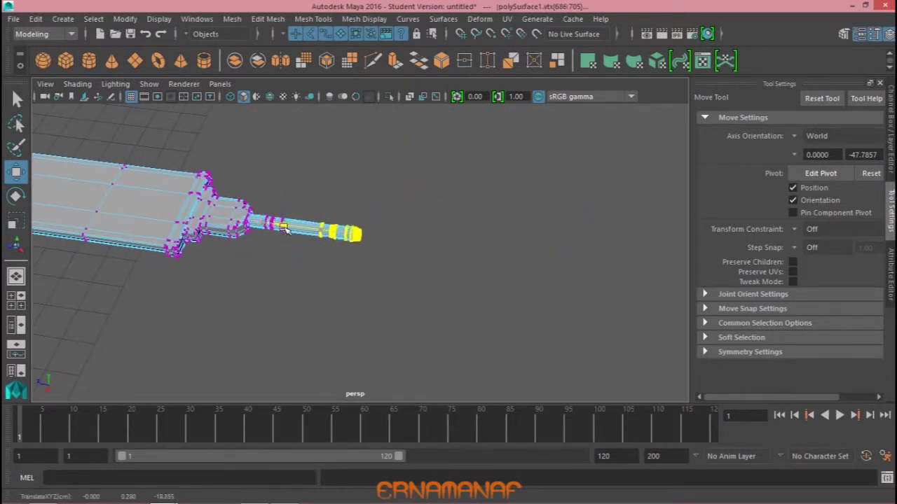
click(312, 257)
scroll(430, 246, up, 5)
scroll(455, 249, up, 3)
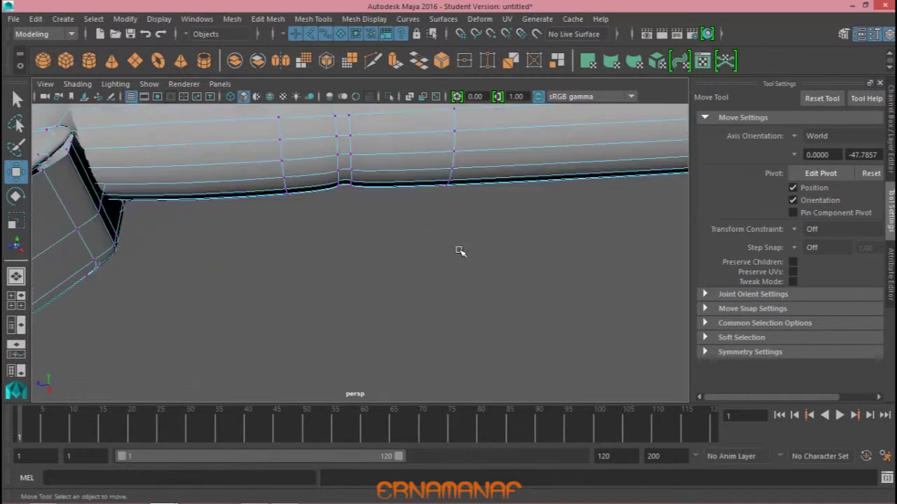
scroll(459, 251, down, 5)
Toggle smooth preview off and back on to view the rounded grip with its cage
alt+drag(421, 250, 400, 260)
key(1)
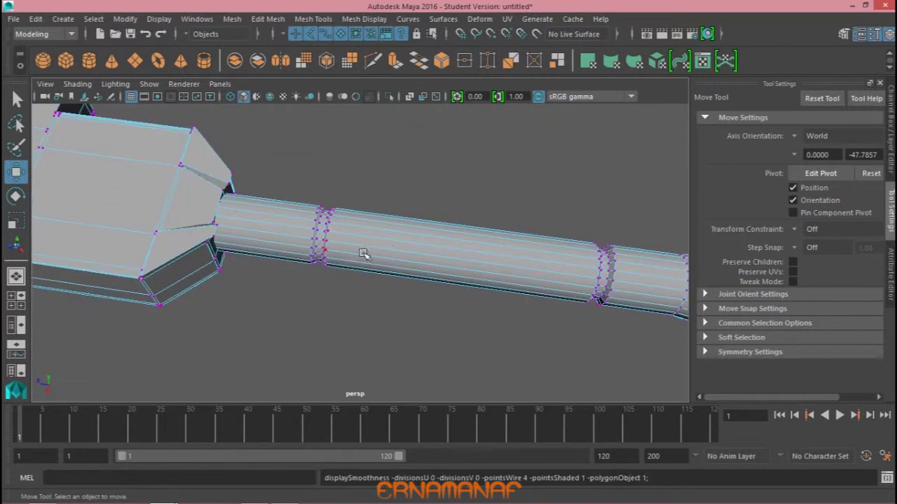
scroll(363, 253, up, 5)
scroll(429, 203, down, 2)
key(3)
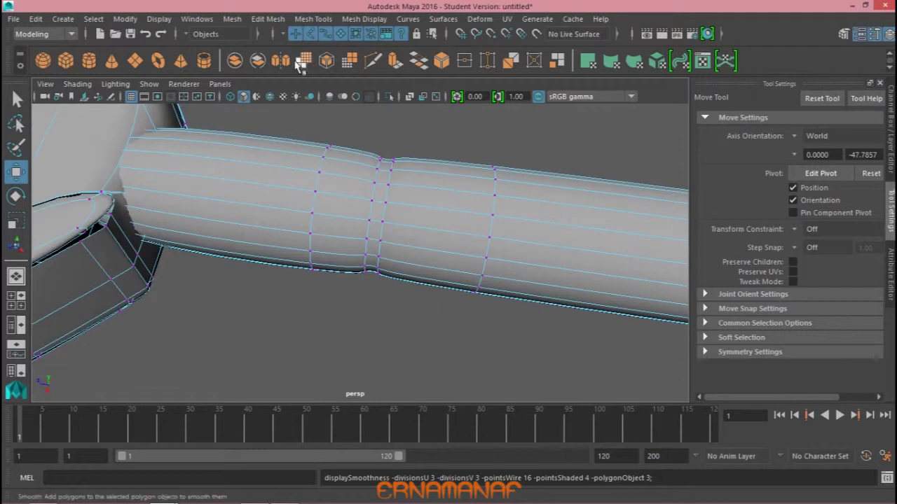
click(312, 19)
Insert edge loops beside the grip ring and near the groove
click(336, 118)
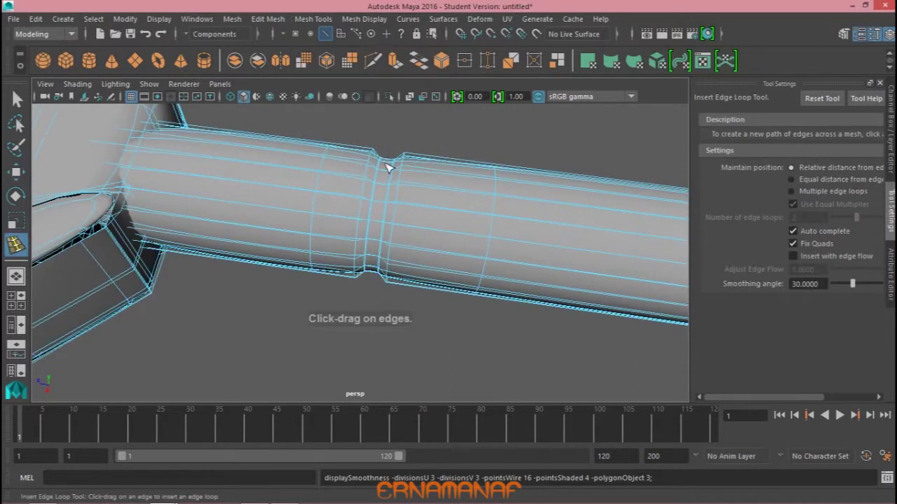
drag(385, 166, 392, 163)
scroll(394, 163, up, 5)
scroll(414, 192, down, 3)
scroll(444, 243, down, 1)
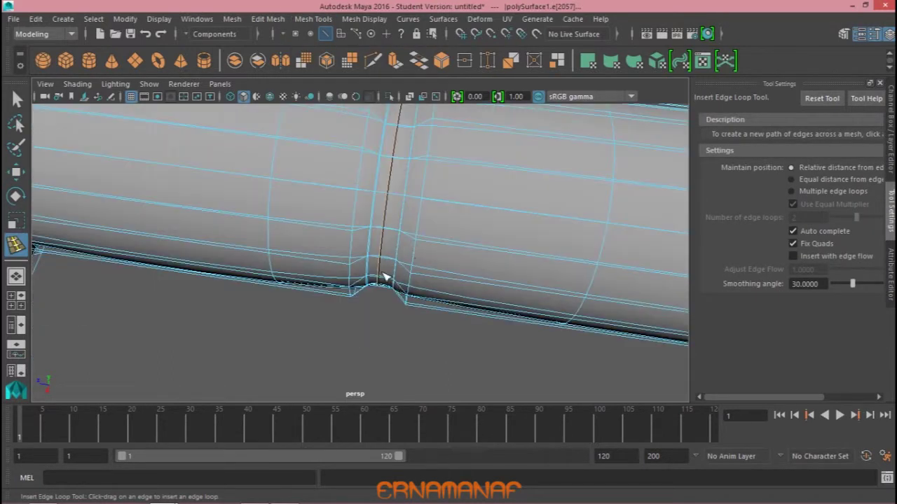
click(410, 306)
scroll(355, 297, down, 1)
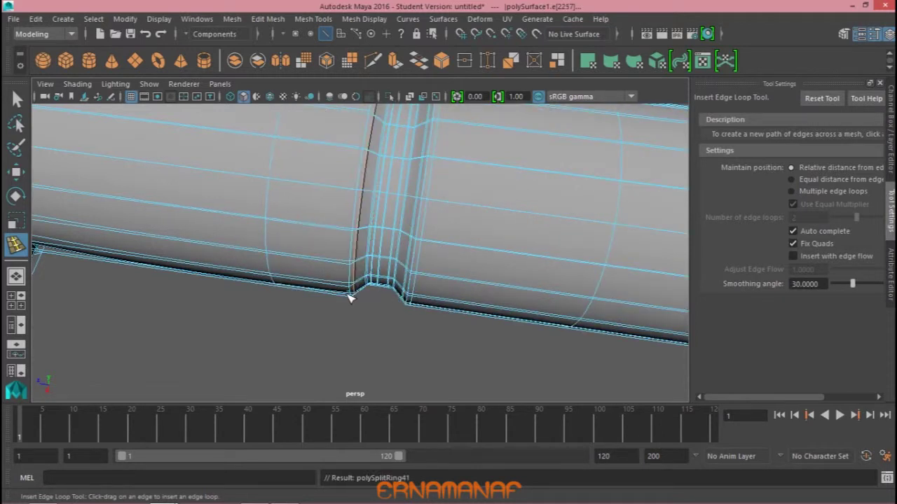
scroll(376, 280, down, 3)
scroll(194, 238, down, 3)
scroll(345, 263, up, 5)
Add an edge loop along the grip groove and inspect it from a tilted view
alt+middle_drag(345, 263, 402, 229)
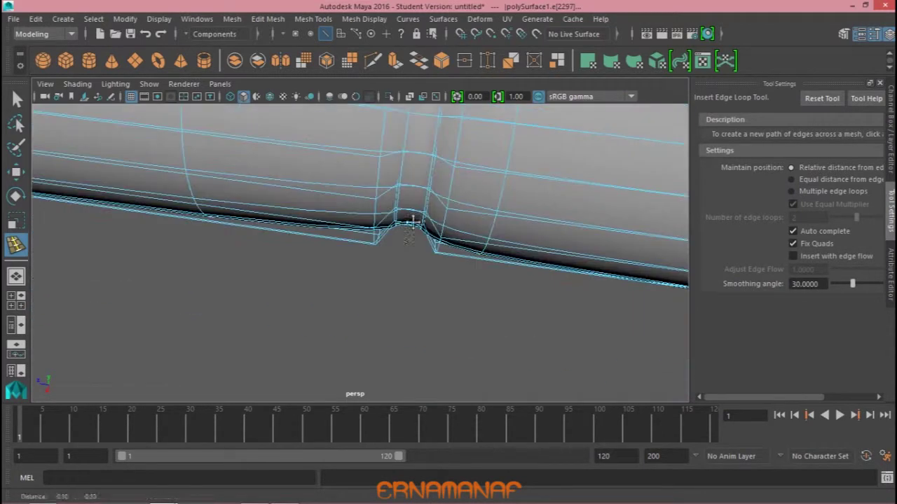
drag(442, 258, 437, 252)
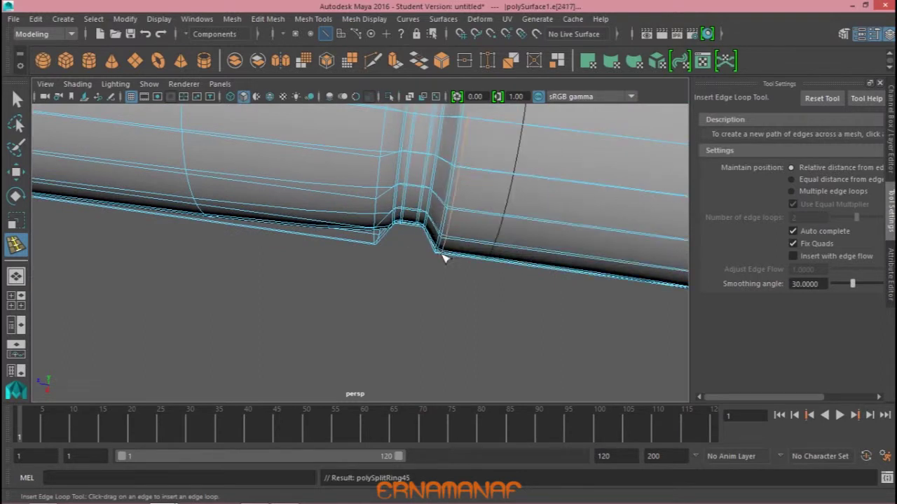
drag(382, 243, 382, 244)
scroll(382, 244, down, 5)
scroll(393, 253, up, 2)
scroll(398, 257, up, 2)
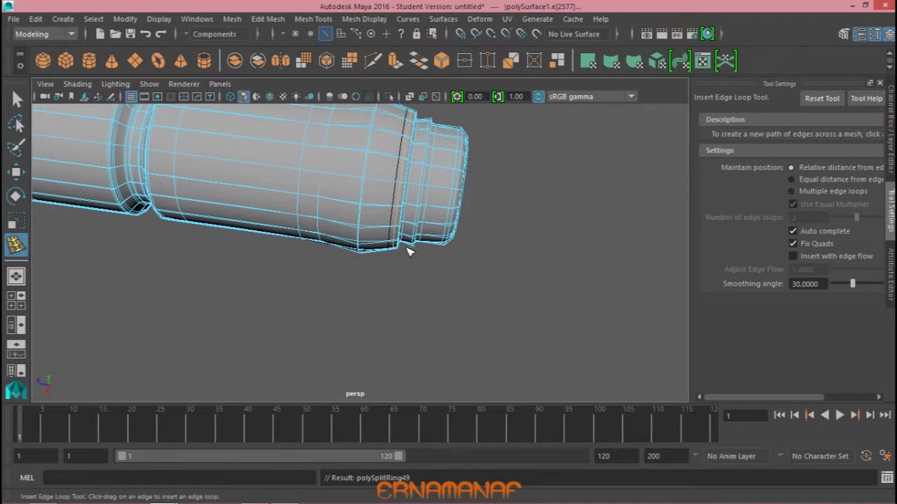
scroll(418, 244, up, 2)
scroll(434, 259, up, 3)
scroll(421, 256, down, 3)
scroll(406, 254, down, 1)
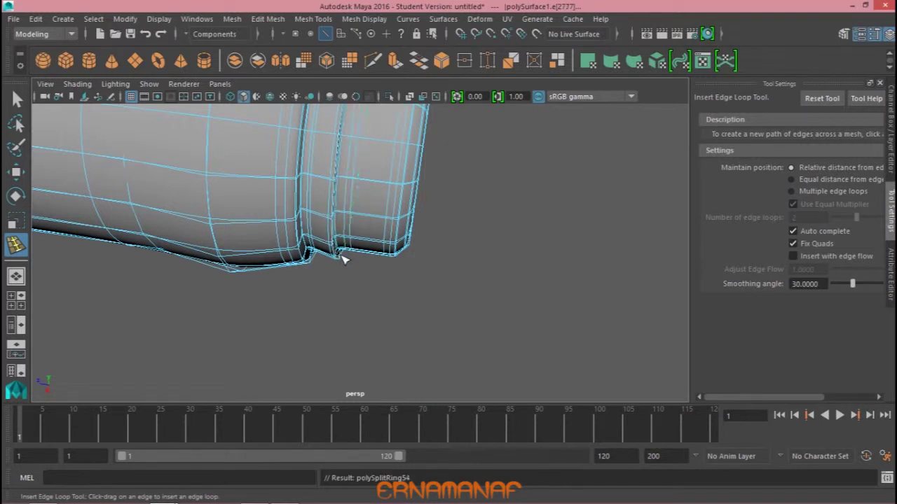
scroll(340, 259, down, 3)
alt+drag(340, 259, 304, 257)
scroll(380, 252, up, 5)
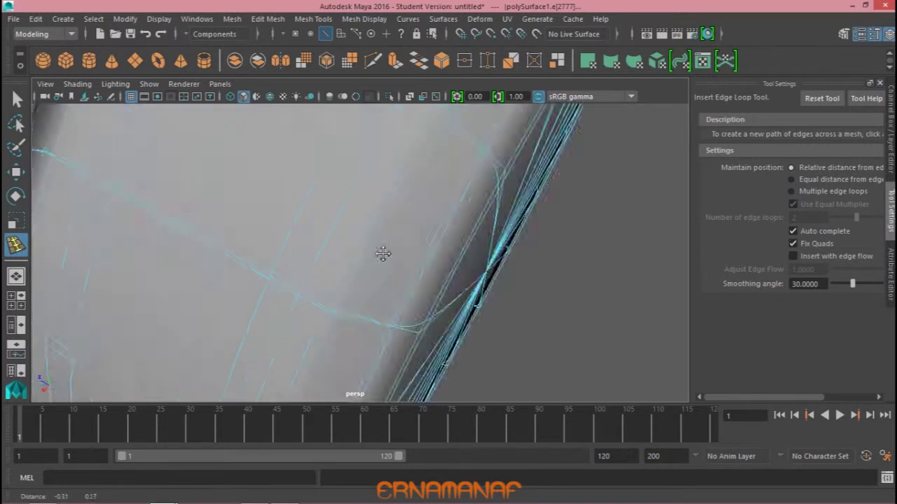
scroll(394, 259, down, 4)
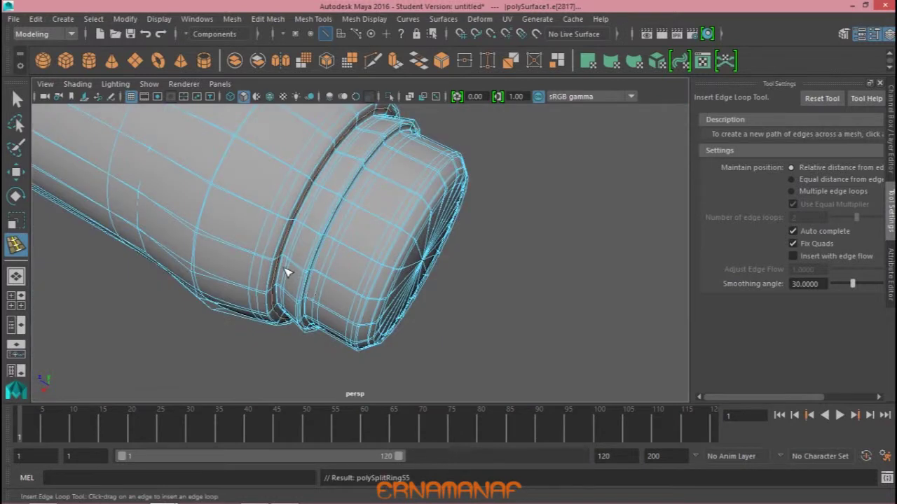
Undo the misplaced loop and insert a support edge loop beside the handle ring
key(ctrl+z)
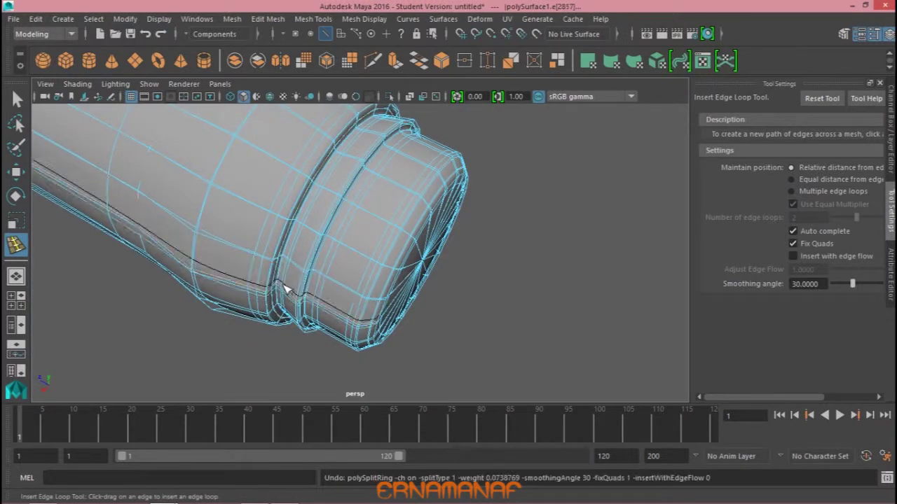
click(387, 121)
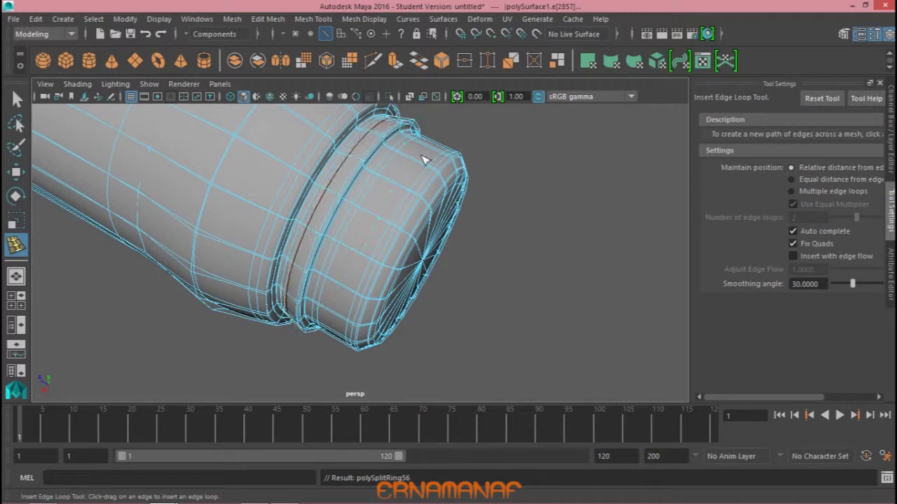
scroll(420, 160, down, 5)
mouse_move(460, 222)
alt+mouse_down()
mouse_move(339, 260)
mouse_move(290, 254)
alt+mouse_up()
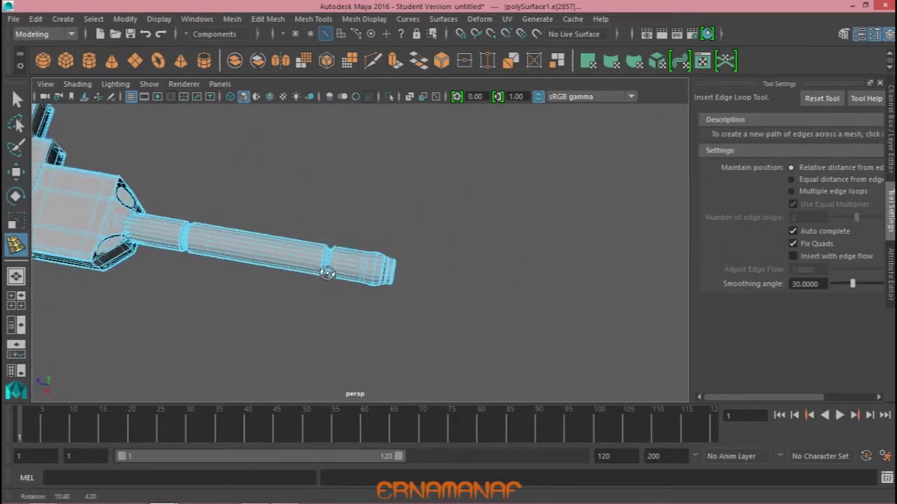
right_drag(354, 137, 275, 138)
Shift the selected vertex ring along the handle, then reselect the whole sword mesh
key(w)
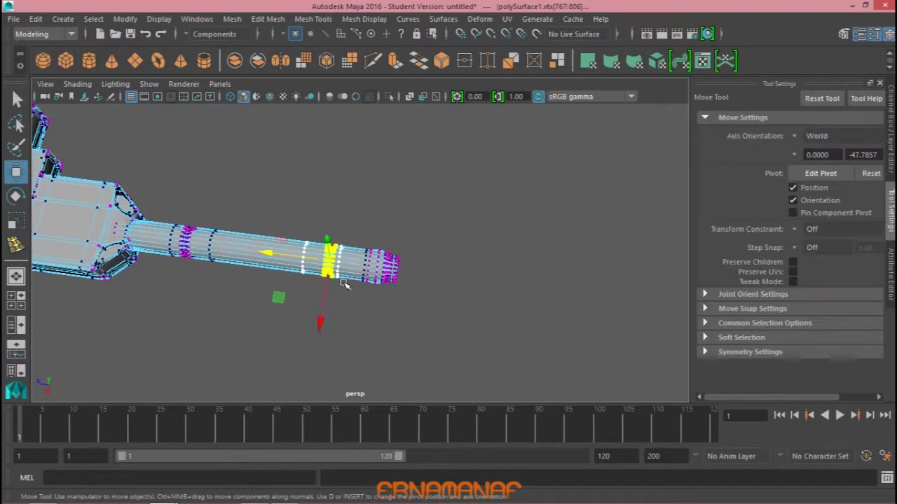
drag(340, 281, 260, 254)
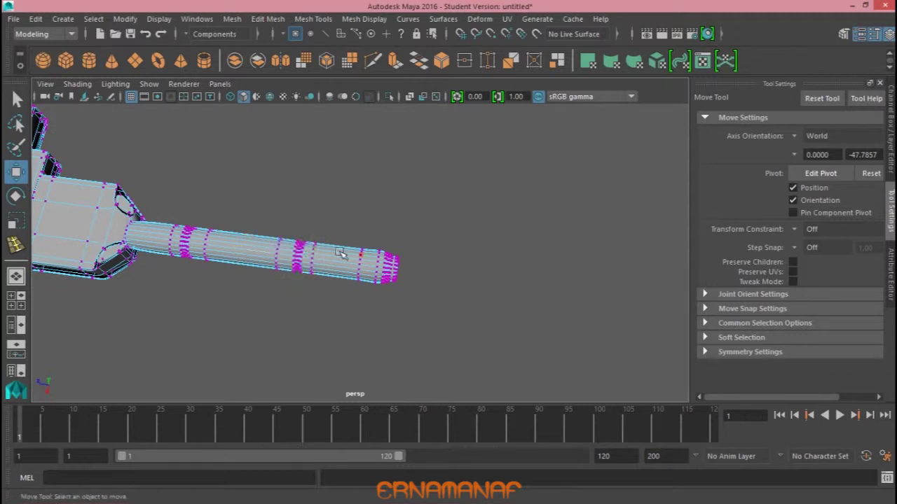
right_drag(339, 254, 400, 176)
mouse_move(400, 176)
alt+mouse_down()
mouse_move(336, 276)
mouse_move(296, 266)
mouse_move(317, 264)
alt+mouse_up()
click(317, 264)
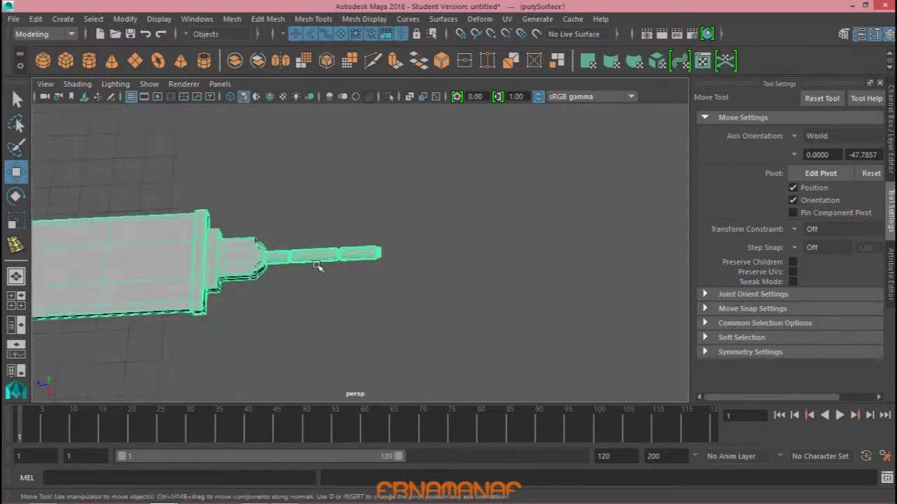
scroll(316, 264, up, 3)
Insert an edge loop across the guard's cone and inspect the guard-to-handle junction
click(15, 244)
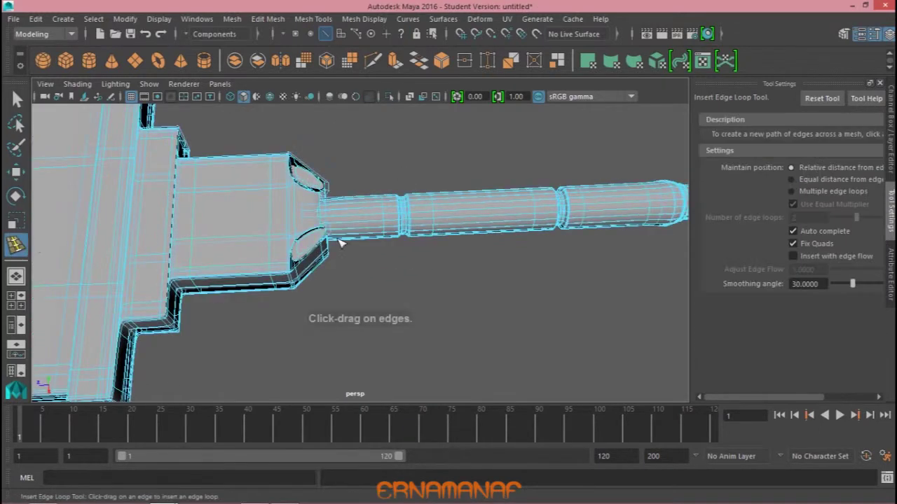
scroll(332, 237, up, 3)
click(207, 224)
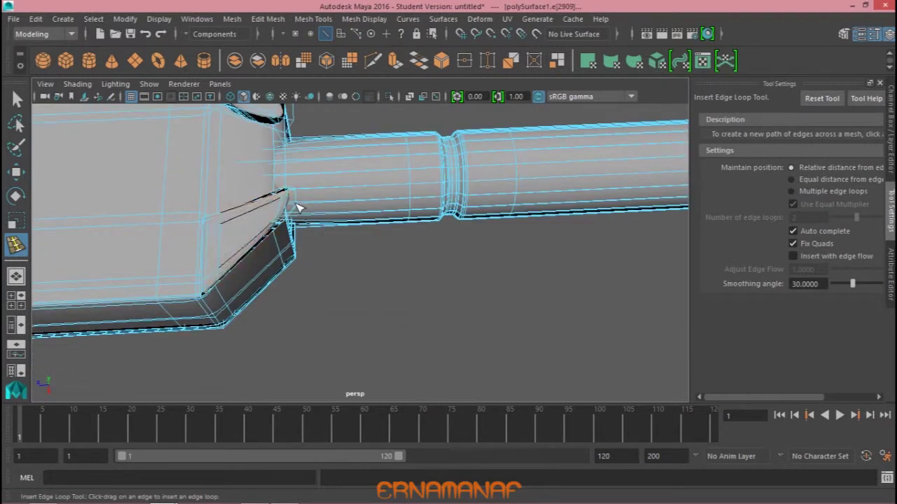
alt+drag(308, 219, 318, 232)
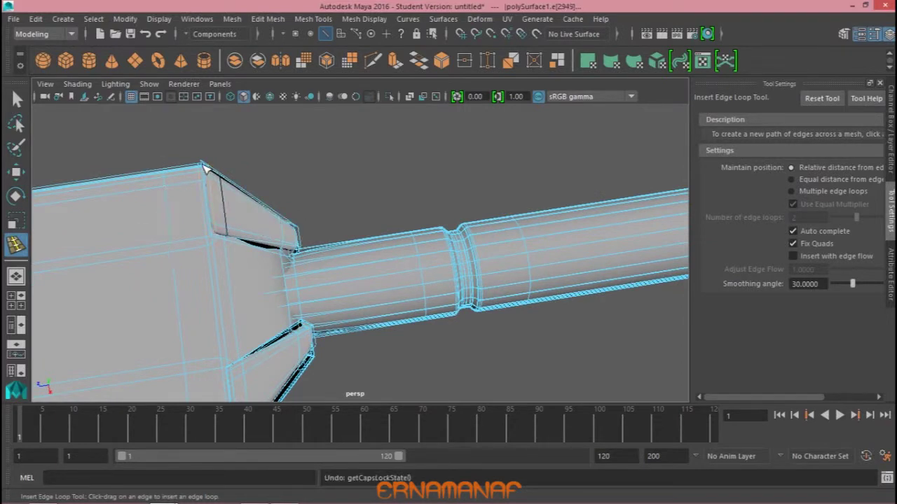
alt+drag(303, 251, 304, 200)
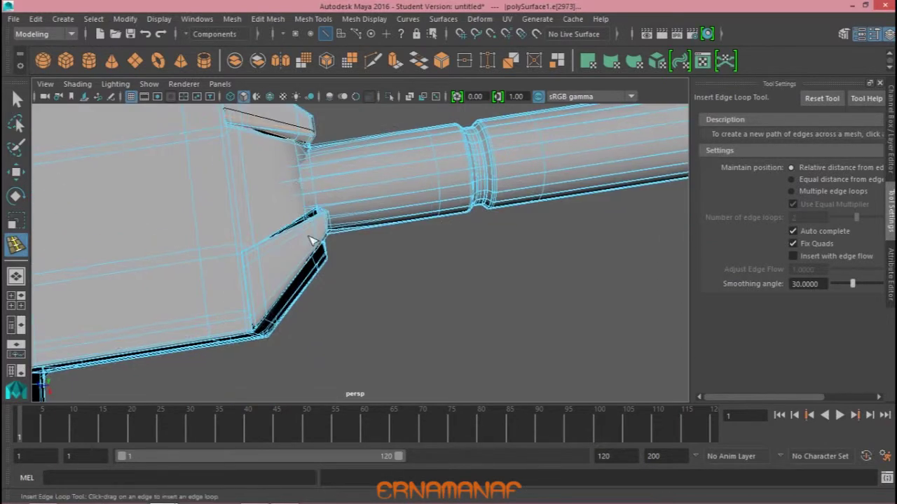
mouse_move(272, 313)
alt+mouse_down()
mouse_move(346, 250)
mouse_move(466, 238)
mouse_move(411, 222)
mouse_move(327, 234)
alt+mouse_up()
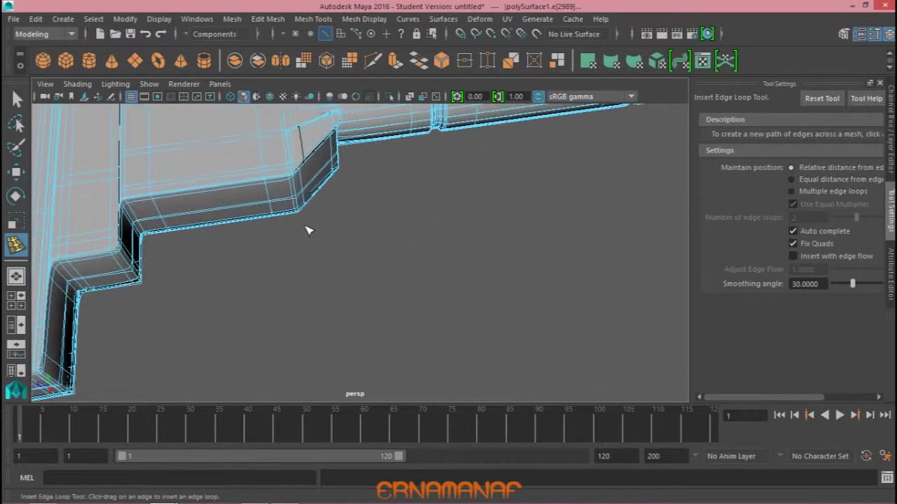
right_drag(312, 233, 363, 160)
mouse_move(362, 160)
alt+mouse_down()
mouse_move(310, 194)
mouse_move(266, 159)
mouse_move(330, 224)
mouse_move(286, 190)
mouse_move(344, 176)
mouse_move(250, 224)
mouse_move(180, 211)
mouse_move(126, 219)
alt+mouse_up()
Add a horizontal edge loop across the guard, then exit the tool back to object mode
click(129, 215)
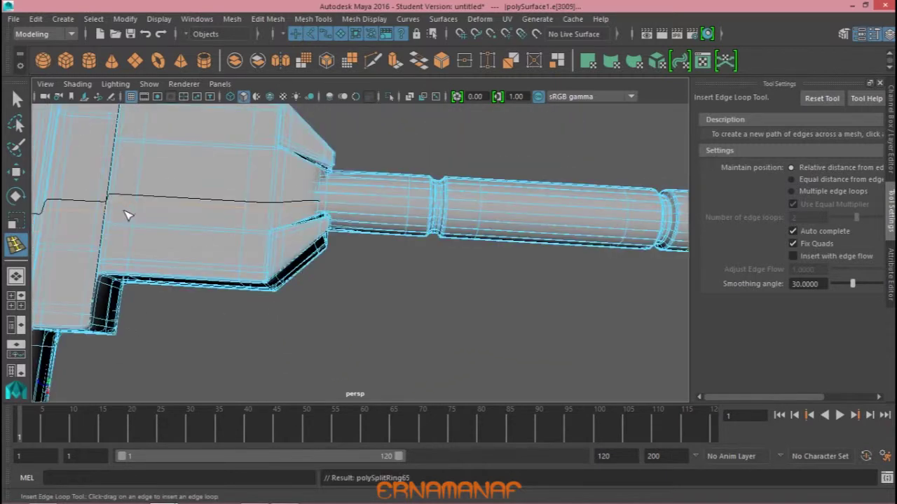
right_click(150, 215)
mouse_move(150, 214)
alt+mouse_down()
mouse_move(271, 142)
mouse_move(287, 152)
alt+mouse_up()
mouse_move(244, 240)
alt+mouse_down()
mouse_move(274, 230)
mouse_move(206, 242)
mouse_move(213, 234)
alt+mouse_up()
right_click(173, 126)
click(145, 160)
mouse_move(160, 176)
alt+mouse_down()
mouse_move(245, 156)
mouse_move(273, 175)
mouse_move(238, 175)
mouse_move(254, 203)
mouse_move(244, 203)
mouse_move(257, 193)
alt+mouse_up()
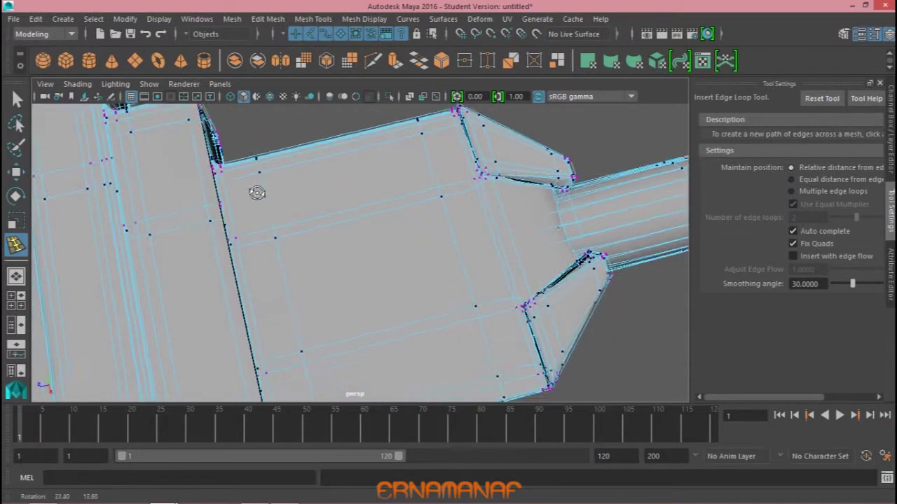
key(q)
mouse_move(235, 222)
alt+mouse_down()
mouse_move(260, 184)
mouse_move(247, 188)
mouse_move(226, 161)
mouse_move(266, 190)
mouse_move(236, 206)
mouse_move(261, 176)
alt+mouse_up()
right_drag(276, 129, 326, 105)
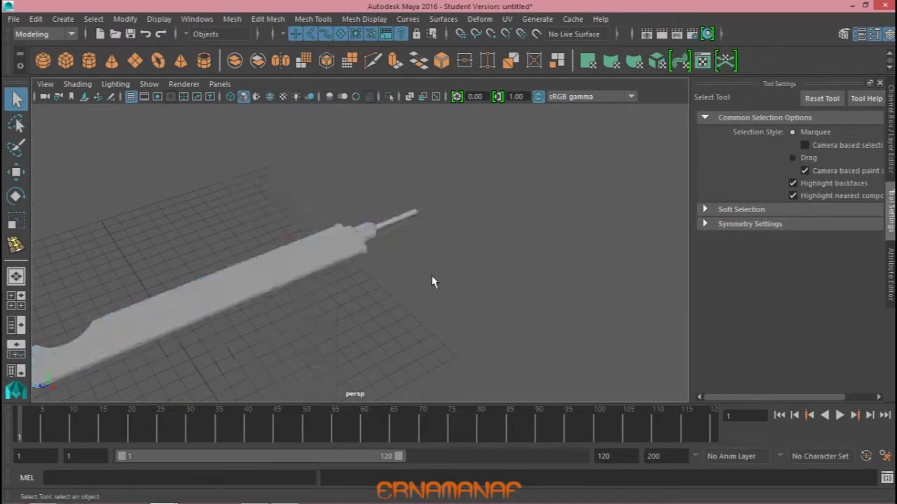
Scale the whole sword down uniformly and centre its pivot point
alt+drag(430, 280, 390, 266)
click(260, 240)
key(r)
drag(108, 246, 17, 242)
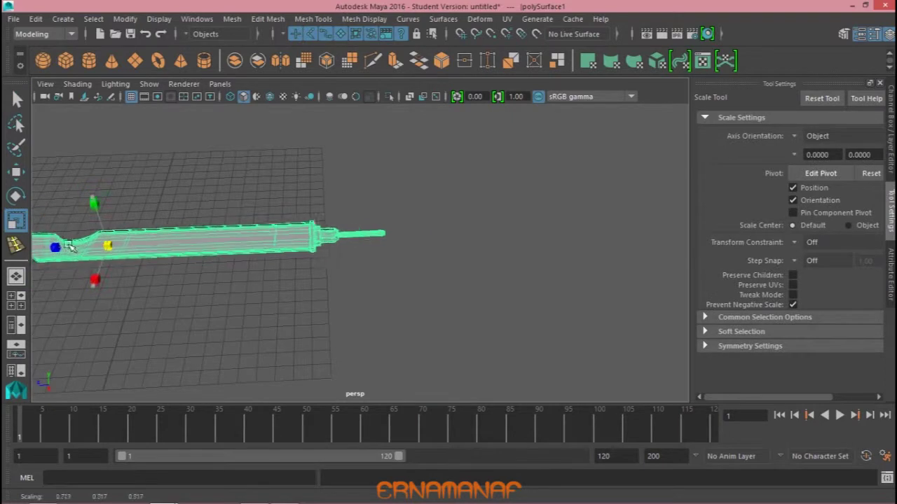
mouse_move(210, 282)
alt+mouse_down()
mouse_move(236, 304)
mouse_move(171, 313)
mouse_move(190, 306)
alt+mouse_up()
key(w)
key(e)
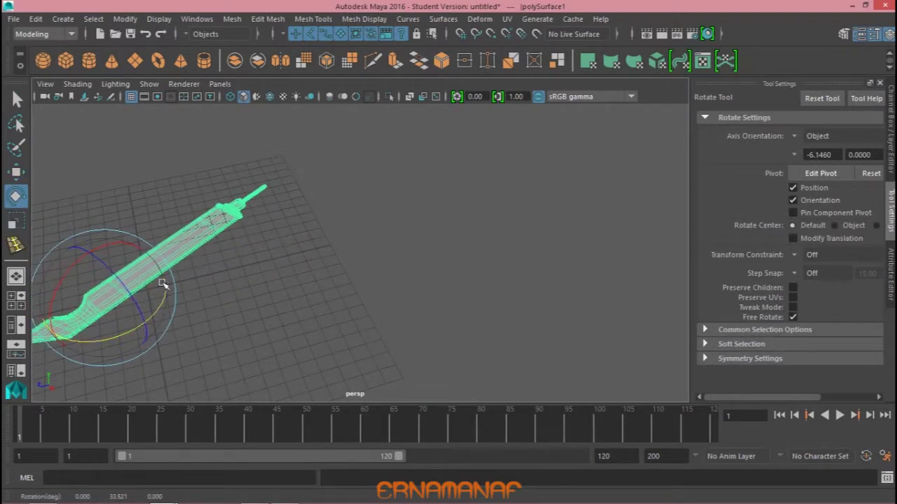
key(w)
click(124, 23)
click(160, 107)
mouse_move(96, 271)
alt+mouse_down()
mouse_move(120, 236)
mouse_move(154, 315)
mouse_move(252, 296)
alt+mouse_up()
Scale the new ground plane up to extend well beyond the sword
key(space)
key(space)
scroll(414, 203, down, 5)
key(r)
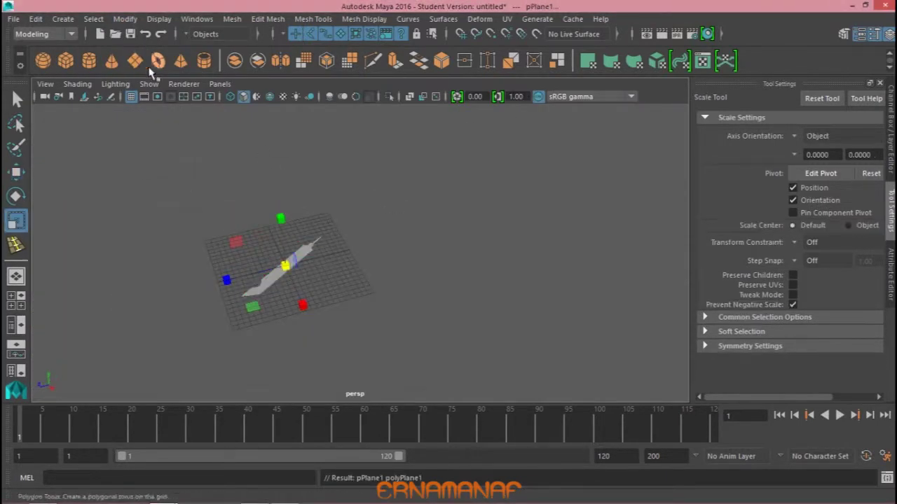
drag(287, 264, 517, 315)
key(space)
key(space)
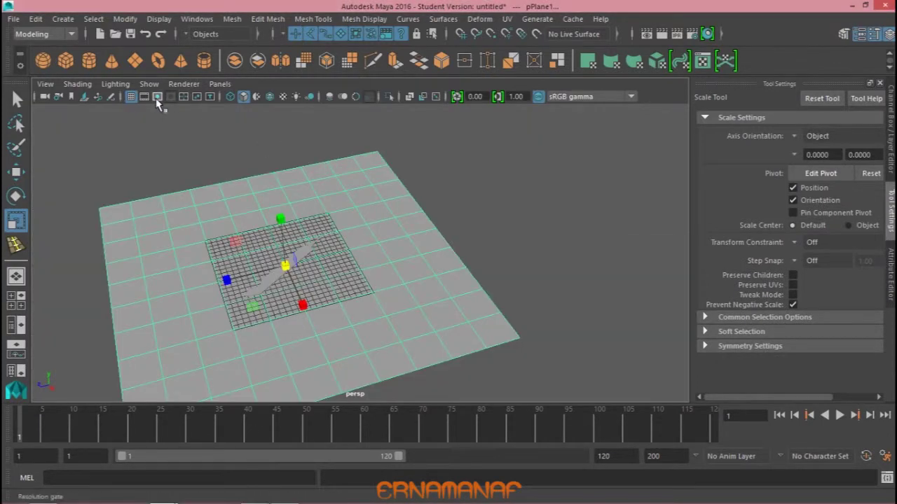
Turn on the Resolution Gate and orbit closer to the plane and sword
click(157, 97)
scroll(326, 300, up, 5)
mouse_move(327, 300)
alt+mouse_down()
mouse_move(410, 312)
mouse_move(480, 286)
mouse_move(464, 344)
mouse_move(447, 298)
mouse_move(436, 334)
mouse_move(430, 304)
mouse_move(444, 315)
alt+mouse_up()
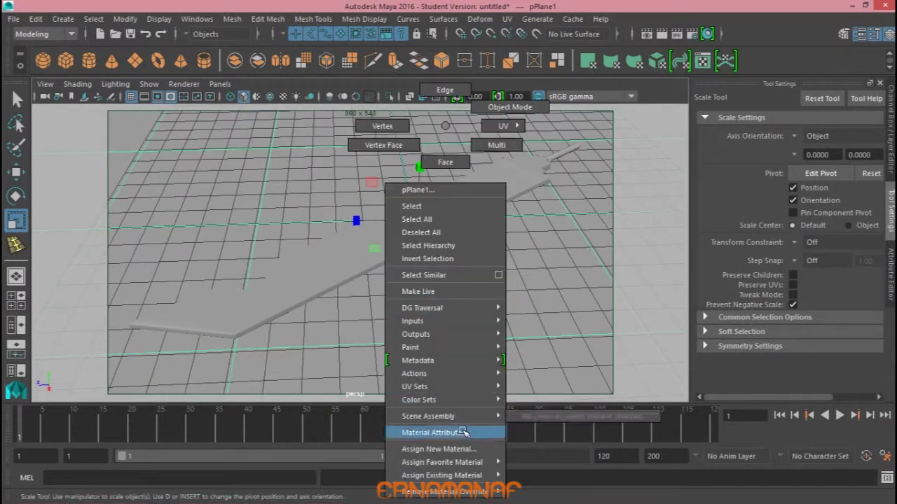
right_drag(445, 315, 465, 444)
Assign a new Use Background material to the plane and check the camera's Environment settings
click(445, 384)
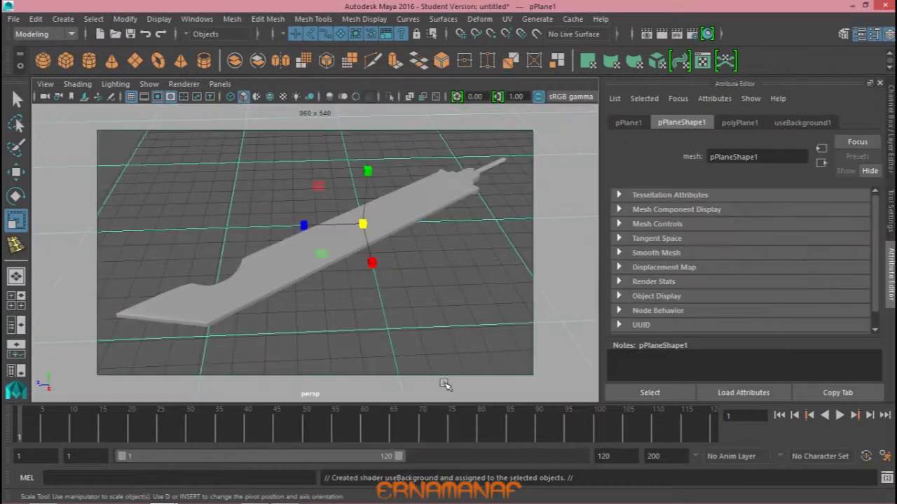
click(799, 124)
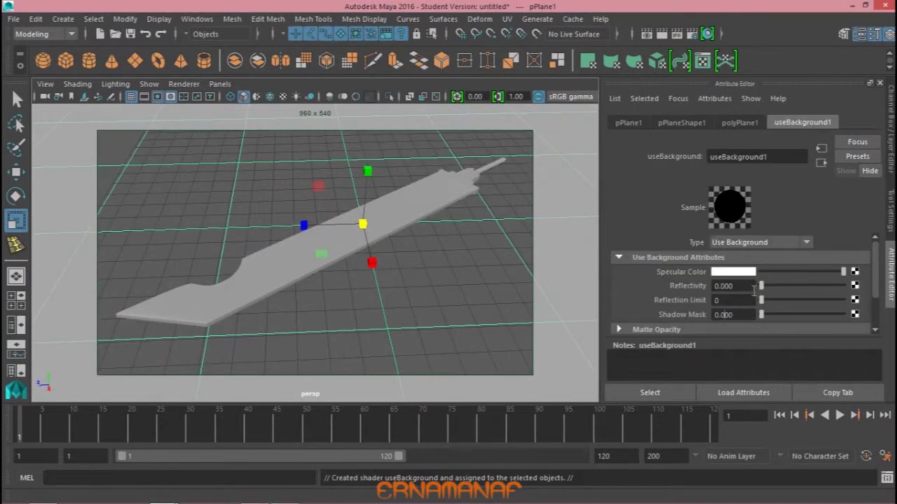
click(59, 96)
scroll(665, 295, down, 3)
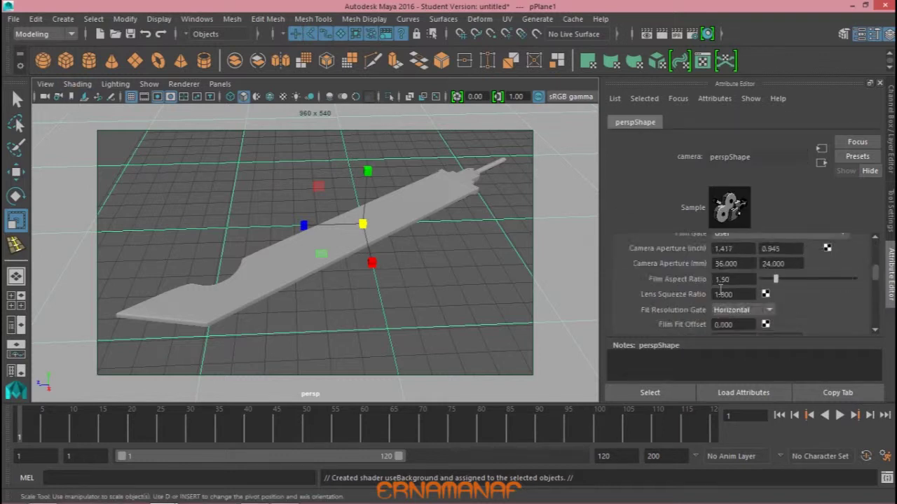
scroll(666, 294, down, 5)
click(634, 290)
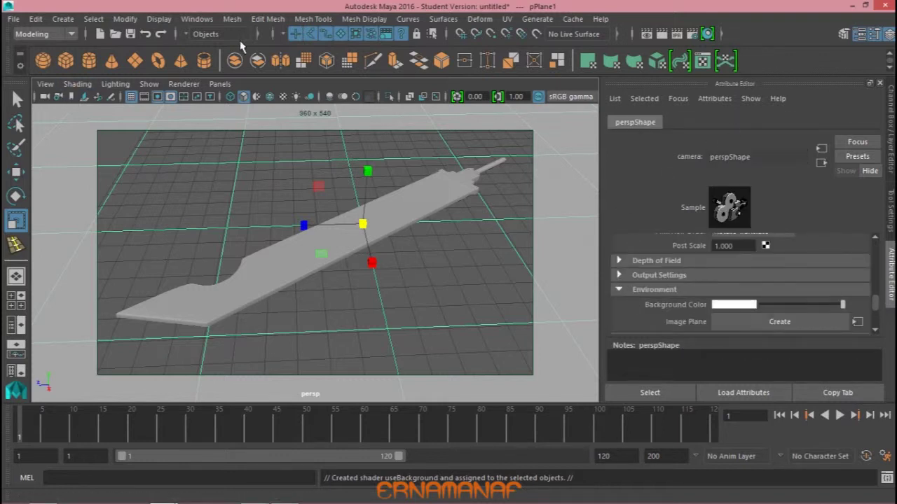
Load the Mayatomr.mll mental ray plug-in in the Plug-in Manager
click(232, 19)
click(406, 225)
scroll(459, 279, down, 10)
scroll(459, 279, down, 10)
click(466, 309)
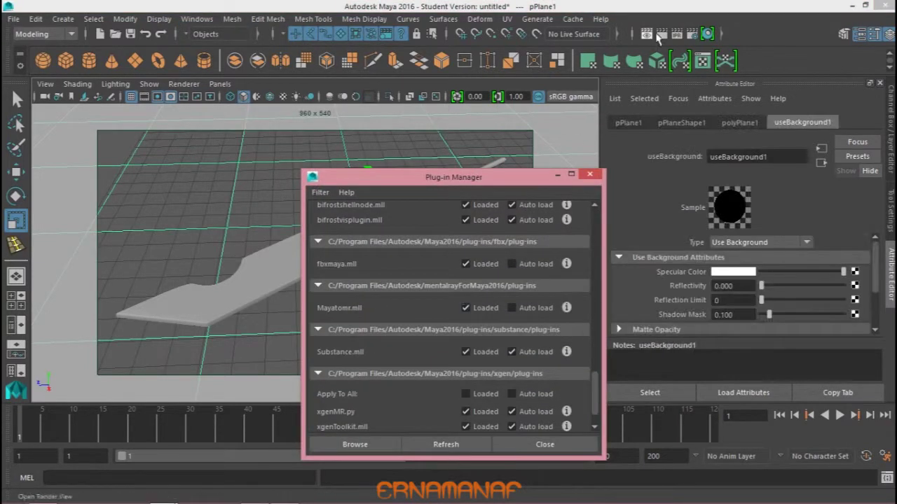
click(544, 444)
Set the renderer to mental ray with the 1280x720 HD 720 image size
click(692, 33)
click(365, 72)
click(350, 139)
scroll(425, 319, down, 8)
scroll(425, 319, down, 10)
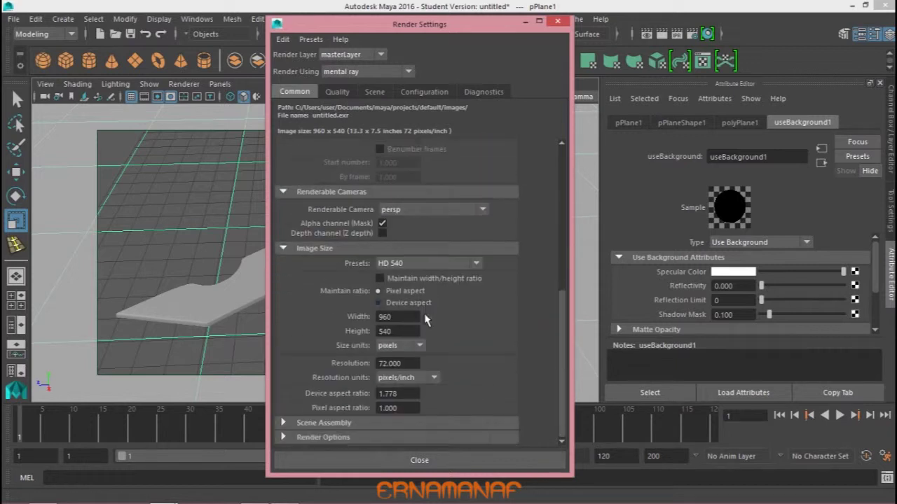
click(473, 269)
click(438, 346)
Switch the anti-aliasing filter to Mitchell and expand the Legacy Options in Quality
click(337, 92)
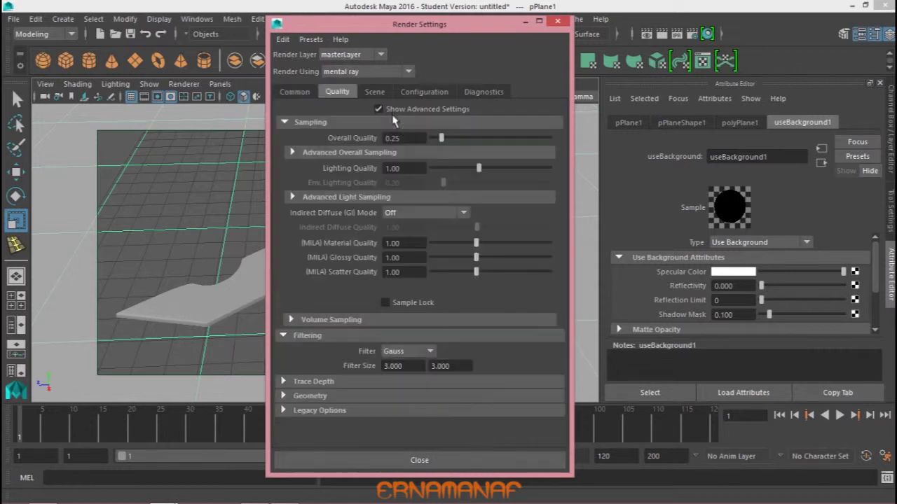
click(408, 351)
click(406, 414)
click(404, 411)
scroll(404, 396, down, 5)
scroll(405, 396, down, 2)
scroll(406, 395, down, 4)
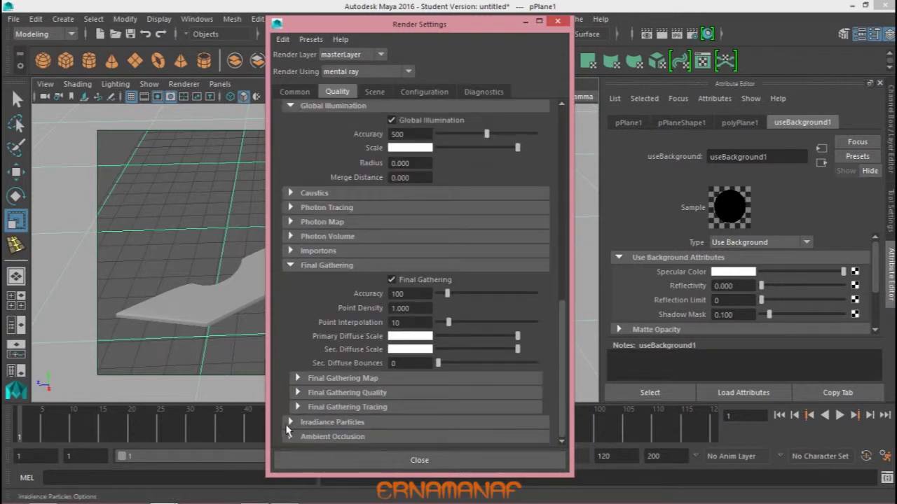
scroll(415, 392, down, 3)
Turn on render caching and render the current view in mental ray
click(393, 405)
click(419, 460)
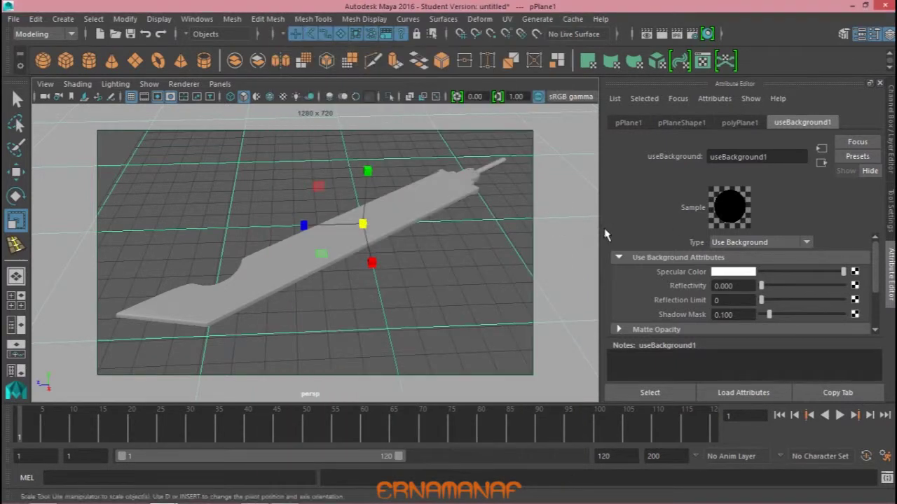
click(648, 34)
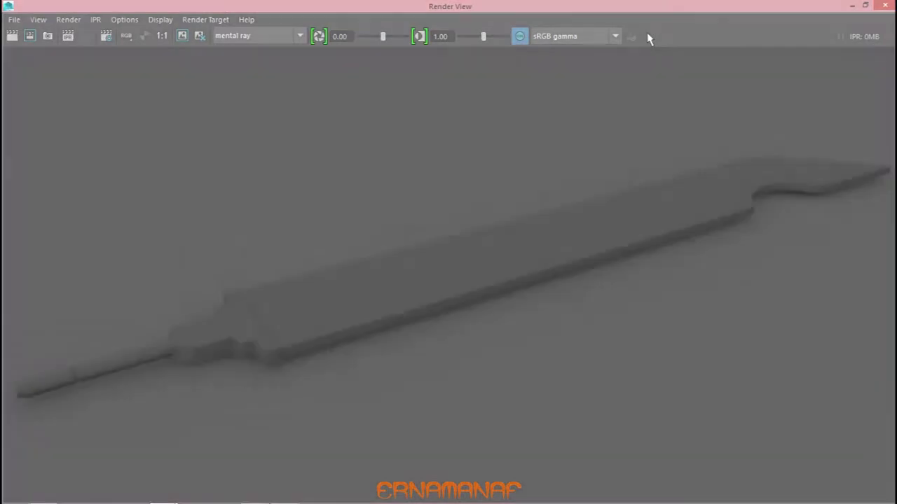